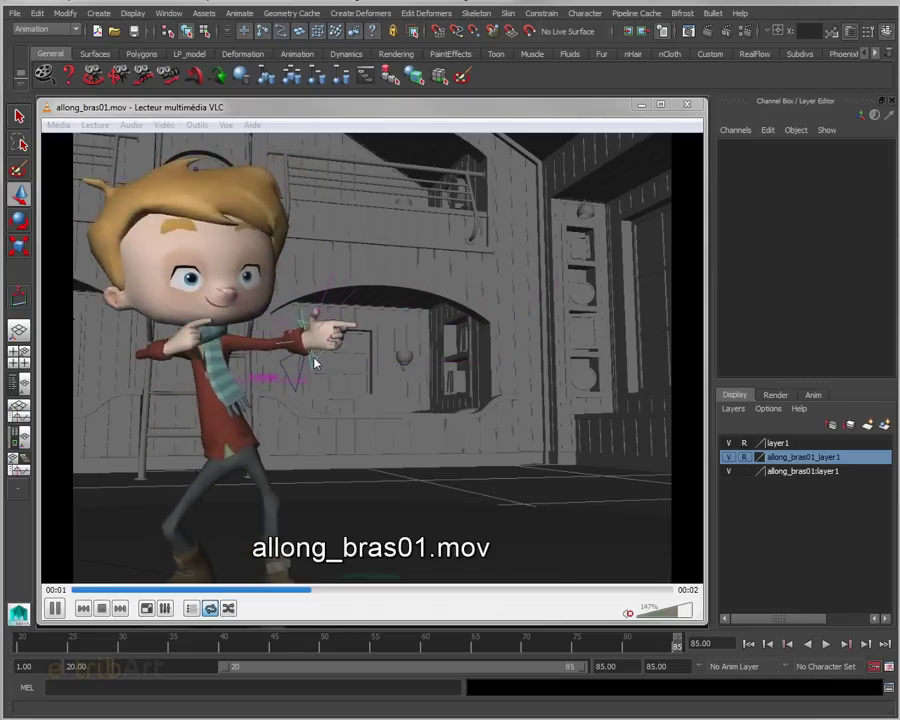
- Watch the allong_bras01.mov arm-stretch preview in VLC, then close the player
{"action": "left_click_drag", "start_coordinate": [441, 117], "coordinate": [437, 114]}
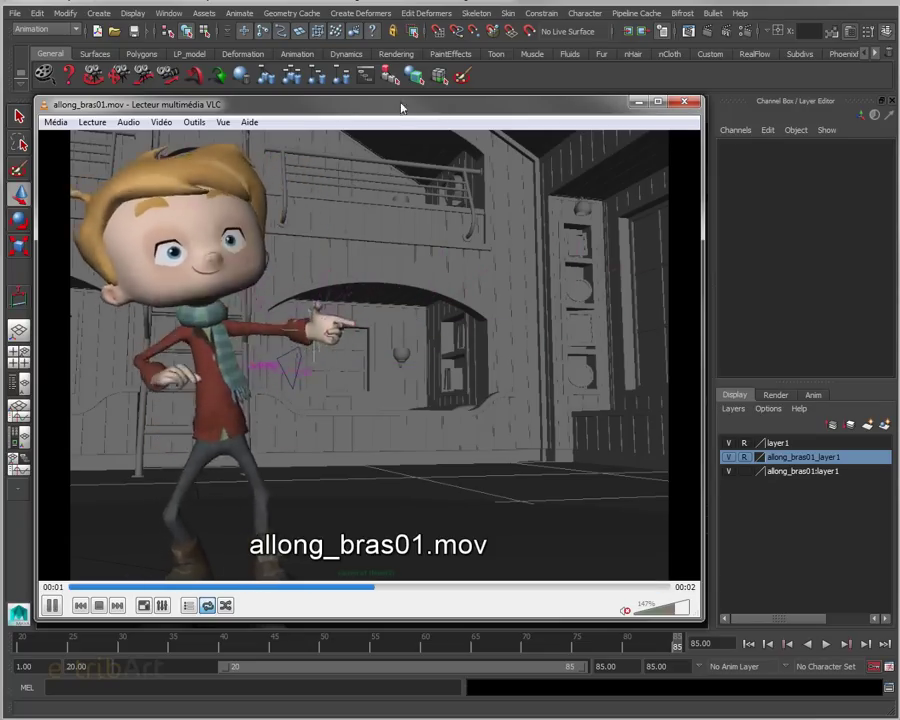
{"action": "left_click_drag", "start_coordinate": [395, 109], "coordinate": [392, 105]}
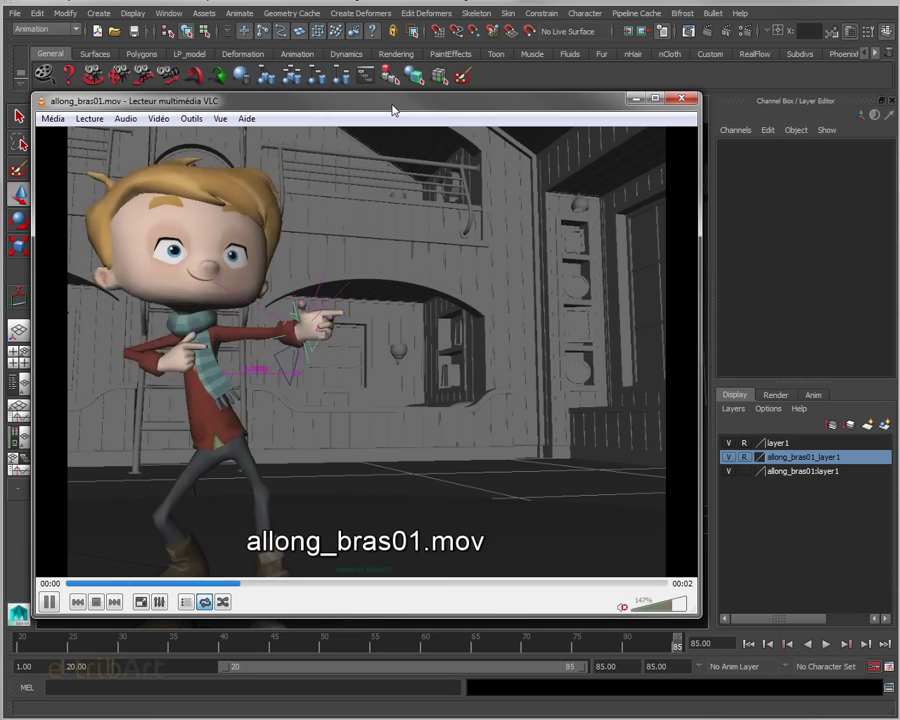
{"action": "left_click_drag", "start_coordinate": [592, 104], "coordinate": [587, 102]}
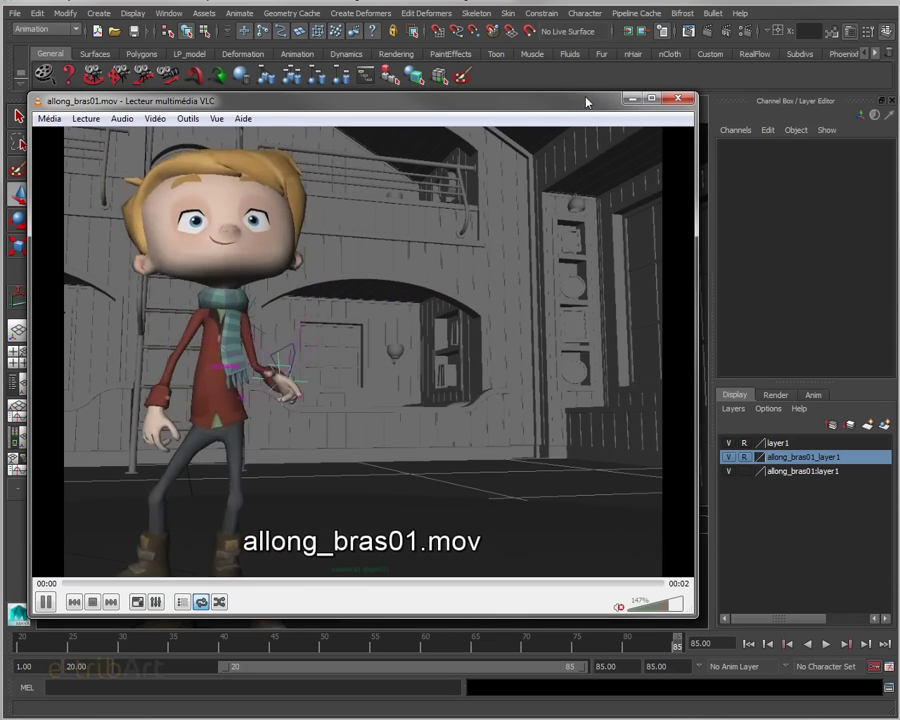
{"action": "left_click", "coordinate": [677, 99]}
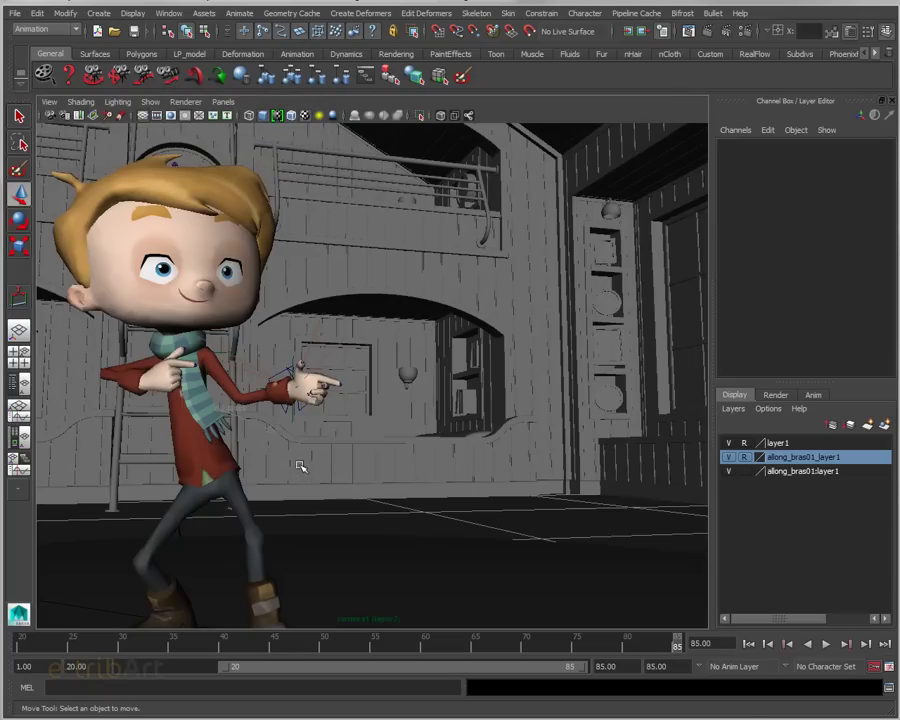
- Select the hand control circle, ikHandle1 and the Guide_poignet01 wrist guide
{"action": "mouse_move", "coordinate": [400, 430]}
{"action": "left_mouse_down", "text": "alt"}
{"action": "mouse_move", "coordinate": [372, 440]}
{"action": "mouse_move", "coordinate": [390, 438]}
{"action": "mouse_move", "coordinate": [410, 392]}
{"action": "left_mouse_up", "text": "alt"}
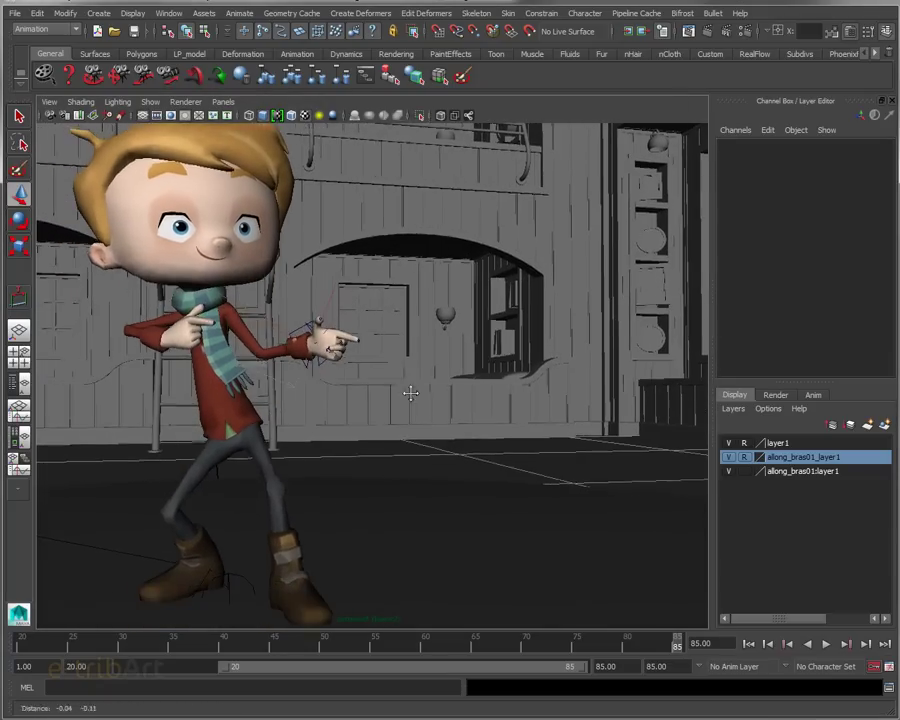
{"action": "left_click", "coordinate": [303, 329]}
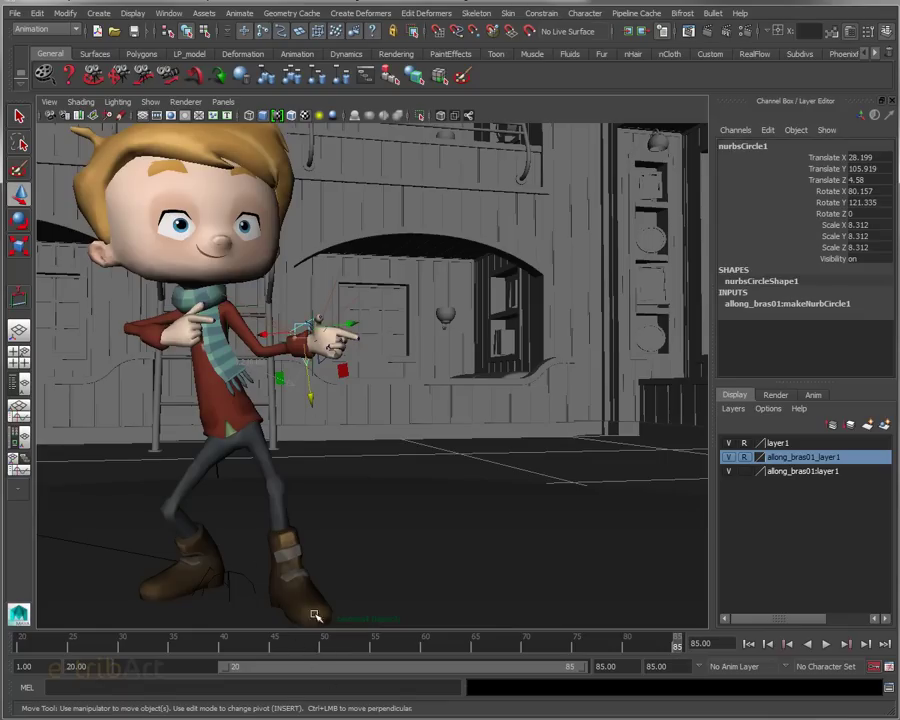
{"action": "mouse_move", "coordinate": [338, 447]}
{"action": "left_mouse_down", "text": "alt"}
{"action": "mouse_move", "coordinate": [330, 482]}
{"action": "mouse_move", "coordinate": [354, 432]}
{"action": "left_mouse_up", "text": "alt"}
{"action": "left_click", "coordinate": [285, 293]}
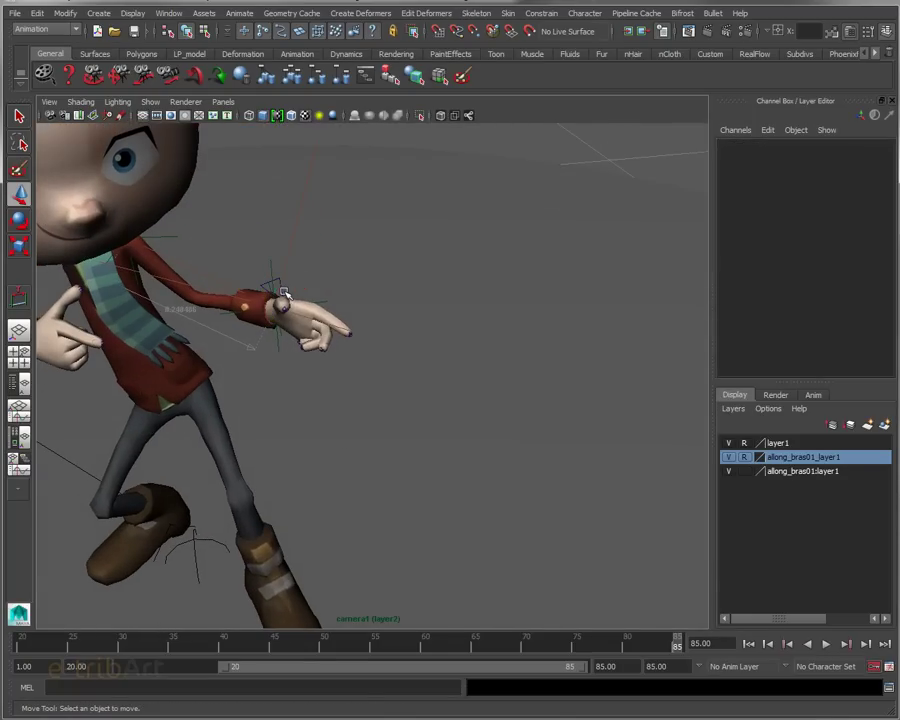
{"action": "left_click", "coordinate": [280, 287]}
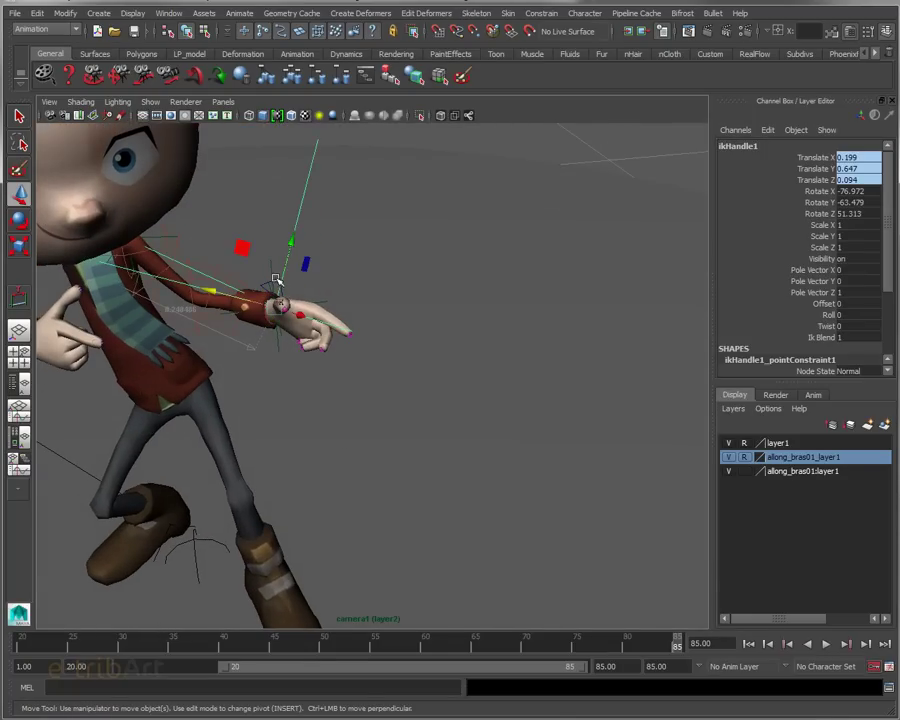
{"action": "left_click", "coordinate": [272, 298]}
{"action": "mouse_move", "coordinate": [300, 362]}
{"action": "left_mouse_down", "text": "alt"}
{"action": "mouse_move", "coordinate": [257, 352]}
{"action": "mouse_move", "coordinate": [277, 376]}
{"action": "left_mouse_up", "text": "alt"}
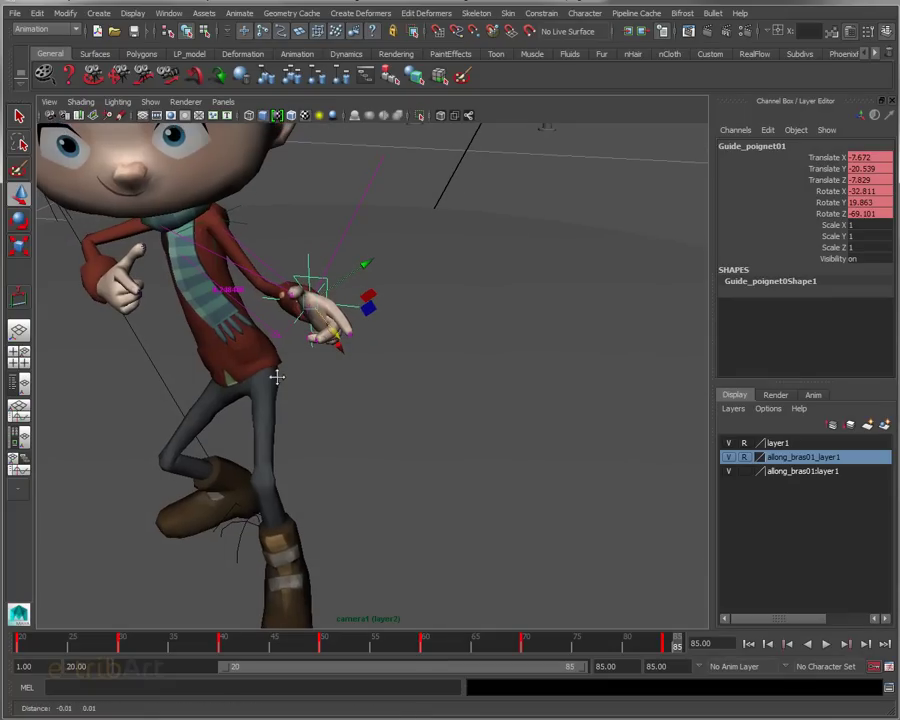
- Scrub the animation to frame 50 and review the arm reaching the wrist guide
{"action": "left_click_drag", "start_coordinate": [75, 648], "coordinate": [225, 652]}
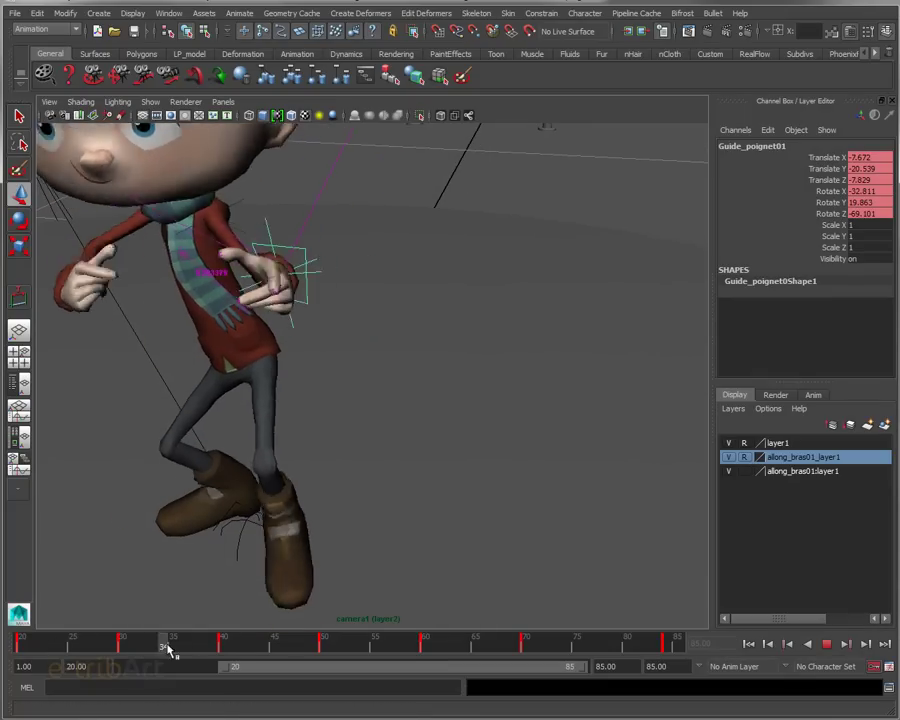
{"action": "mouse_move", "coordinate": [290, 409]}
{"action": "left_mouse_down", "text": "alt"}
{"action": "mouse_move", "coordinate": [358, 380]}
{"action": "mouse_move", "coordinate": [347, 411]}
{"action": "left_mouse_up", "text": "alt"}
{"action": "left_click_drag", "start_coordinate": [224, 654], "coordinate": [326, 654]}
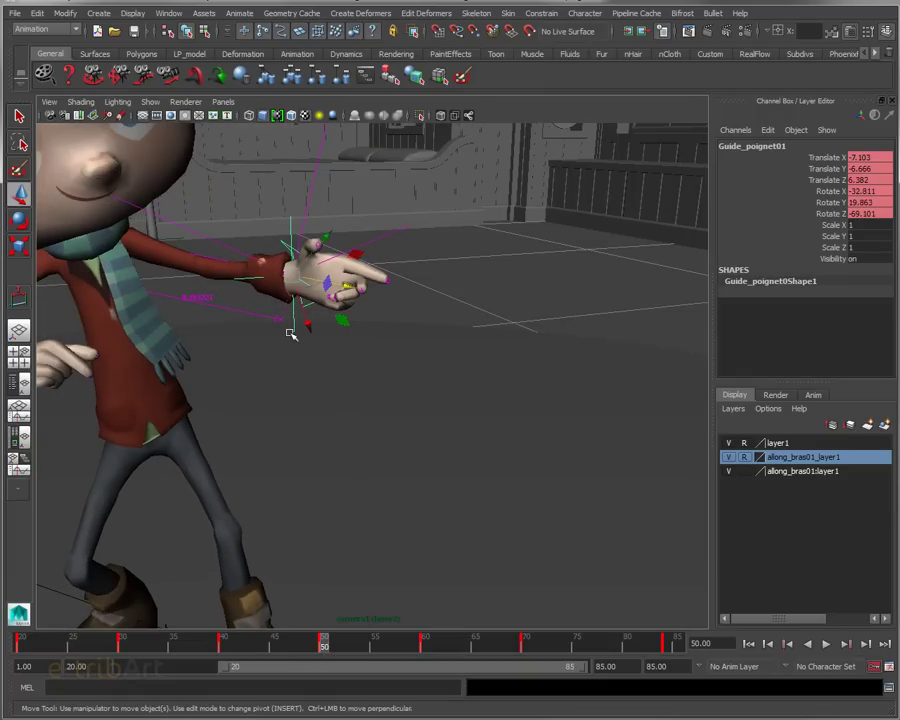
{"action": "mouse_move", "coordinate": [297, 467]}
{"action": "left_mouse_down", "text": "alt"}
{"action": "mouse_move", "coordinate": [240, 404]}
{"action": "mouse_move", "coordinate": [279, 436]}
{"action": "mouse_move", "coordinate": [300, 480]}
{"action": "left_mouse_up", "text": "alt"}
{"action": "mouse_move", "coordinate": [324, 648]}
{"action": "left_mouse_down"}
{"action": "mouse_move", "coordinate": [526, 653]}
{"action": "mouse_move", "coordinate": [253, 647]}
{"action": "mouse_move", "coordinate": [328, 651]}
{"action": "left_mouse_up"}
{"action": "mouse_move", "coordinate": [319, 598]}
{"action": "left_mouse_down", "text": "alt"}
{"action": "mouse_move", "coordinate": [348, 452]}
{"action": "mouse_move", "coordinate": [311, 466]}
{"action": "mouse_move", "coordinate": [404, 541]}
{"action": "mouse_move", "coordinate": [418, 492]}
{"action": "mouse_move", "coordinate": [408, 476]}
{"action": "mouse_move", "coordinate": [422, 488]}
{"action": "left_mouse_up", "text": "alt"}
{"action": "mouse_move", "coordinate": [422, 488]}
{"action": "right_mouse_down", "text": "alt"}
{"action": "mouse_move", "coordinate": [474, 518]}
{"action": "mouse_move", "coordinate": [485, 550]}
{"action": "right_mouse_up", "text": "alt"}
{"action": "left_click_drag", "start_coordinate": [485, 550], "coordinate": [488, 528], "text": "alt"}
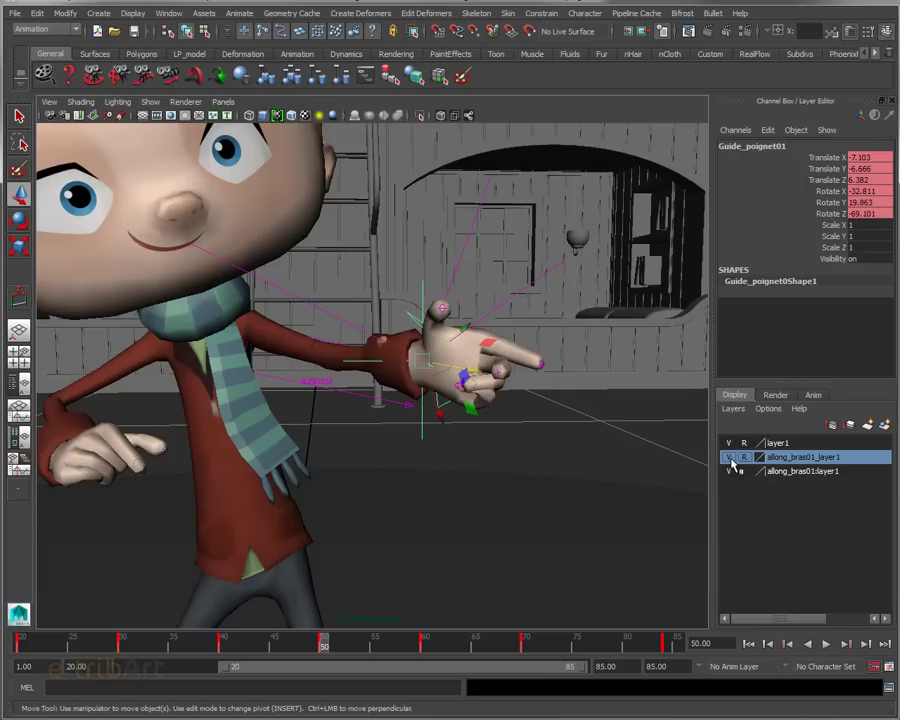
- Hide the body mesh layer and select the Guide_poignet01 wrist guide
{"action": "left_click", "coordinate": [730, 472]}
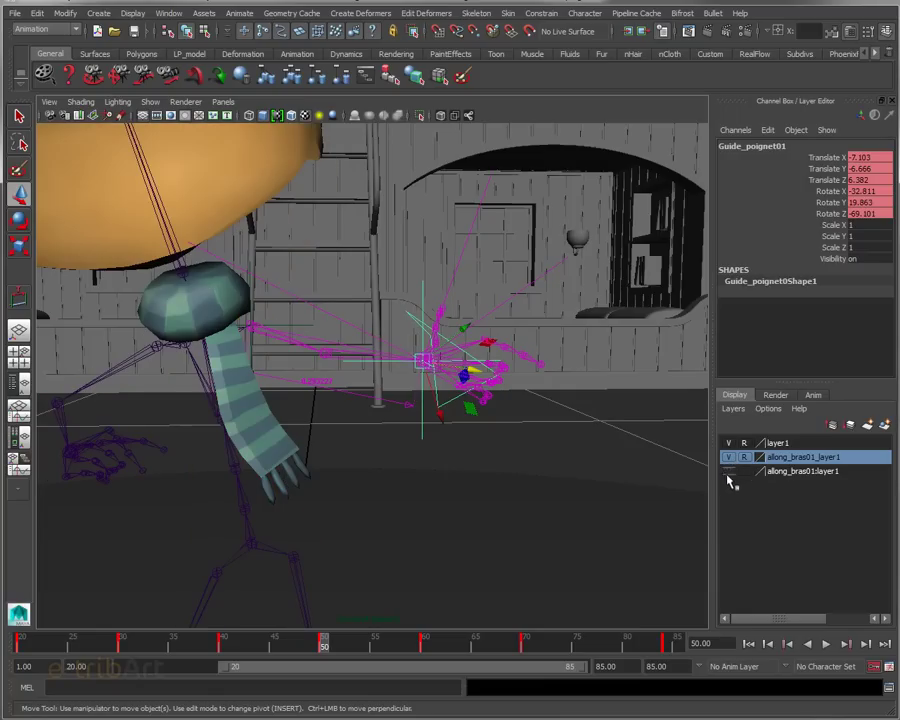
{"action": "left_click_drag", "start_coordinate": [430, 466], "coordinate": [488, 468], "text": "alt"}
{"action": "left_click", "coordinate": [344, 358]}
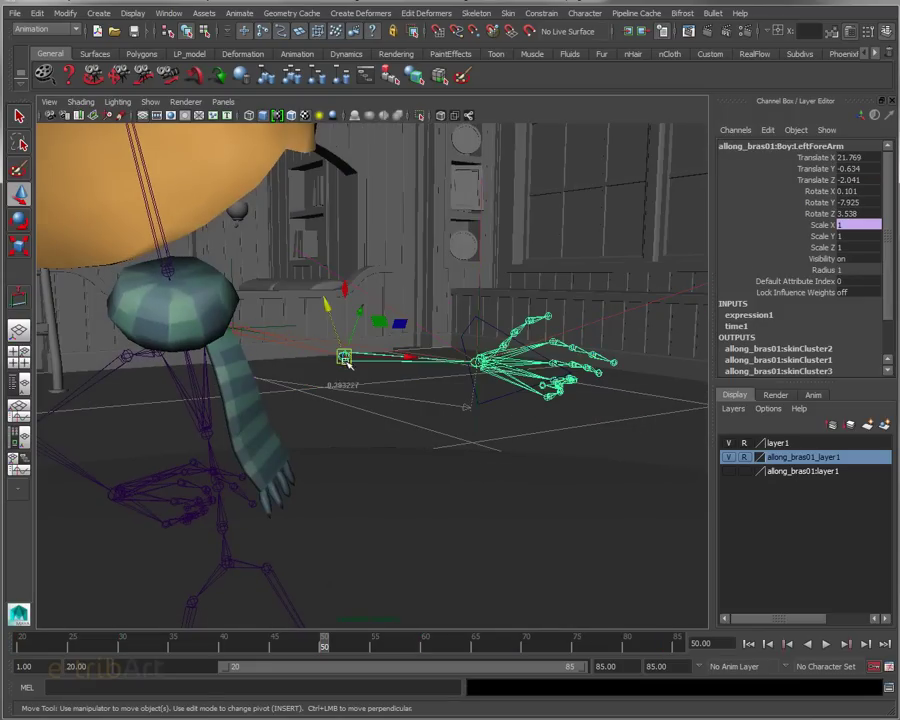
{"action": "mouse_move", "coordinate": [452, 392]}
{"action": "left_mouse_down", "text": "alt"}
{"action": "mouse_move", "coordinate": [396, 418]}
{"action": "mouse_move", "coordinate": [412, 382]}
{"action": "mouse_move", "coordinate": [413, 497]}
{"action": "mouse_move", "coordinate": [392, 482]}
{"action": "mouse_move", "coordinate": [324, 476]}
{"action": "mouse_move", "coordinate": [446, 510]}
{"action": "mouse_move", "coordinate": [503, 505]}
{"action": "left_mouse_up", "text": "alt"}
{"action": "left_click", "coordinate": [407, 372]}
- Rotate the wrist guide to Rotate X -27.443, with the body mesh shown again
{"action": "key", "text": "e"}
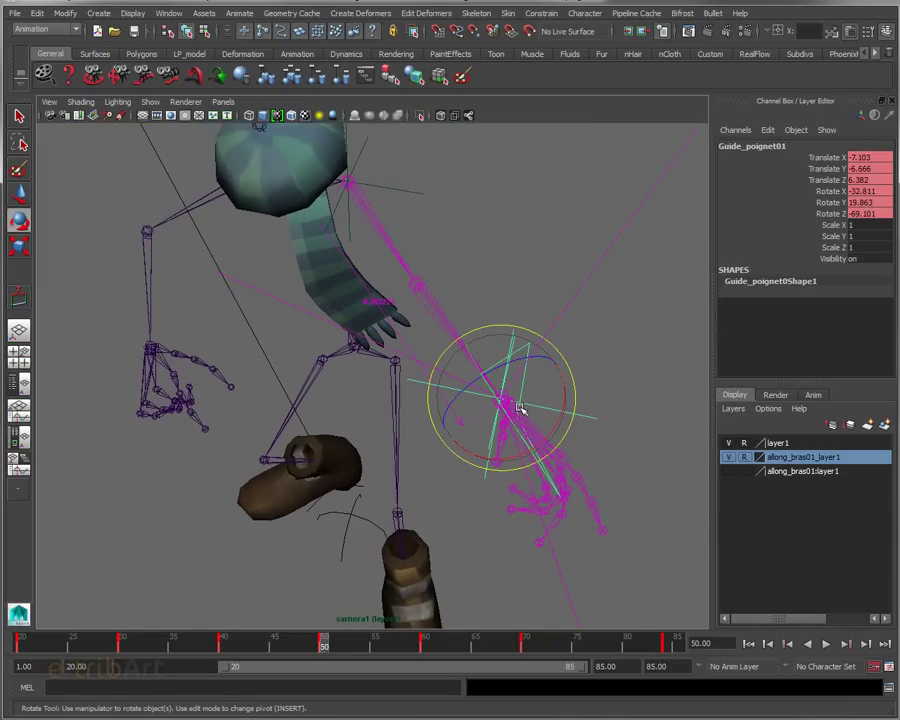
{"action": "left_click_drag", "start_coordinate": [561, 422], "coordinate": [533, 441]}
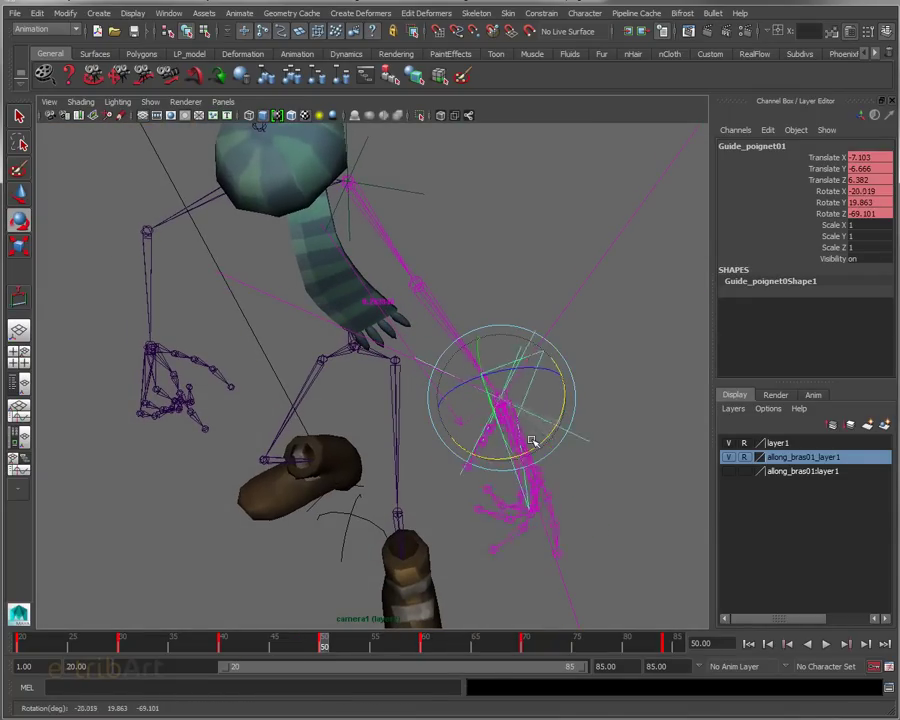
{"action": "left_click", "coordinate": [728, 471]}
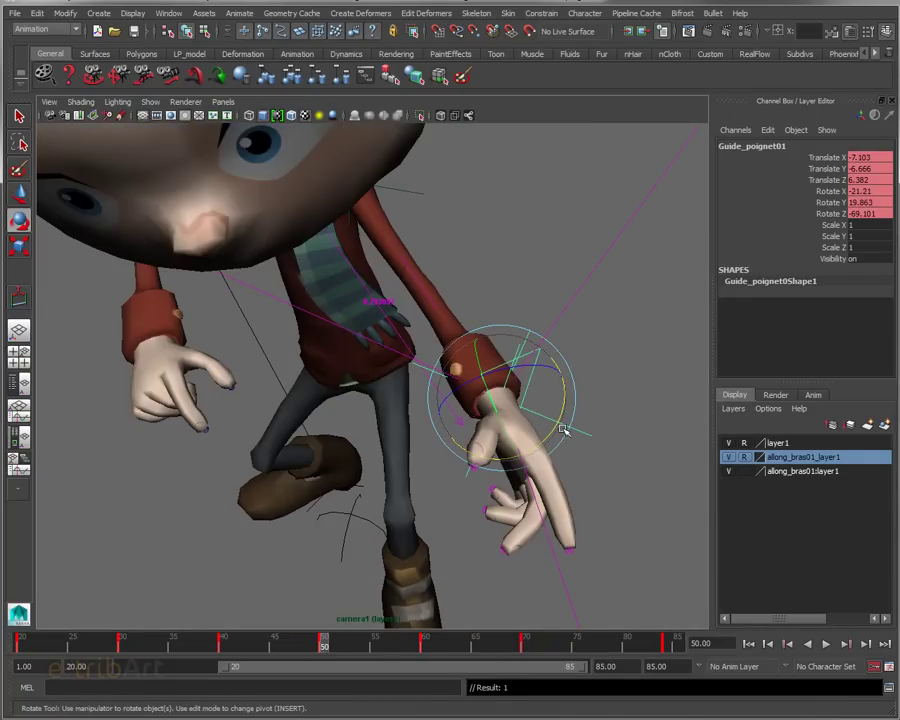
{"action": "left_click_drag", "start_coordinate": [561, 428], "coordinate": [538, 432]}
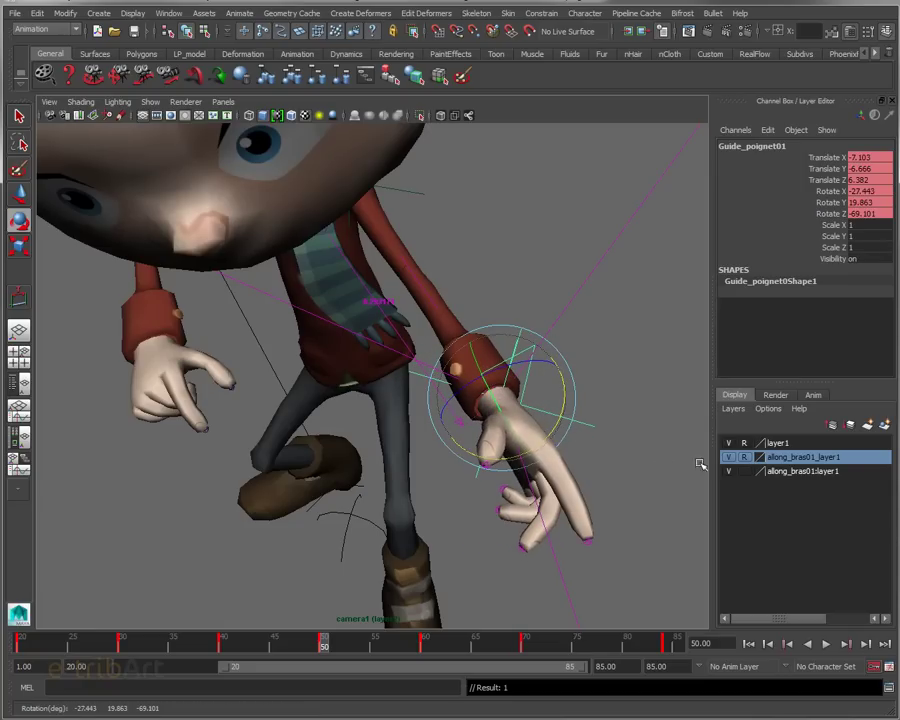
{"action": "mouse_move", "coordinate": [535, 467]}
{"action": "left_mouse_down", "text": "alt"}
{"action": "mouse_move", "coordinate": [564, 463]}
{"action": "mouse_move", "coordinate": [533, 477]}
{"action": "left_mouse_up", "text": "alt"}
- Move the wrist guide to Translate -6.854, -6.72, 5.767 to stretch the forearm, then hide the body mesh layer
{"action": "key", "text": "w"}
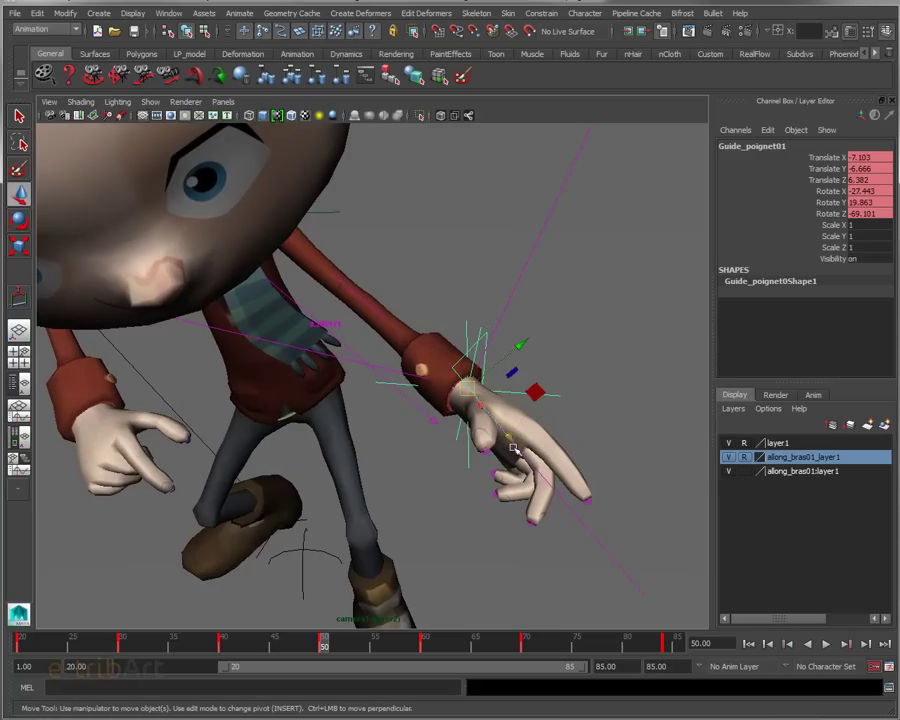
{"action": "mouse_move", "coordinate": [514, 443]}
{"action": "left_mouse_down"}
{"action": "mouse_move", "coordinate": [510, 432]}
{"action": "mouse_move", "coordinate": [484, 426]}
{"action": "mouse_move", "coordinate": [500, 453]}
{"action": "left_mouse_up"}
{"action": "mouse_move", "coordinate": [440, 439]}
{"action": "left_mouse_down", "text": "alt"}
{"action": "mouse_move", "coordinate": [474, 398]}
{"action": "mouse_move", "coordinate": [483, 455]}
{"action": "left_mouse_up", "text": "alt"}
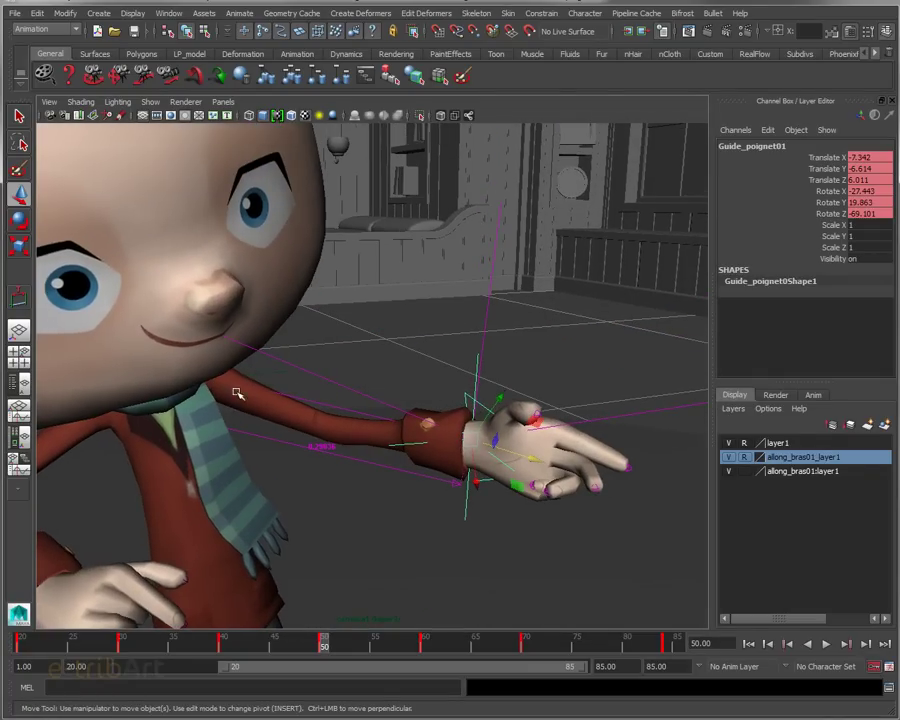
{"action": "mouse_move", "coordinate": [344, 428]}
{"action": "left_mouse_down", "text": "alt"}
{"action": "mouse_move", "coordinate": [325, 460]}
{"action": "mouse_move", "coordinate": [259, 450]}
{"action": "mouse_move", "coordinate": [336, 492]}
{"action": "mouse_move", "coordinate": [370, 458]}
{"action": "mouse_move", "coordinate": [279, 460]}
{"action": "mouse_move", "coordinate": [308, 469]}
{"action": "left_mouse_up", "text": "alt"}
{"action": "middle_click_drag", "start_coordinate": [308, 469], "coordinate": [346, 407], "text": "alt"}
{"action": "left_click_drag", "start_coordinate": [346, 407], "coordinate": [486, 410], "text": "alt"}
{"action": "left_click_drag", "start_coordinate": [546, 366], "coordinate": [551, 369]}
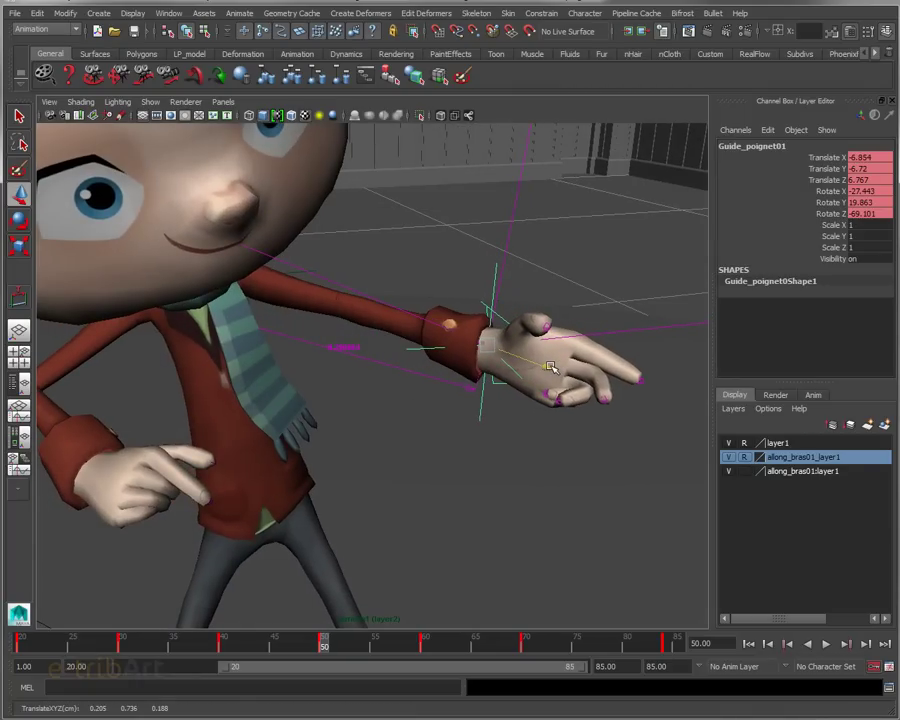
{"action": "mouse_move", "coordinate": [478, 380]}
{"action": "left_mouse_down", "text": "alt"}
{"action": "mouse_move", "coordinate": [303, 368]}
{"action": "mouse_move", "coordinate": [311, 382]}
{"action": "left_mouse_up", "text": "alt"}
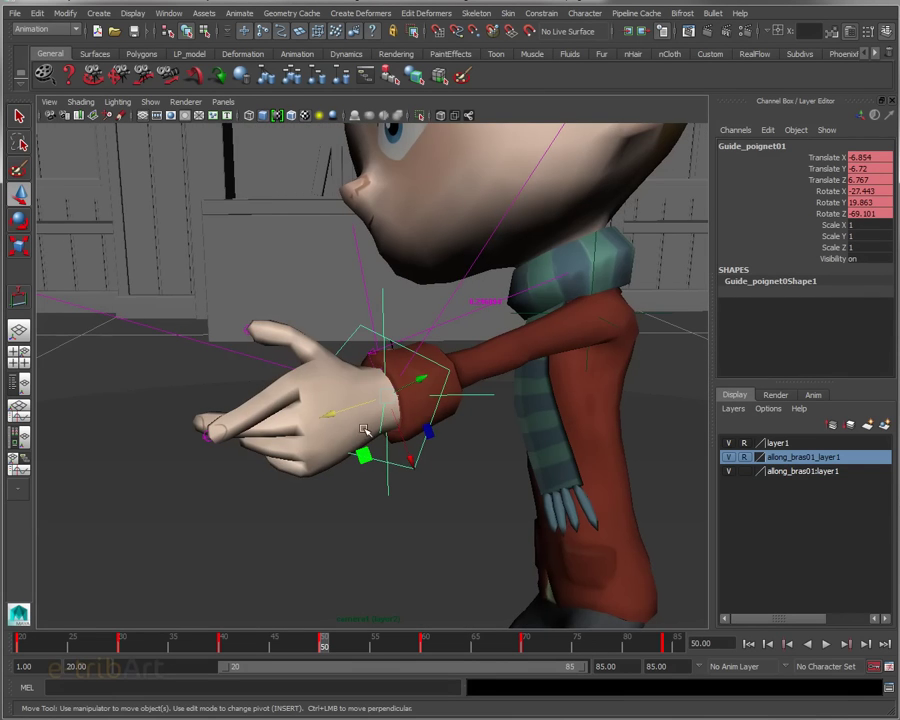
{"action": "mouse_move", "coordinate": [349, 432]}
{"action": "left_mouse_down", "text": "alt"}
{"action": "mouse_move", "coordinate": [526, 434]}
{"action": "mouse_move", "coordinate": [532, 426]}
{"action": "mouse_move", "coordinate": [470, 442]}
{"action": "mouse_move", "coordinate": [483, 454]}
{"action": "left_mouse_up", "text": "alt"}
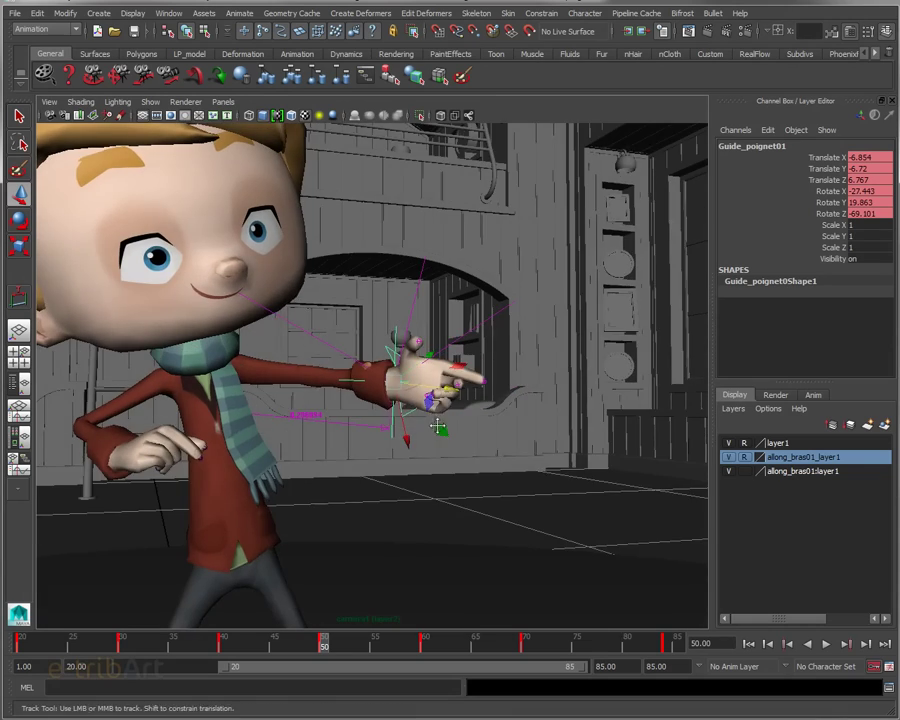
{"action": "mouse_move", "coordinate": [438, 427]}
{"action": "left_mouse_down", "text": "alt"}
{"action": "mouse_move", "coordinate": [420, 436]}
{"action": "mouse_move", "coordinate": [439, 431]}
{"action": "mouse_move", "coordinate": [406, 472]}
{"action": "mouse_move", "coordinate": [162, 464]}
{"action": "mouse_move", "coordinate": [466, 541]}
{"action": "left_mouse_up", "text": "alt"}
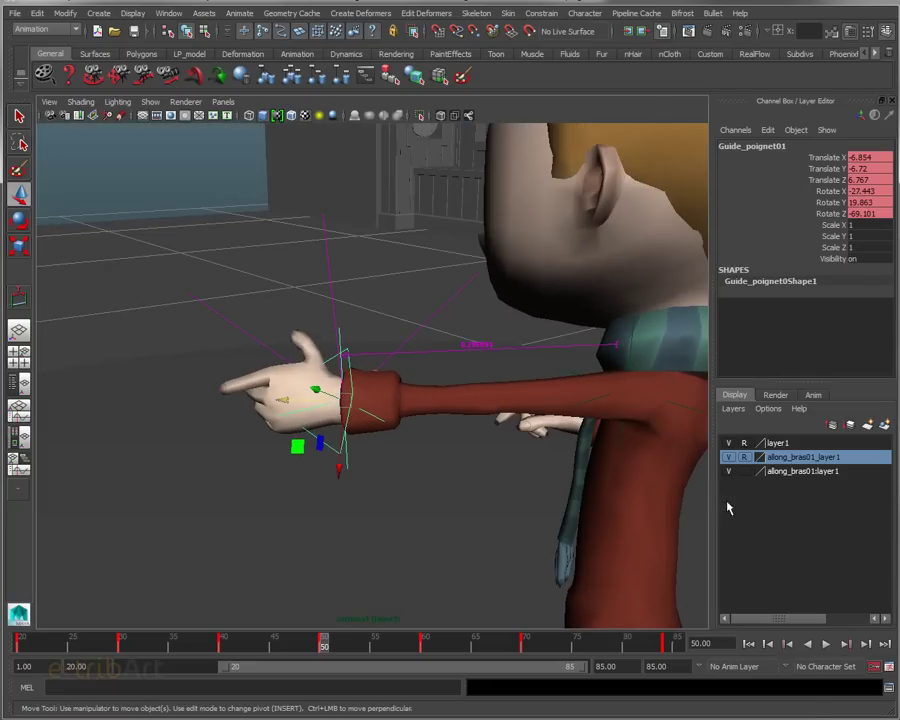
{"action": "left_click", "coordinate": [726, 474]}
{"action": "mouse_move", "coordinate": [587, 503]}
{"action": "left_mouse_down", "text": "alt"}
{"action": "mouse_move", "coordinate": [432, 533]}
{"action": "mouse_move", "coordinate": [376, 530]}
{"action": "mouse_move", "coordinate": [404, 525]}
{"action": "left_mouse_up", "text": "alt"}
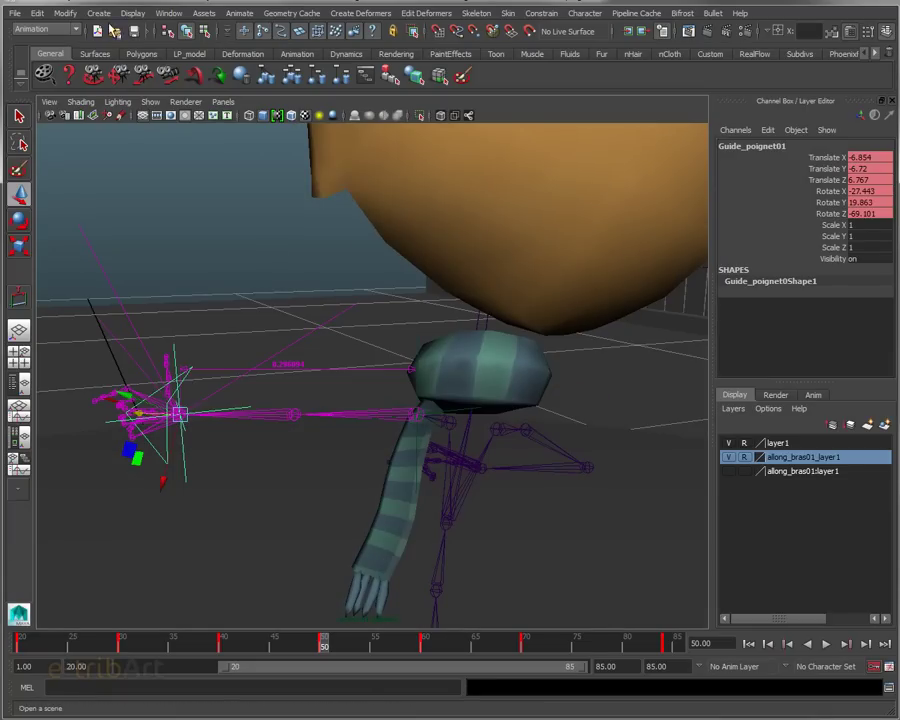
- Browse the Create menu, then select locator1 at the shoulder end of the arm rig
{"action": "left_click", "coordinate": [108, 15]}
{"action": "mouse_move", "coordinate": [125, 170]}
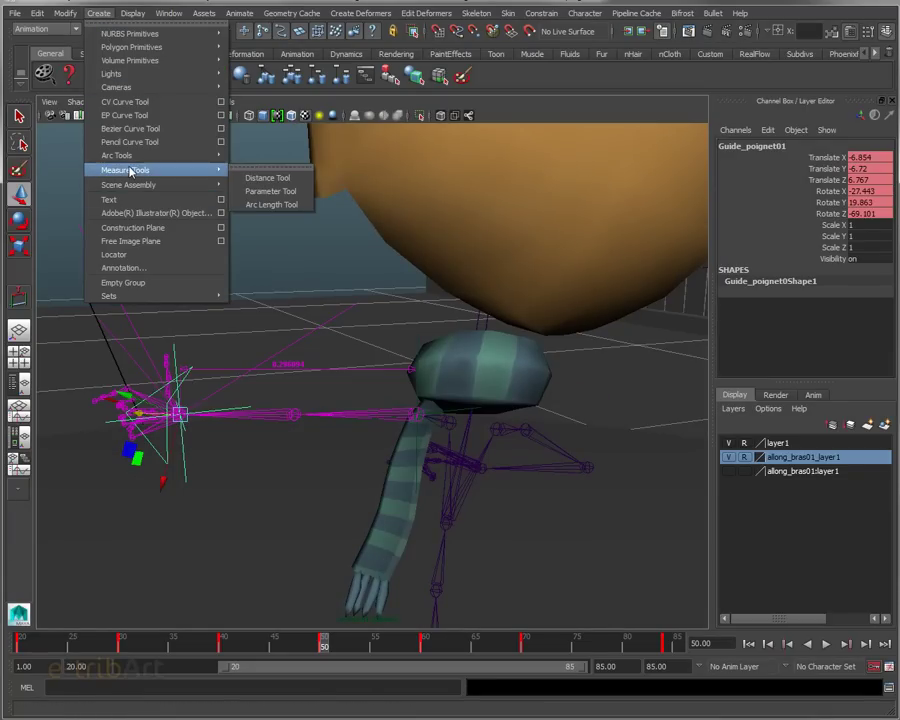
{"action": "left_click", "coordinate": [569, 127]}
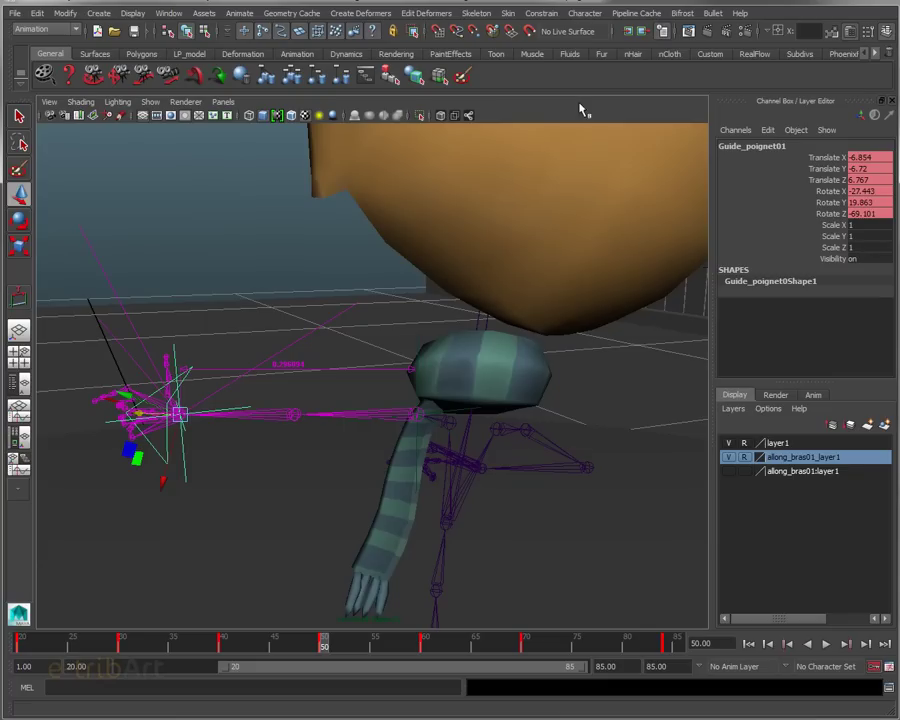
{"action": "left_click", "coordinate": [414, 385]}
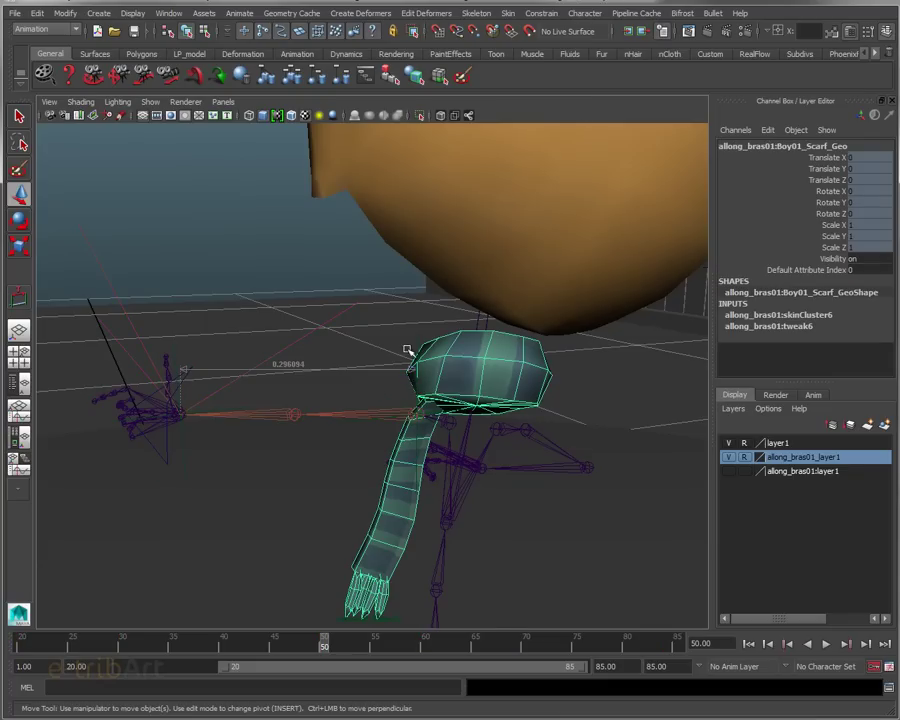
{"action": "left_click", "coordinate": [276, 377]}
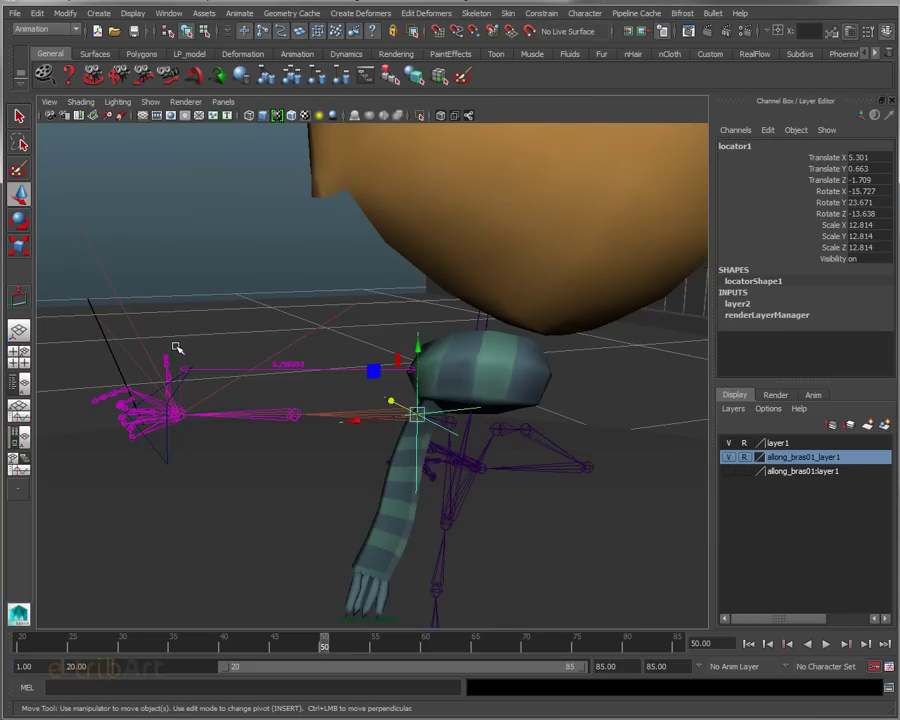
{"action": "mouse_move", "coordinate": [311, 423]}
{"action": "left_mouse_down", "text": "alt"}
{"action": "mouse_move", "coordinate": [318, 448]}
{"action": "mouse_move", "coordinate": [351, 451]}
{"action": "left_mouse_up", "text": "alt"}
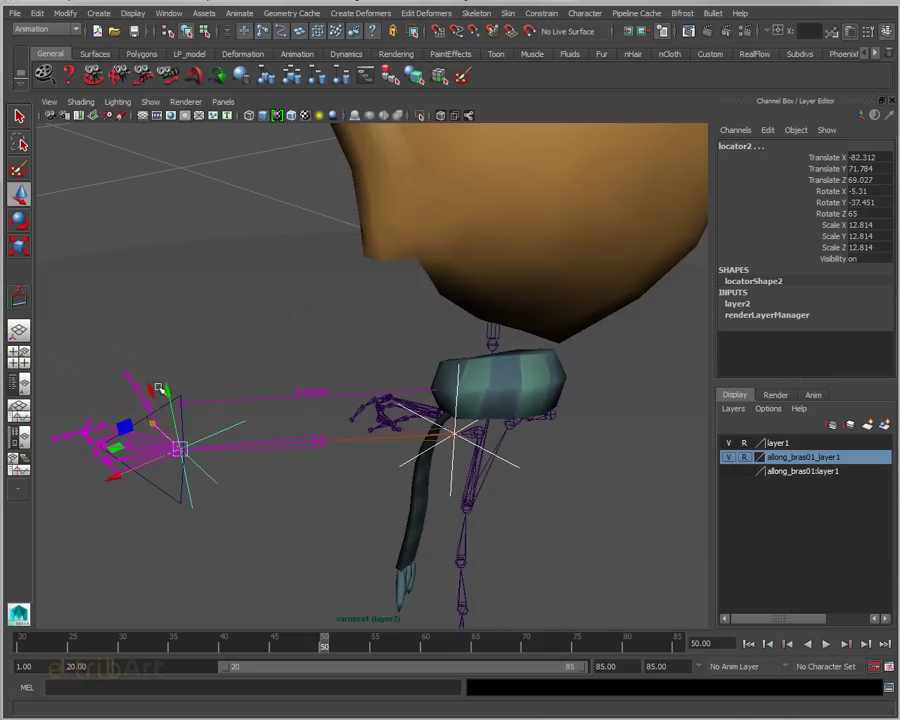
{"action": "left_click_drag", "start_coordinate": [256, 505], "coordinate": [297, 490], "text": "alt"}
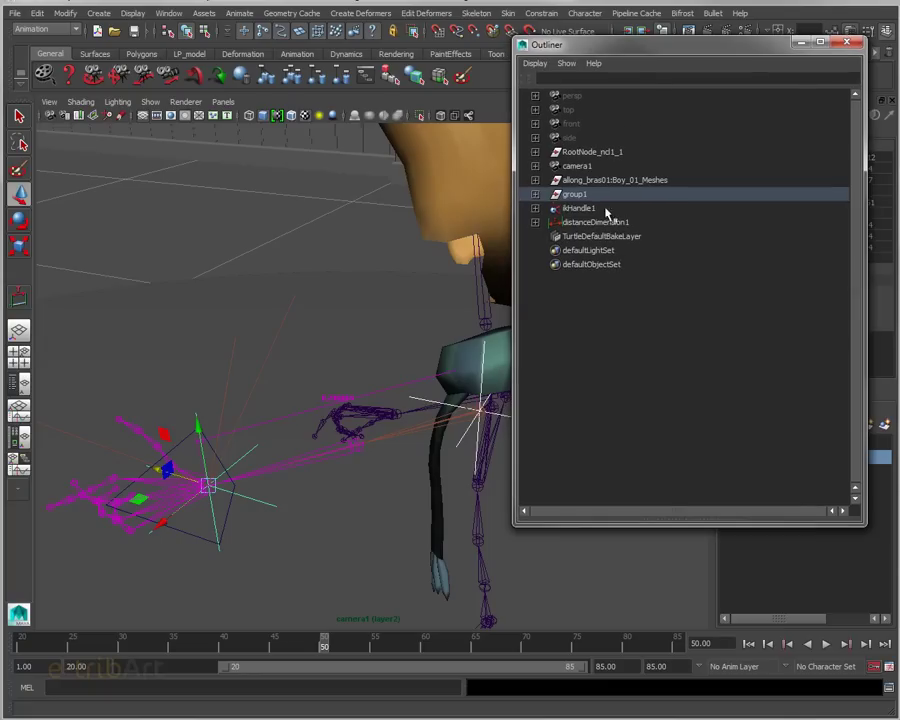
- Select distanceDimension1 in the Outliner, then close the Outliner
{"action": "left_click", "coordinate": [595, 222]}
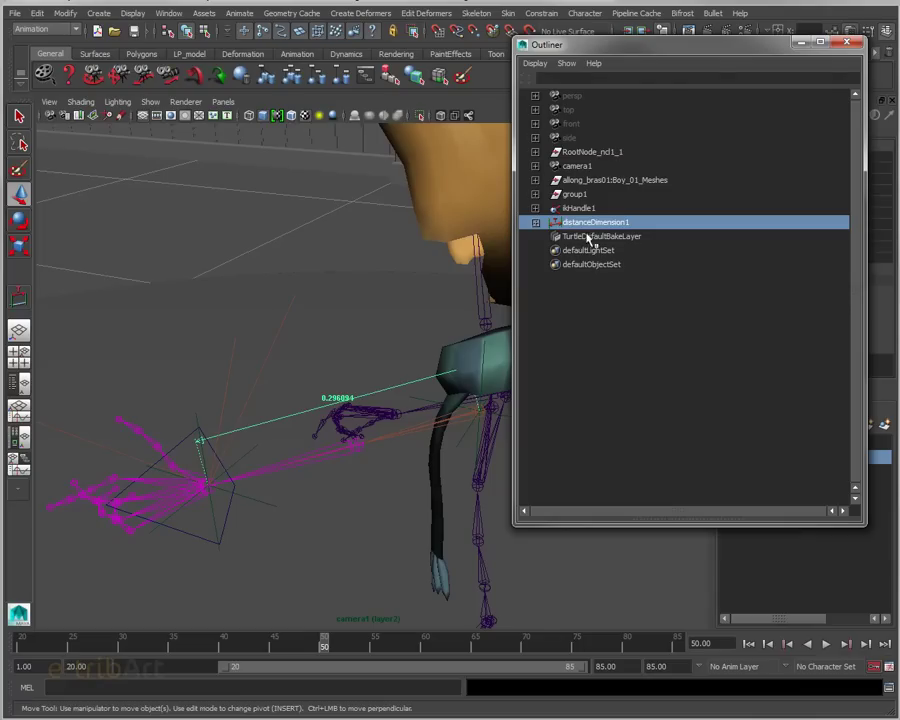
{"action": "left_click", "coordinate": [847, 42]}
{"action": "left_click_drag", "start_coordinate": [497, 378], "coordinate": [430, 368], "text": "alt"}
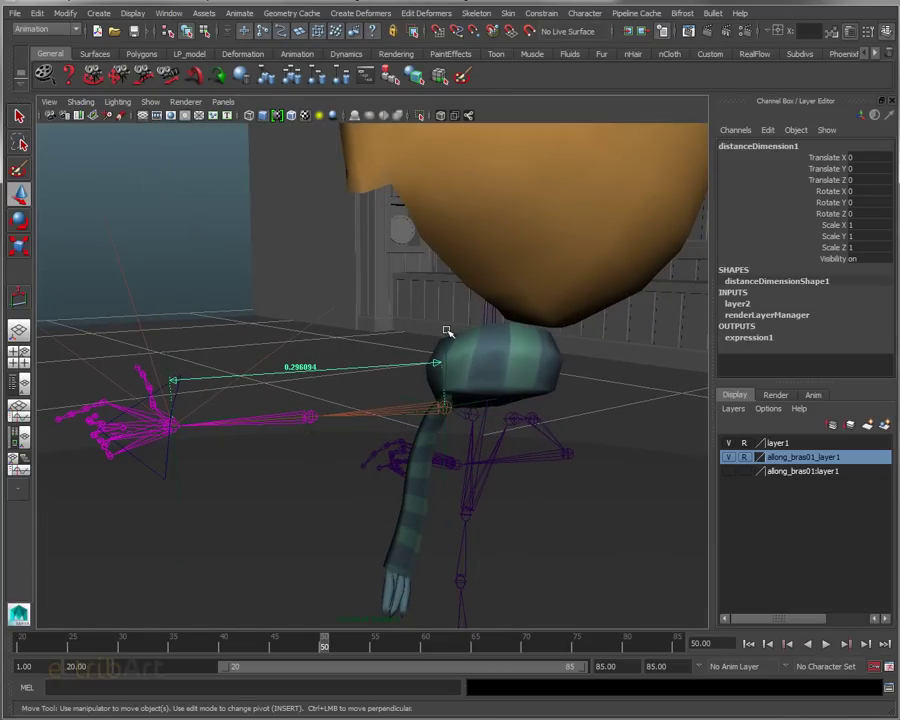
{"action": "left_click", "coordinate": [444, 408]}
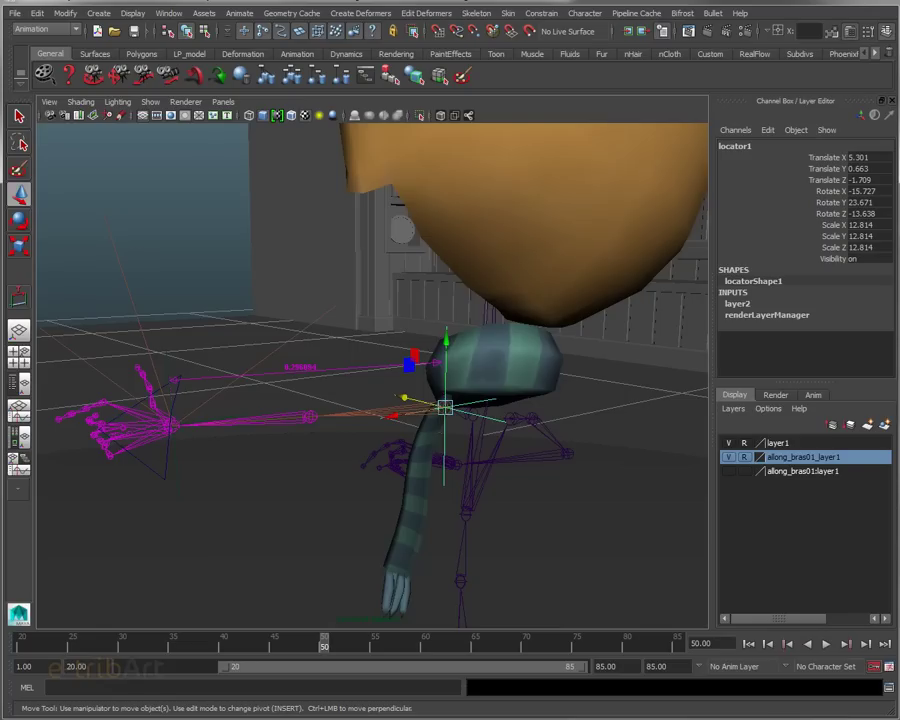
{"action": "mouse_move", "coordinate": [414, 437]}
{"action": "left_mouse_down", "text": "alt"}
{"action": "mouse_move", "coordinate": [521, 485]}
{"action": "mouse_move", "coordinate": [454, 476]}
{"action": "mouse_move", "coordinate": [460, 458]}
{"action": "mouse_move", "coordinate": [612, 382]}
{"action": "left_mouse_up", "text": "alt"}
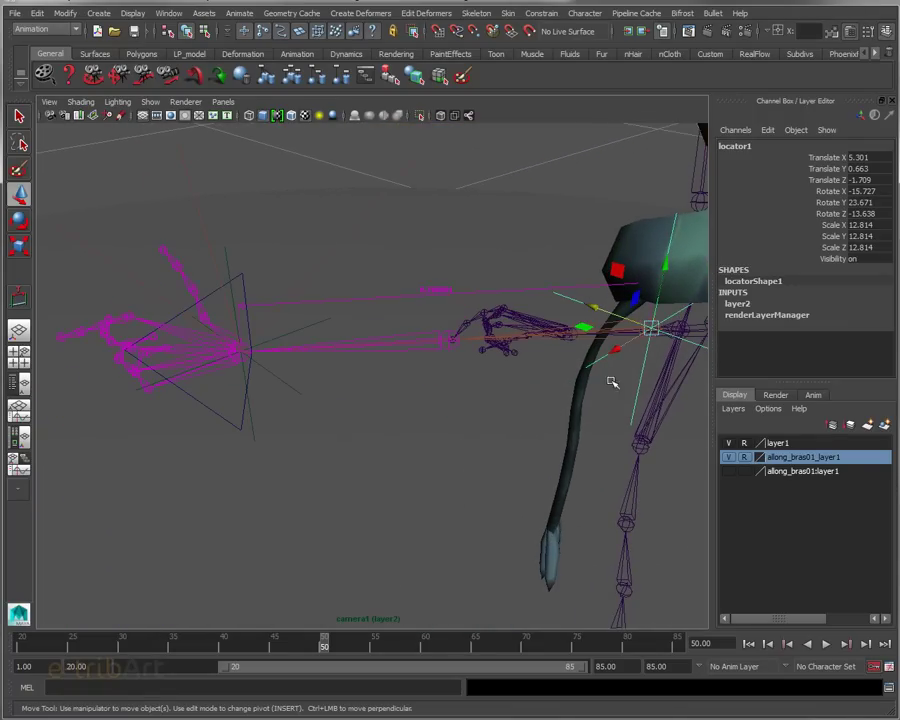
{"action": "left_click_drag", "start_coordinate": [540, 350], "coordinate": [592, 350], "text": "alt"}
{"action": "mouse_move", "coordinate": [487, 382]}
{"action": "left_mouse_down", "text": "alt"}
{"action": "mouse_move", "coordinate": [556, 364]}
{"action": "mouse_move", "coordinate": [474, 454]}
{"action": "mouse_move", "coordinate": [489, 477]}
{"action": "mouse_move", "coordinate": [564, 451]}
{"action": "left_mouse_up", "text": "alt"}
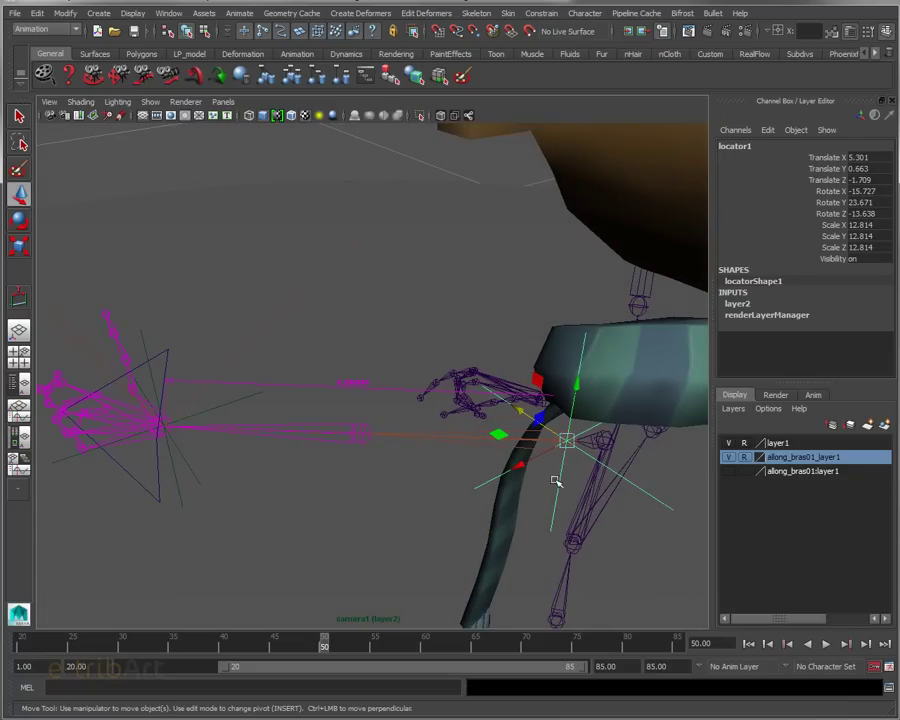
{"action": "mouse_move", "coordinate": [562, 436]}
{"action": "left_mouse_down", "text": "alt"}
{"action": "mouse_move", "coordinate": [543, 422]}
{"action": "mouse_move", "coordinate": [573, 428]}
{"action": "mouse_move", "coordinate": [597, 418]}
{"action": "mouse_move", "coordinate": [594, 430]}
{"action": "mouse_move", "coordinate": [577, 430]}
{"action": "left_mouse_up", "text": "alt"}
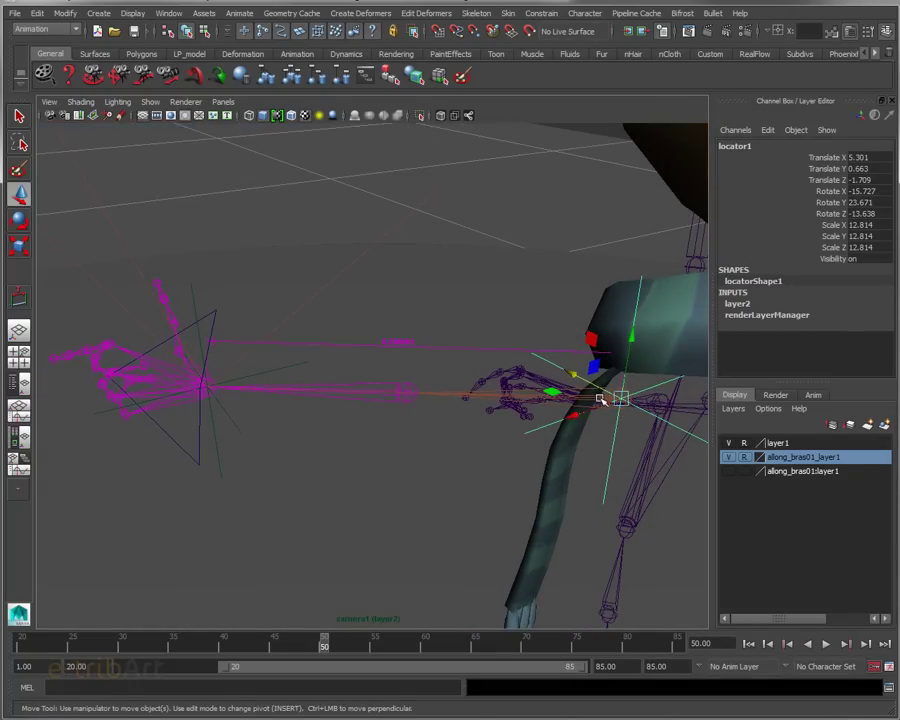
{"action": "left_click", "coordinate": [600, 411]}
{"action": "left_click", "coordinate": [458, 396]}
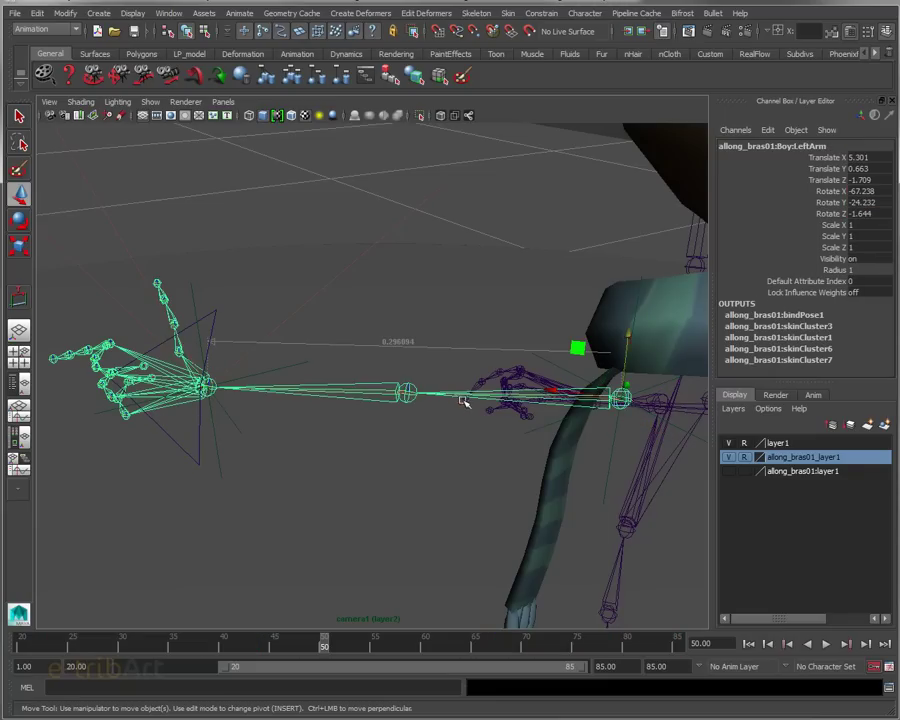
{"action": "mouse_move", "coordinate": [593, 388]}
{"action": "left_mouse_down", "text": "alt"}
{"action": "mouse_move", "coordinate": [538, 408]}
{"action": "mouse_move", "coordinate": [578, 420]}
{"action": "left_mouse_up", "text": "alt"}
{"action": "left_click", "coordinate": [268, 432]}
{"action": "left_click_drag", "start_coordinate": [266, 444], "coordinate": [294, 454], "text": "alt"}
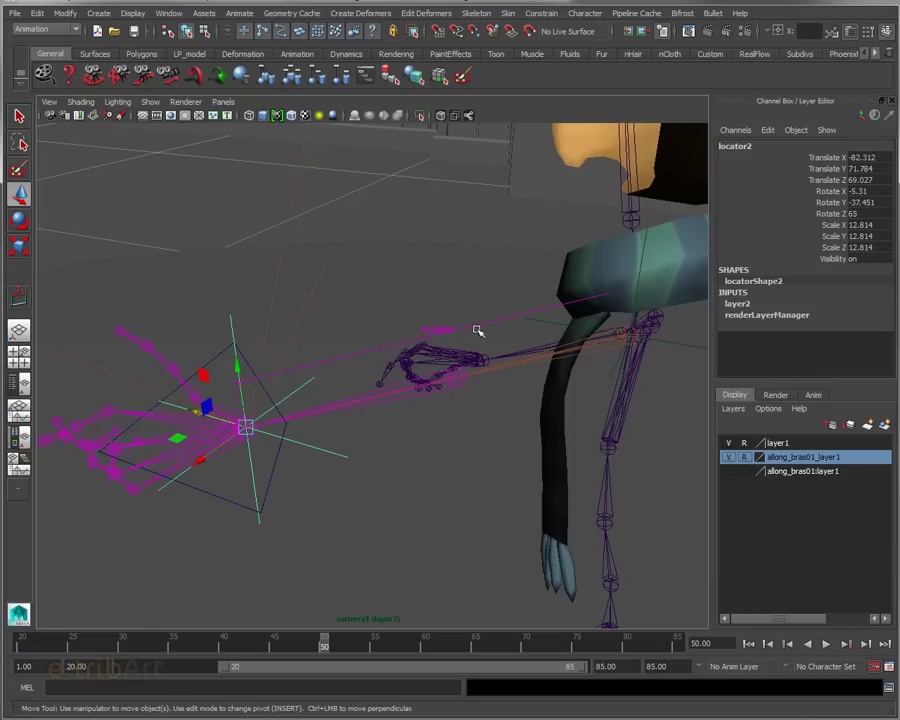
{"action": "left_click", "coordinate": [276, 467]}
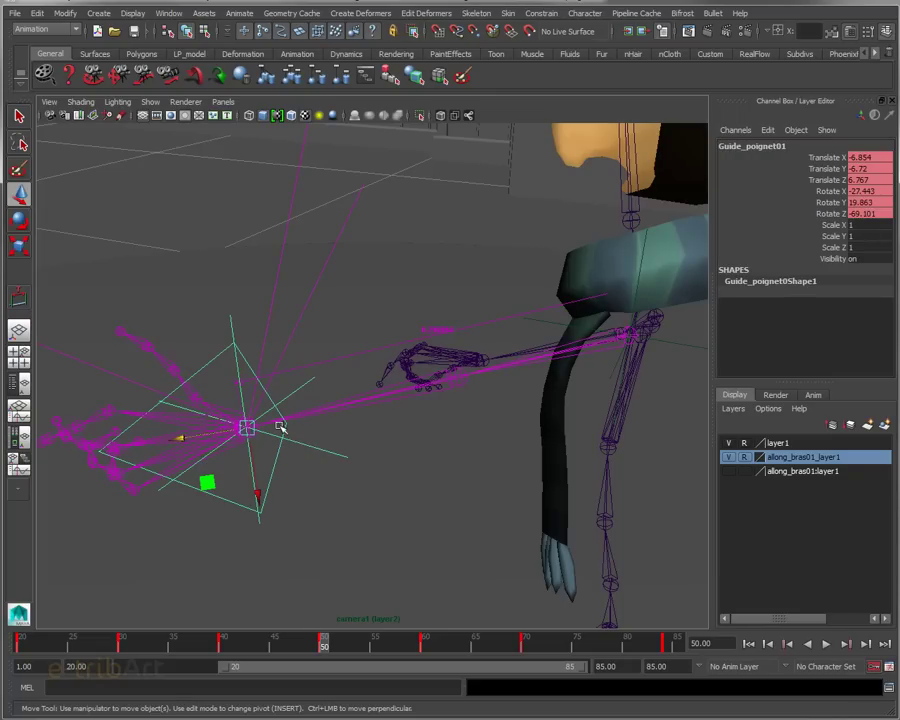
{"action": "mouse_move", "coordinate": [298, 492]}
{"action": "left_mouse_down", "text": "alt"}
{"action": "mouse_move", "coordinate": [452, 524]}
{"action": "mouse_move", "coordinate": [508, 508]}
{"action": "mouse_move", "coordinate": [456, 489]}
{"action": "mouse_move", "coordinate": [510, 496]}
{"action": "mouse_move", "coordinate": [532, 478]}
{"action": "left_mouse_up", "text": "alt"}
{"action": "right_click_drag", "start_coordinate": [532, 478], "coordinate": [518, 492], "text": "alt"}
{"action": "middle_click_drag", "start_coordinate": [518, 492], "coordinate": [498, 512], "text": "alt"}
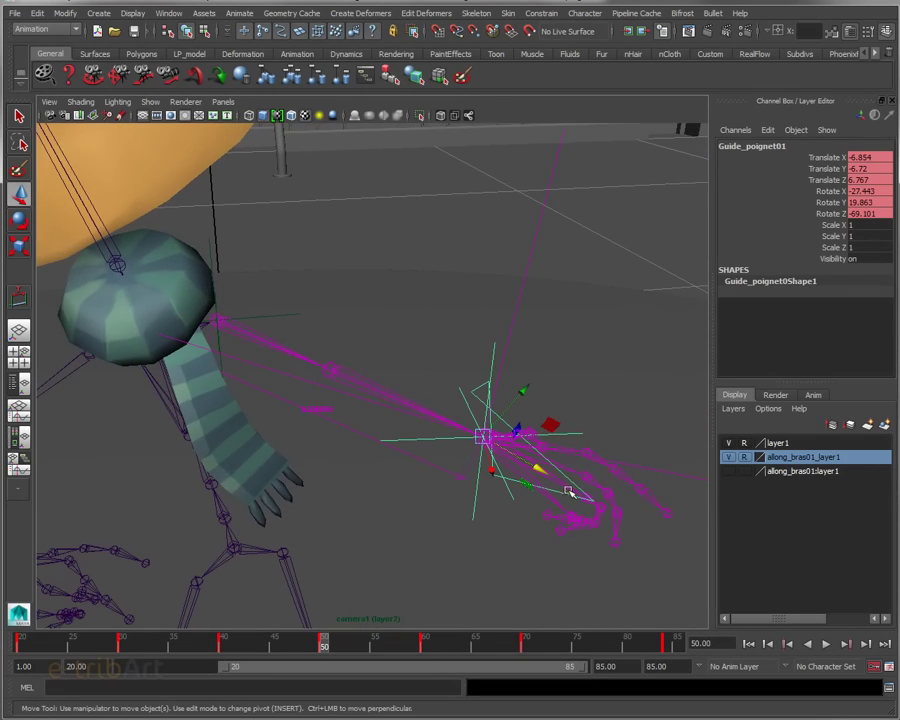
{"action": "mouse_move", "coordinate": [436, 486]}
{"action": "left_mouse_down", "text": "alt"}
{"action": "mouse_move", "coordinate": [448, 456]}
{"action": "mouse_move", "coordinate": [406, 489]}
{"action": "left_mouse_up", "text": "alt"}
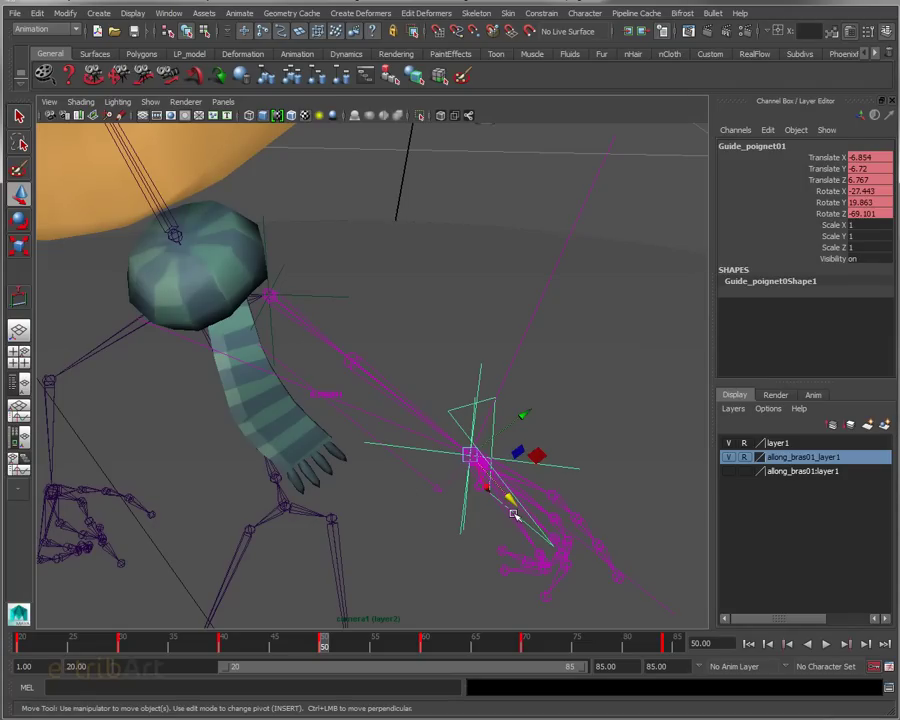
{"action": "mouse_move", "coordinate": [366, 564]}
{"action": "left_mouse_down", "text": "alt"}
{"action": "mouse_move", "coordinate": [440, 533]}
{"action": "mouse_move", "coordinate": [365, 521]}
{"action": "left_mouse_up", "text": "alt"}
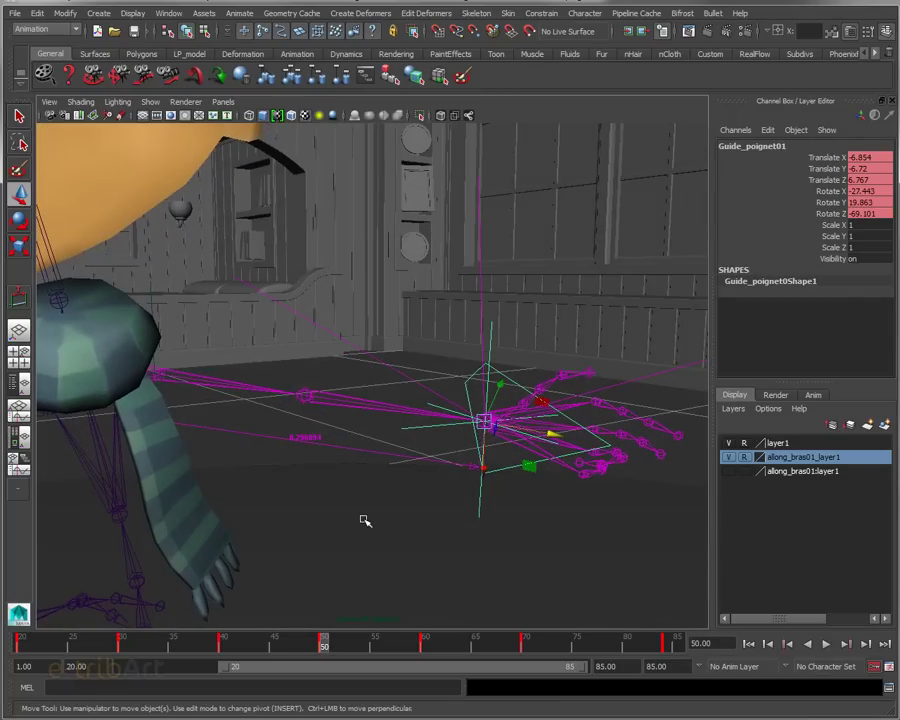
{"action": "scroll", "coordinate": [365, 521], "scroll_direction": "up", "scroll_amount": 5}
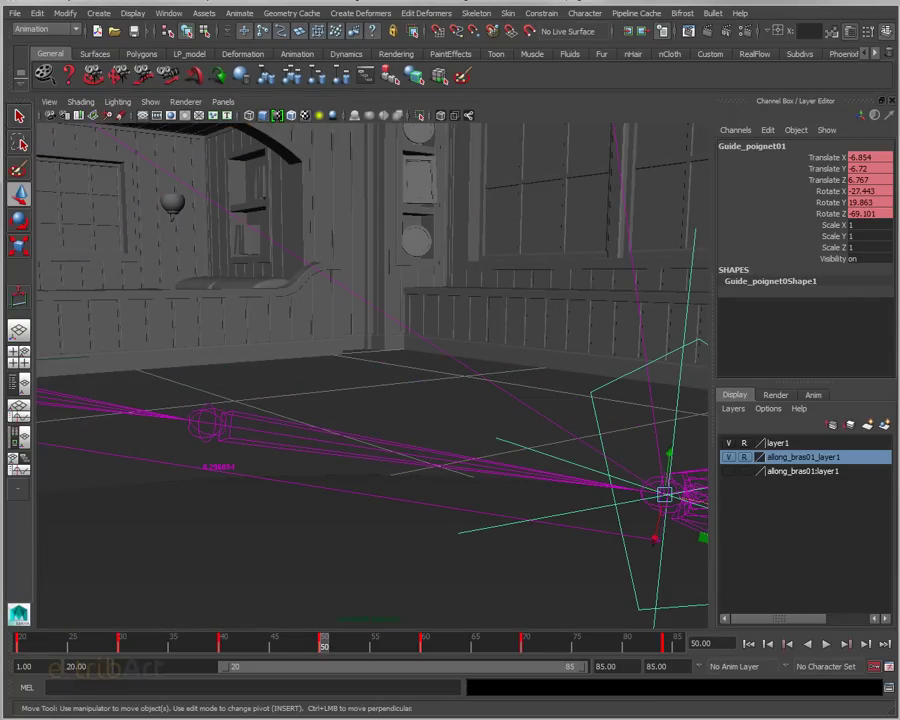
{"action": "left_click", "coordinate": [650, 532]}
{"action": "scroll", "coordinate": [248, 482], "scroll_direction": "down", "scroll_amount": 3}
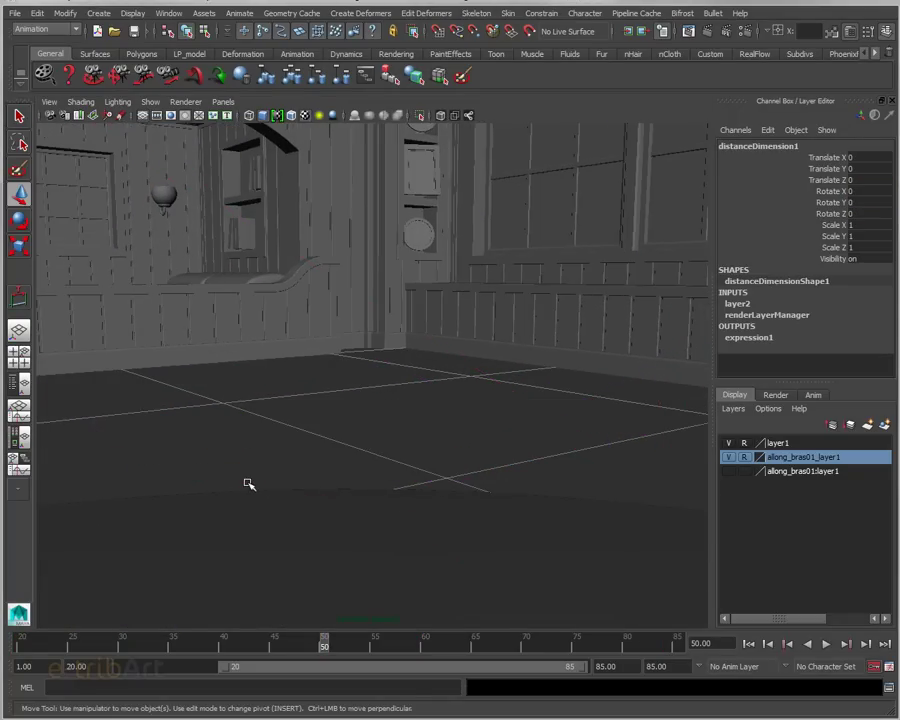
{"action": "scroll", "coordinate": [248, 481], "scroll_direction": "down", "scroll_amount": 3}
{"action": "left_click_drag", "start_coordinate": [248, 481], "coordinate": [310, 486], "text": "alt"}
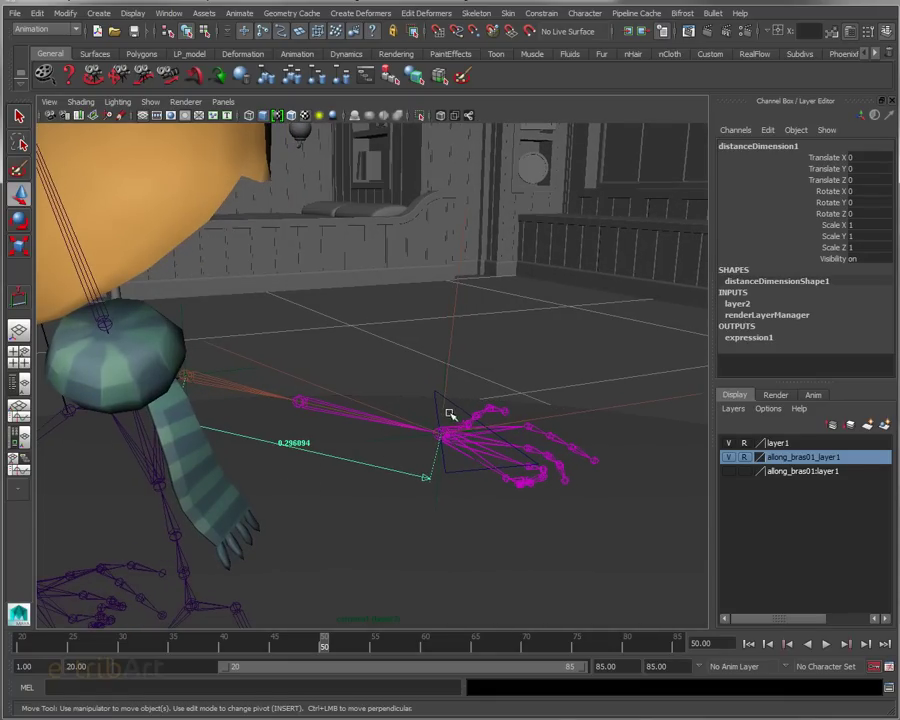
- Drag the Guide_poignet01 wrist guide to several positions to test the forearm stretch
{"action": "left_click", "coordinate": [493, 456]}
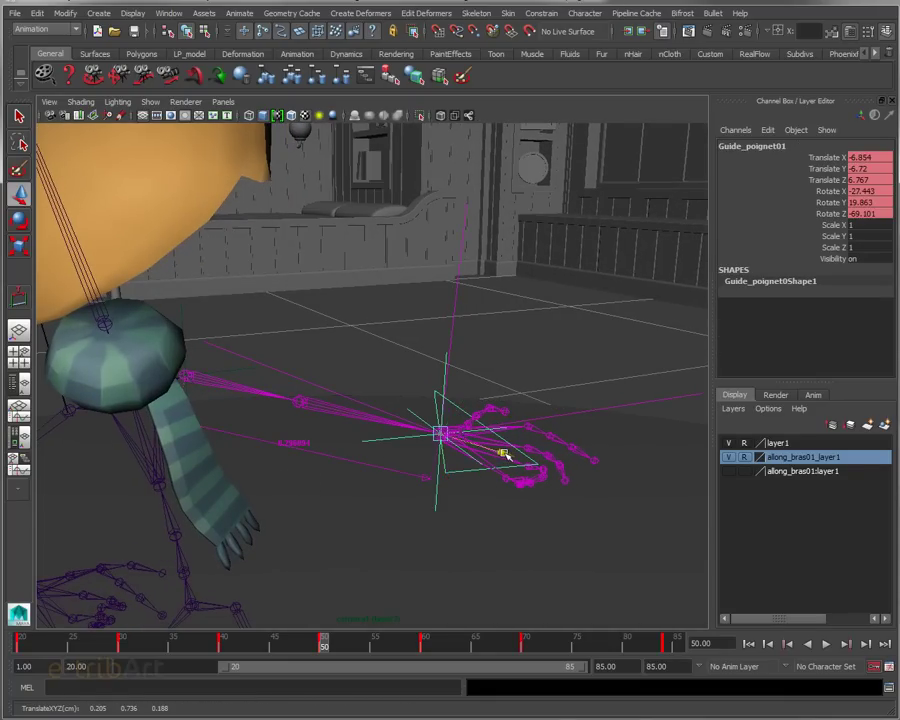
{"action": "mouse_move", "coordinate": [493, 453]}
{"action": "left_mouse_down"}
{"action": "mouse_move", "coordinate": [414, 451]}
{"action": "mouse_move", "coordinate": [424, 457]}
{"action": "mouse_move", "coordinate": [364, 507]}
{"action": "mouse_move", "coordinate": [414, 511]}
{"action": "left_mouse_up"}
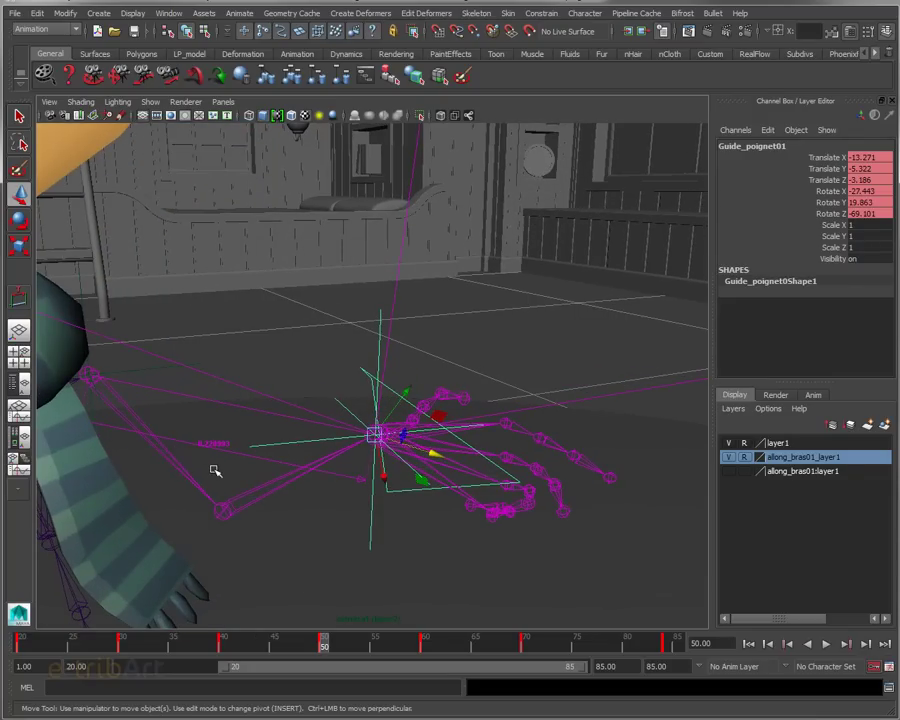
{"action": "mouse_move", "coordinate": [395, 381]}
{"action": "left_mouse_down", "text": "alt"}
{"action": "mouse_move", "coordinate": [358, 478]}
{"action": "mouse_move", "coordinate": [342, 468]}
{"action": "mouse_move", "coordinate": [350, 472]}
{"action": "mouse_move", "coordinate": [301, 482]}
{"action": "mouse_move", "coordinate": [153, 486]}
{"action": "mouse_move", "coordinate": [135, 500]}
{"action": "mouse_move", "coordinate": [148, 498]}
{"action": "left_mouse_up", "text": "alt"}
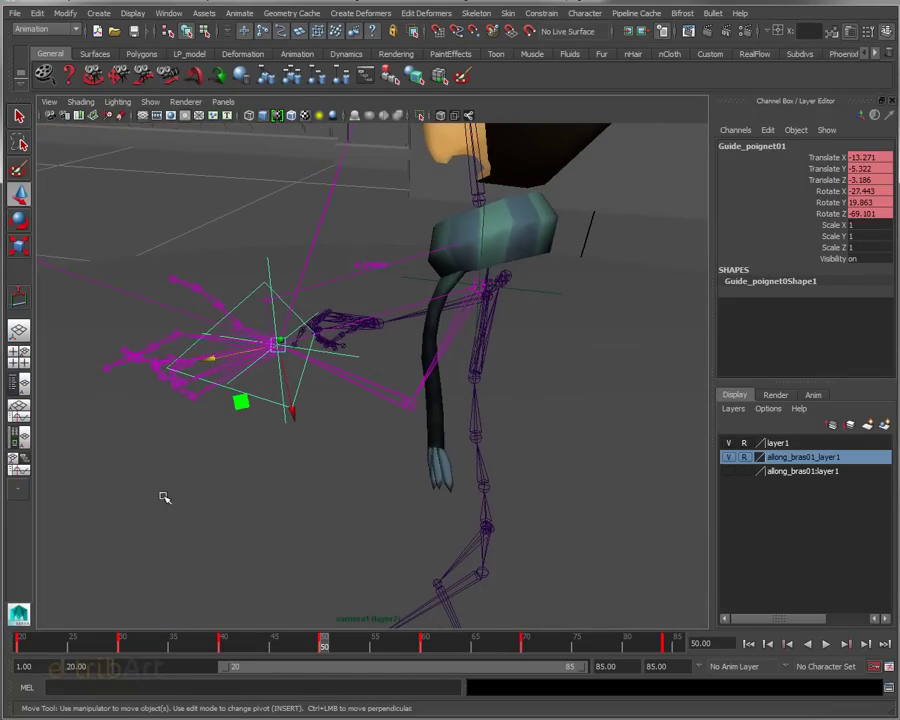
{"action": "mouse_move", "coordinate": [292, 415]}
{"action": "left_mouse_down"}
{"action": "mouse_move", "coordinate": [309, 478]}
{"action": "mouse_move", "coordinate": [361, 562]}
{"action": "mouse_move", "coordinate": [295, 546]}
{"action": "mouse_move", "coordinate": [466, 543]}
{"action": "mouse_move", "coordinate": [450, 568]}
{"action": "mouse_move", "coordinate": [470, 514]}
{"action": "mouse_move", "coordinate": [424, 524]}
{"action": "left_mouse_up"}
{"action": "mouse_move", "coordinate": [424, 524]}
{"action": "right_mouse_down", "text": "alt"}
{"action": "mouse_move", "coordinate": [473, 540]}
{"action": "mouse_move", "coordinate": [488, 570]}
{"action": "right_mouse_up", "text": "alt"}
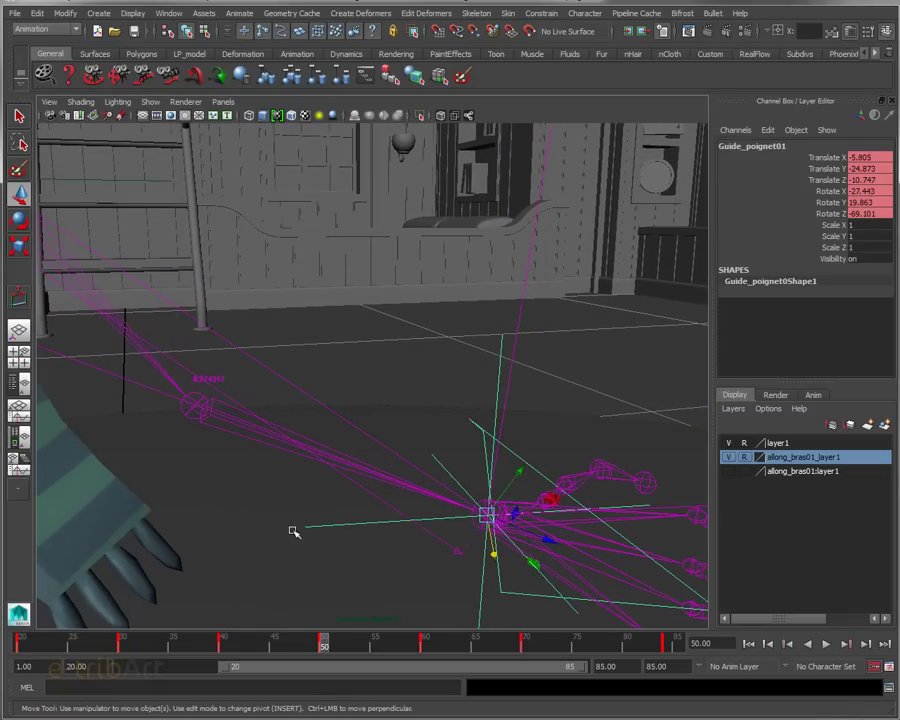
{"action": "mouse_move", "coordinate": [416, 555]}
{"action": "left_mouse_down", "text": "alt"}
{"action": "mouse_move", "coordinate": [226, 552]}
{"action": "mouse_move", "coordinate": [127, 538]}
{"action": "mouse_move", "coordinate": [428, 560]}
{"action": "mouse_move", "coordinate": [406, 556]}
{"action": "left_mouse_up", "text": "alt"}
{"action": "mouse_move", "coordinate": [404, 561]}
{"action": "middle_mouse_down", "text": "alt"}
{"action": "mouse_move", "coordinate": [406, 542]}
{"action": "mouse_move", "coordinate": [494, 496]}
{"action": "middle_mouse_up", "text": "alt"}
{"action": "mouse_move", "coordinate": [505, 428]}
{"action": "left_mouse_down"}
{"action": "mouse_move", "coordinate": [444, 414]}
{"action": "mouse_move", "coordinate": [505, 437]}
{"action": "mouse_move", "coordinate": [478, 441]}
{"action": "mouse_move", "coordinate": [524, 446]}
{"action": "left_mouse_up"}
{"action": "key", "text": "e"}
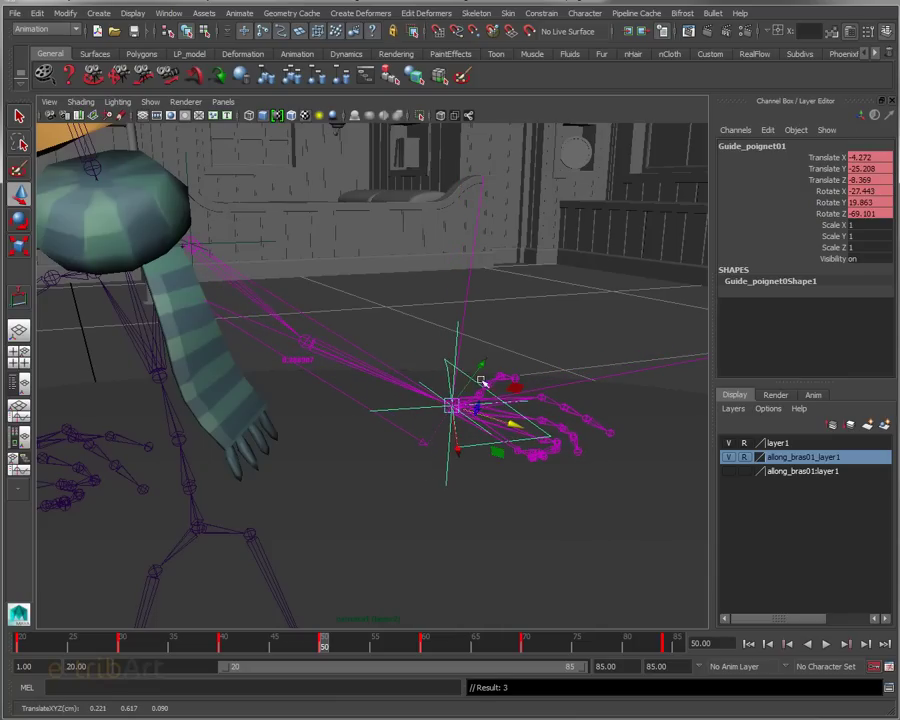
{"action": "left_click_drag", "start_coordinate": [460, 448], "coordinate": [407, 469], "text": "alt"}
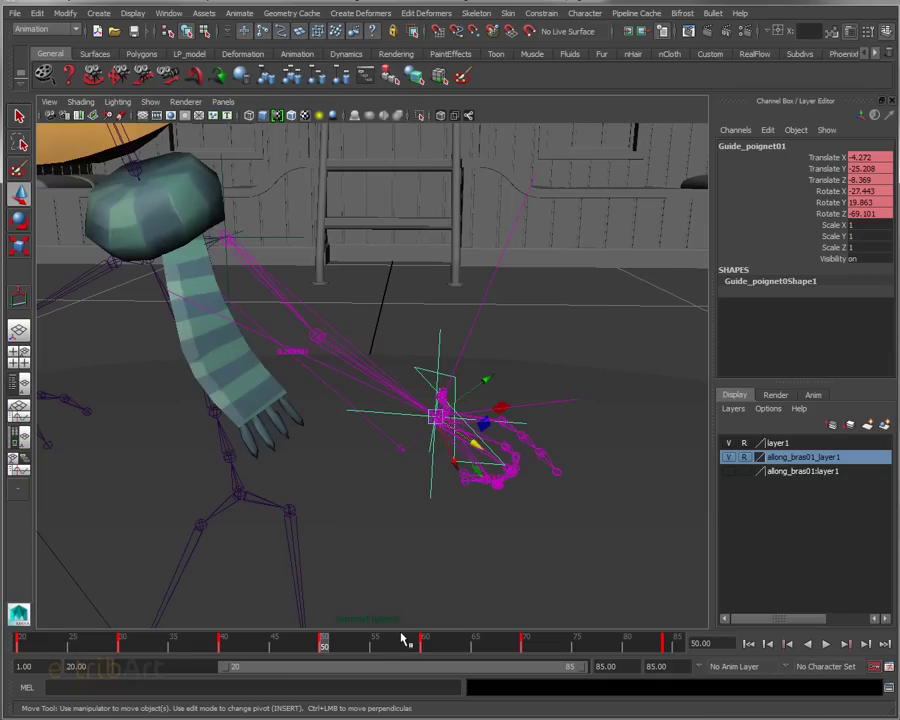
- Undo the test moves and select LeftForeArm to check its Scale X of 1.007
{"action": "key", "text": "ctrl+z"}
{"action": "key", "text": "ctrl+z"}
{"action": "key", "text": "ctrl+z"}
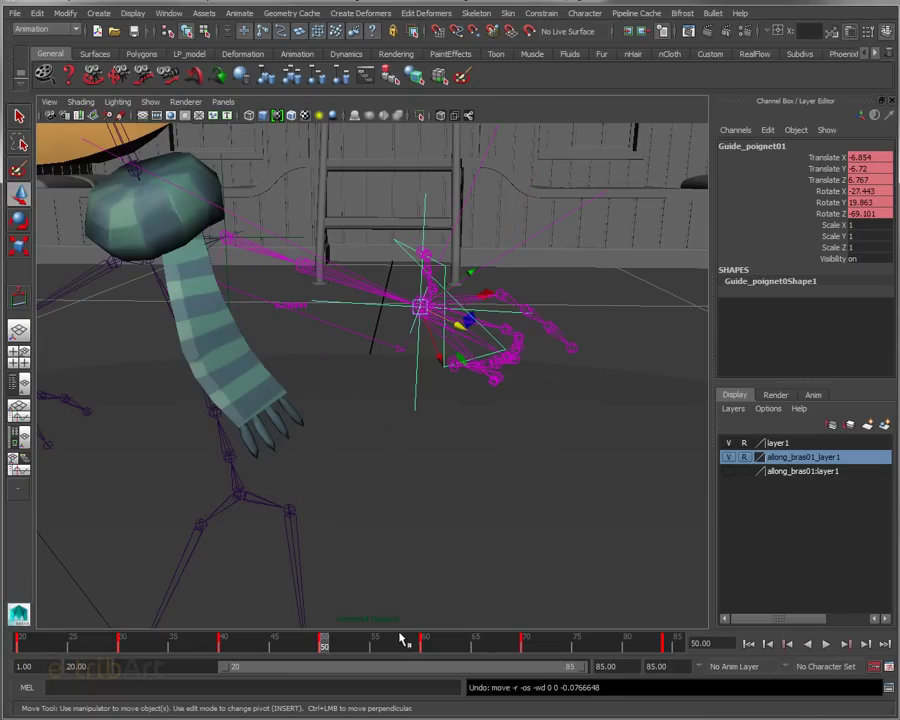
{"action": "mouse_move", "coordinate": [484, 495]}
{"action": "left_mouse_down", "text": "alt"}
{"action": "mouse_move", "coordinate": [516, 460]}
{"action": "mouse_move", "coordinate": [345, 470]}
{"action": "mouse_move", "coordinate": [343, 458]}
{"action": "mouse_move", "coordinate": [318, 505]}
{"action": "mouse_move", "coordinate": [360, 488]}
{"action": "mouse_move", "coordinate": [538, 478]}
{"action": "left_mouse_up", "text": "alt"}
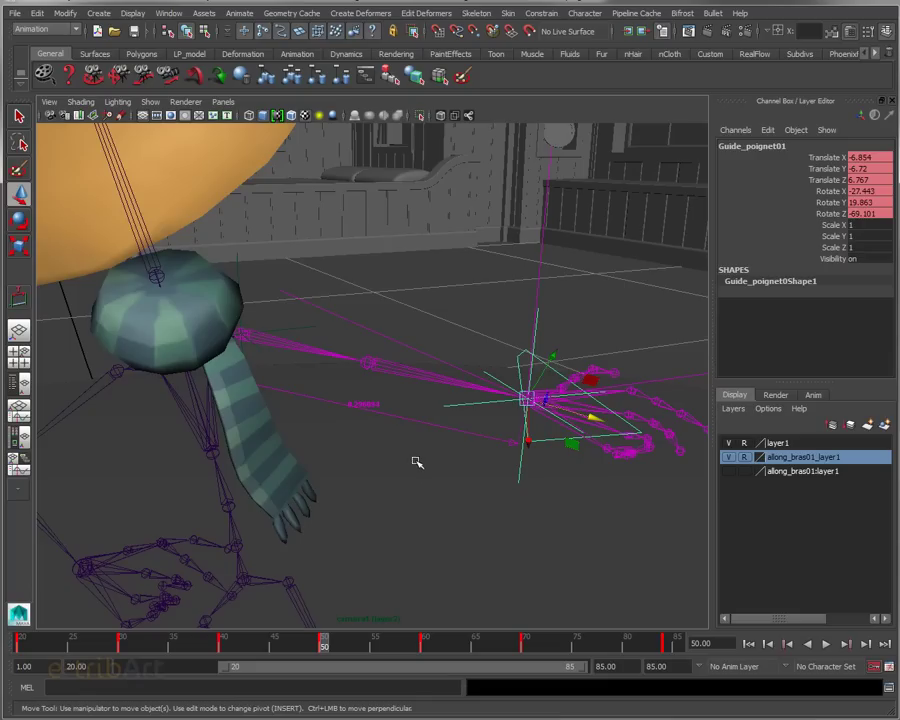
{"action": "mouse_move", "coordinate": [388, 436]}
{"action": "left_mouse_down", "text": "alt"}
{"action": "mouse_move", "coordinate": [372, 438]}
{"action": "mouse_move", "coordinate": [422, 470]}
{"action": "mouse_move", "coordinate": [402, 474]}
{"action": "mouse_move", "coordinate": [361, 372]}
{"action": "left_mouse_up", "text": "alt"}
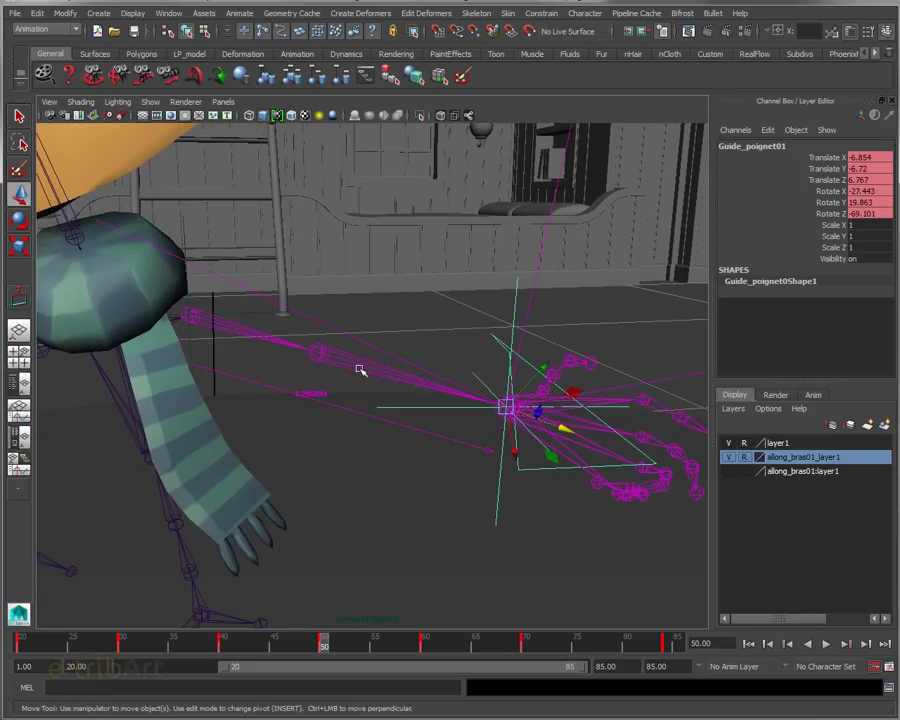
{"action": "left_click", "coordinate": [361, 372]}
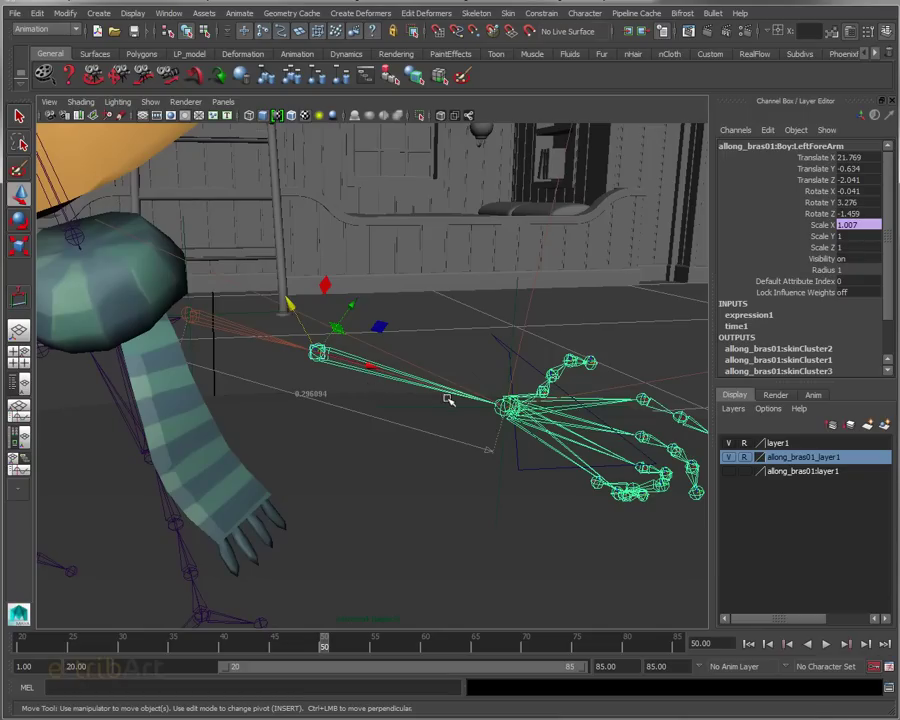
{"action": "mouse_move", "coordinate": [438, 395]}
{"action": "left_mouse_down", "text": "alt"}
{"action": "mouse_move", "coordinate": [434, 416]}
{"action": "mouse_move", "coordinate": [404, 428]}
{"action": "mouse_move", "coordinate": [408, 456]}
{"action": "mouse_move", "coordinate": [411, 414]}
{"action": "mouse_move", "coordinate": [452, 446]}
{"action": "mouse_move", "coordinate": [478, 444]}
{"action": "mouse_move", "coordinate": [398, 388]}
{"action": "left_mouse_up", "text": "alt"}
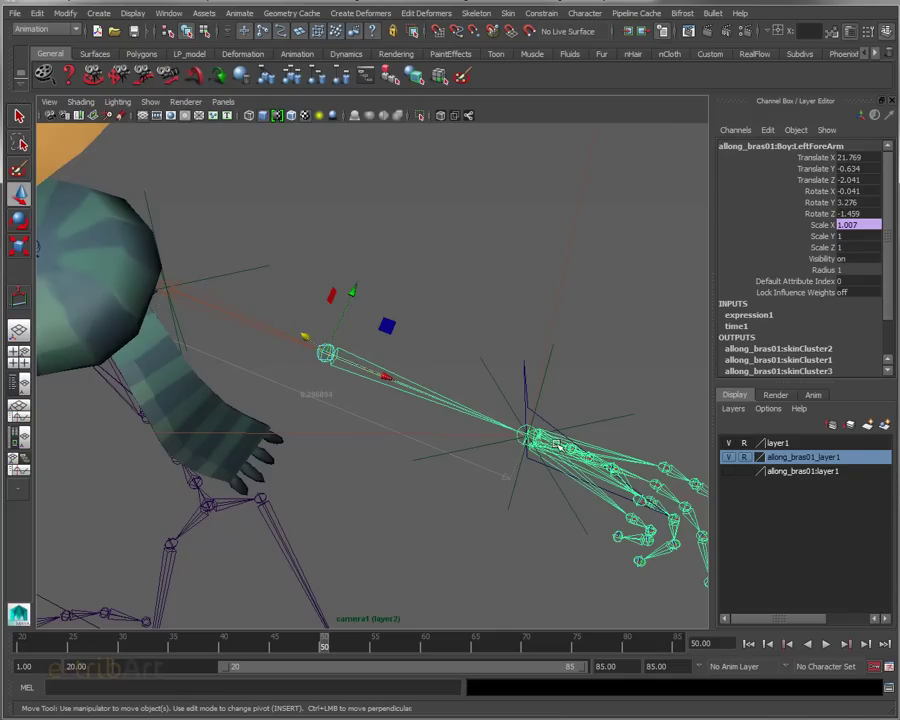
{"action": "left_click_drag", "start_coordinate": [583, 431], "coordinate": [549, 454], "text": "alt"}
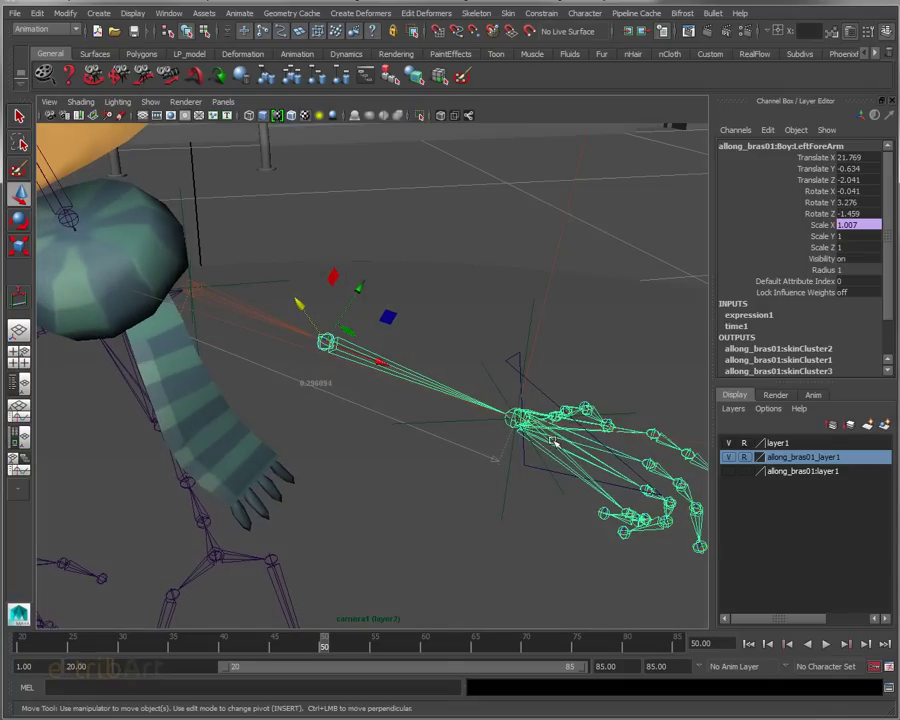
{"action": "right_click_drag", "start_coordinate": [549, 454], "coordinate": [471, 437], "text": "alt"}
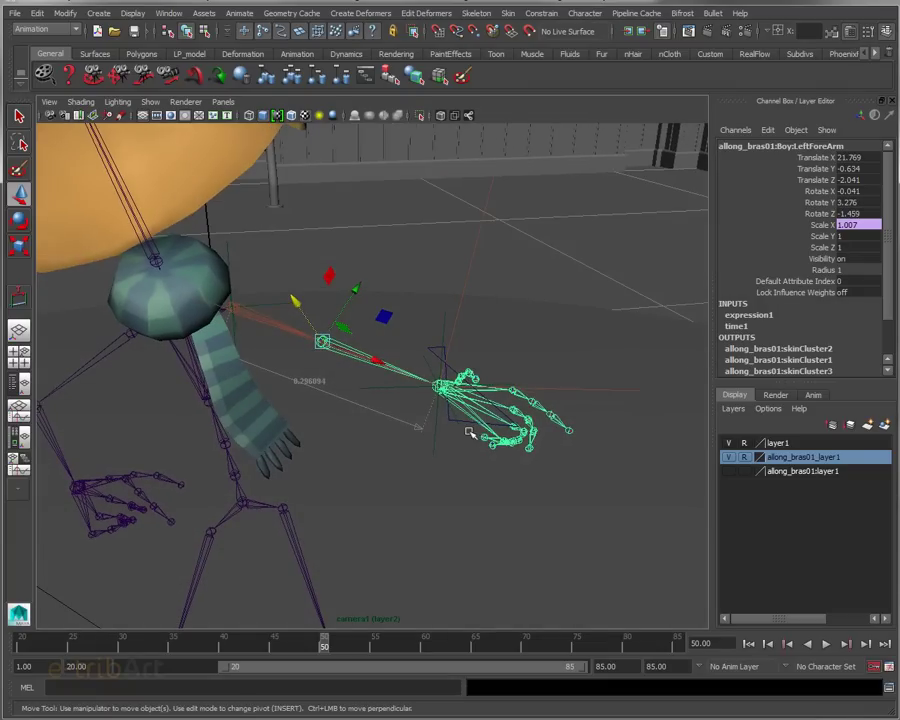
{"action": "middle_click_drag", "start_coordinate": [471, 437], "coordinate": [492, 448], "text": "alt"}
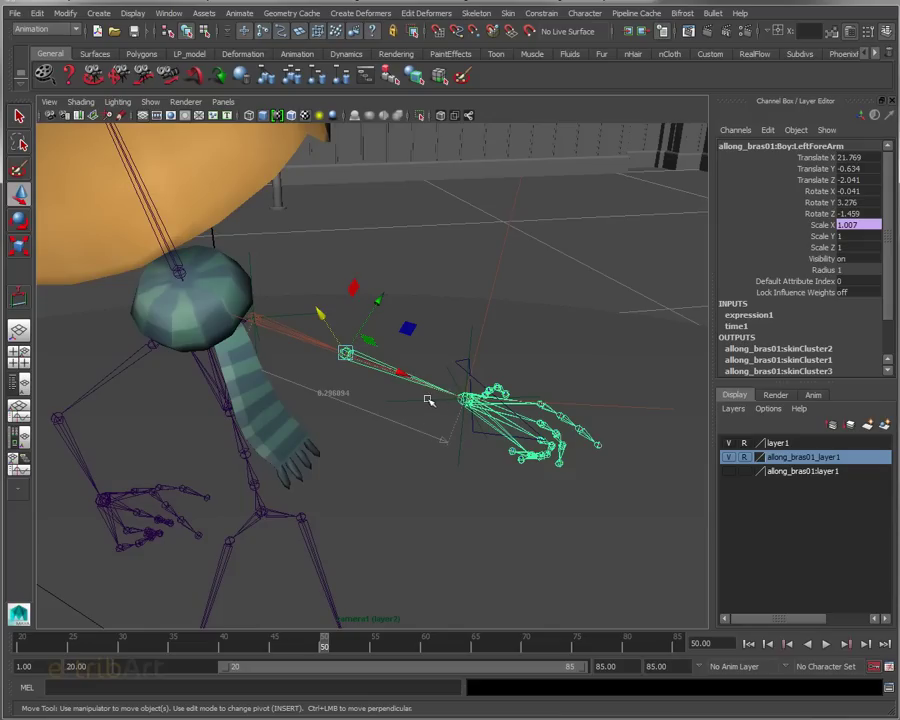
{"action": "mouse_move", "coordinate": [413, 388]}
{"action": "left_mouse_down", "text": "alt"}
{"action": "mouse_move", "coordinate": [410, 374]}
{"action": "mouse_move", "coordinate": [444, 366]}
{"action": "mouse_move", "coordinate": [393, 378]}
{"action": "left_mouse_up", "text": "alt"}
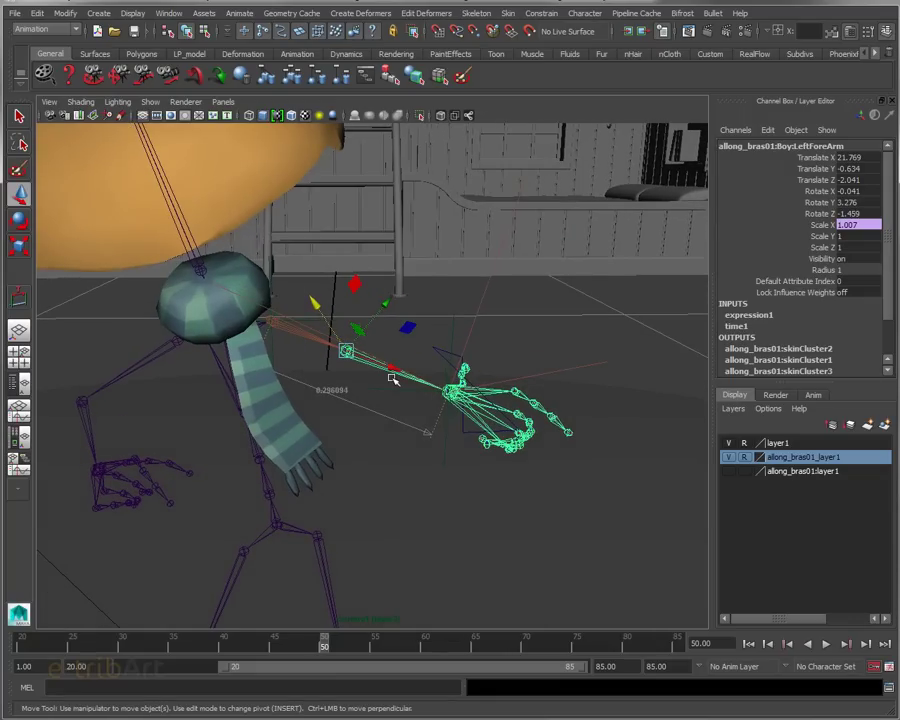
{"action": "mouse_move", "coordinate": [393, 378]}
{"action": "left_mouse_down", "text": "alt"}
{"action": "mouse_move", "coordinate": [398, 362]}
{"action": "mouse_move", "coordinate": [458, 352]}
{"action": "mouse_move", "coordinate": [386, 376]}
{"action": "mouse_move", "coordinate": [371, 392]}
{"action": "mouse_move", "coordinate": [432, 430]}
{"action": "mouse_move", "coordinate": [426, 422]}
{"action": "left_mouse_up", "text": "alt"}
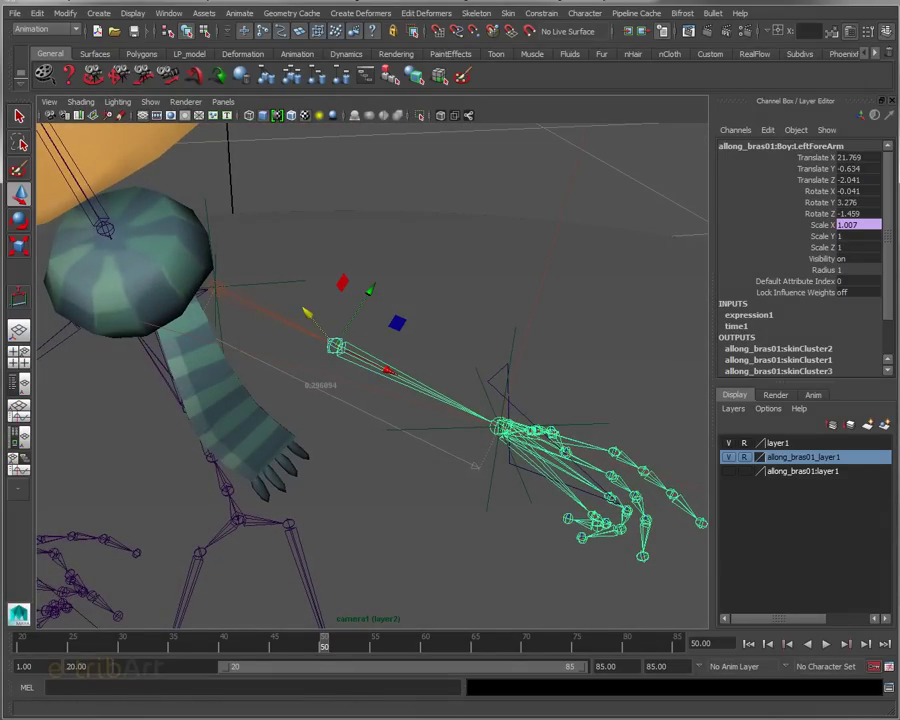
- Open expression1 in an enlarged Expression Editor and review its distanceDimensionShape1.distance condition
{"action": "double_click", "coordinate": [749, 314]}
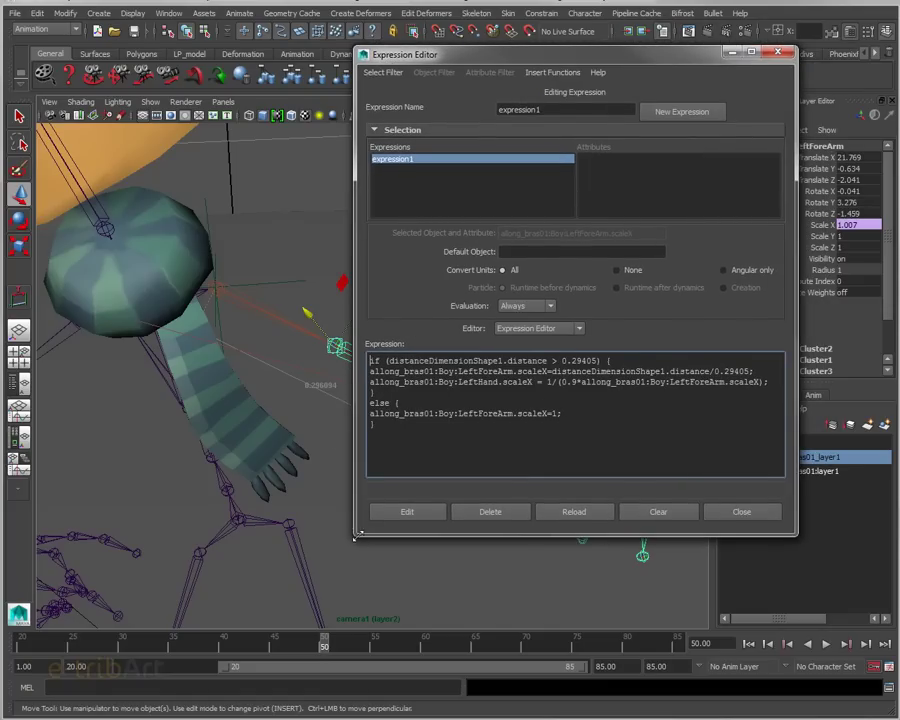
{"action": "left_click_drag", "start_coordinate": [352, 527], "coordinate": [85, 647]}
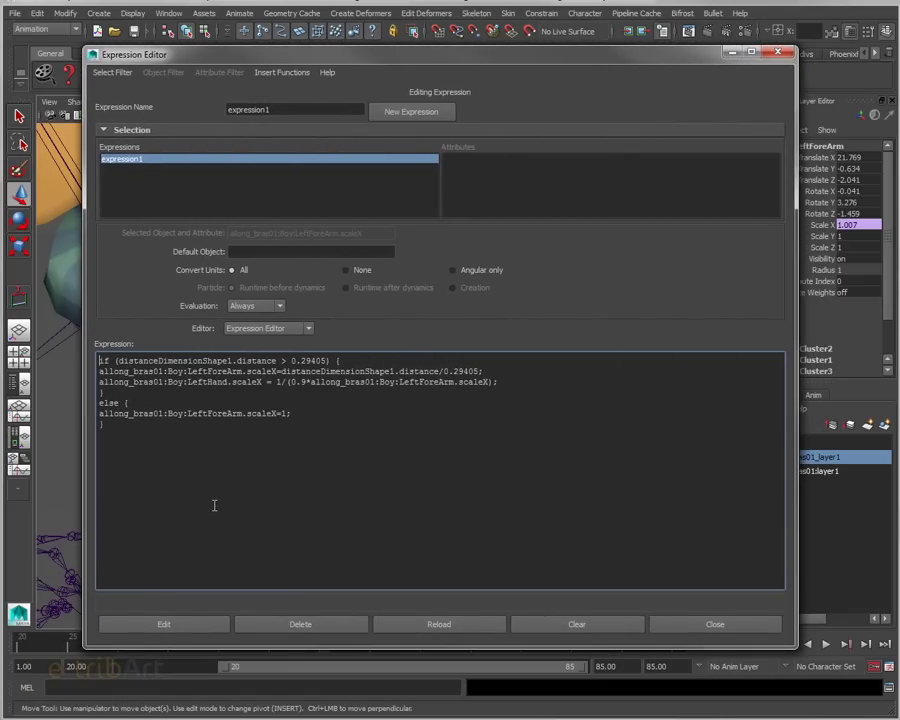
{"action": "scroll", "coordinate": [214, 506], "scroll_direction": "up", "scroll_amount": 3, "text": "ctrl"}
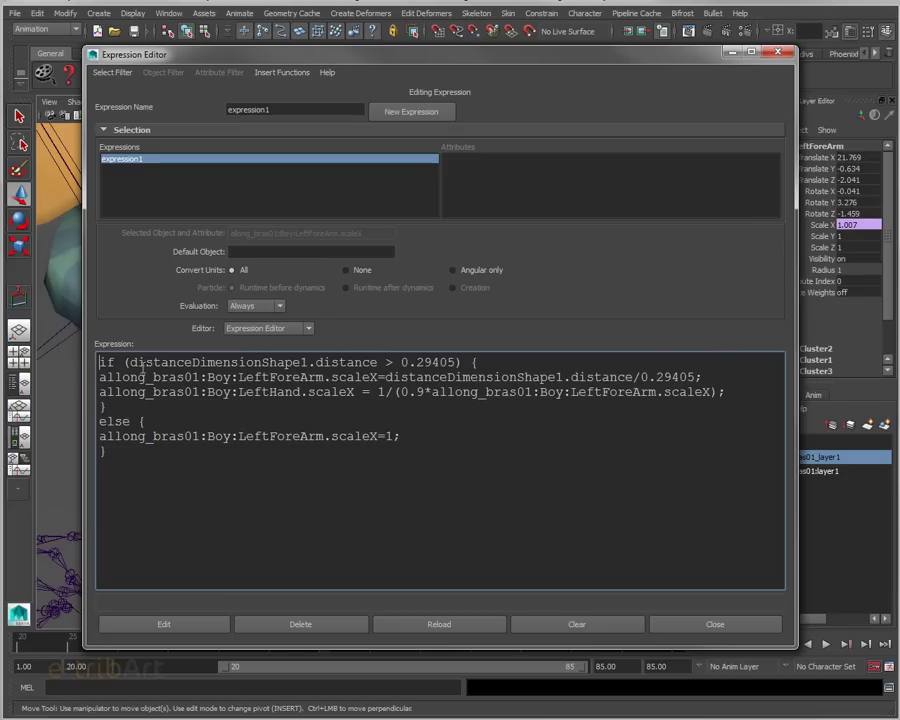
{"action": "mouse_move", "coordinate": [130, 363]}
{"action": "left_mouse_down"}
{"action": "mouse_move", "coordinate": [362, 378]}
{"action": "mouse_move", "coordinate": [386, 363]}
{"action": "left_mouse_up"}
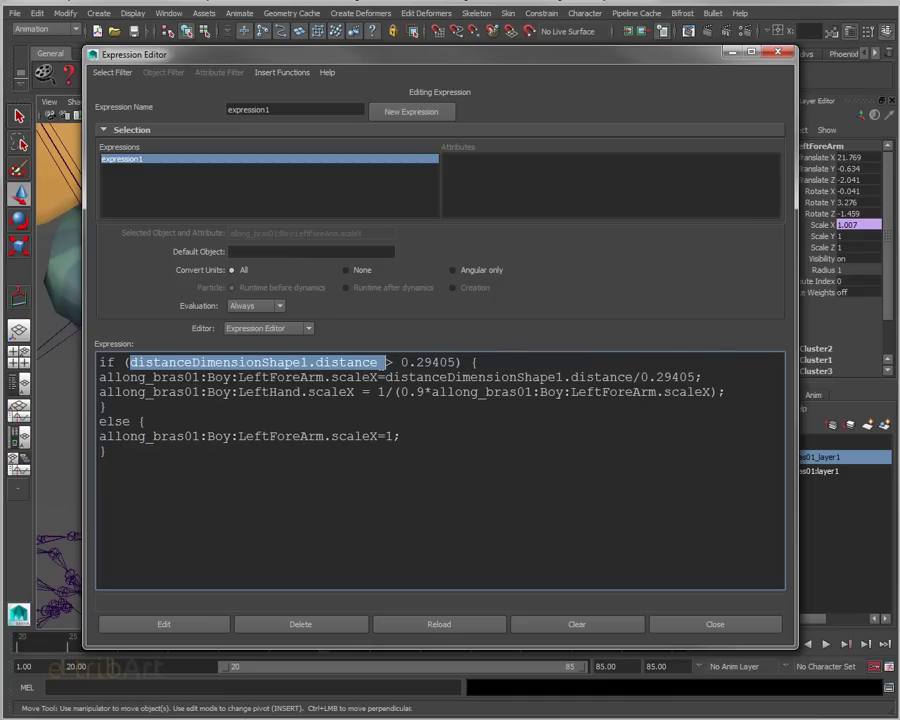
{"action": "left_click_drag", "start_coordinate": [378, 362], "coordinate": [316, 362]}
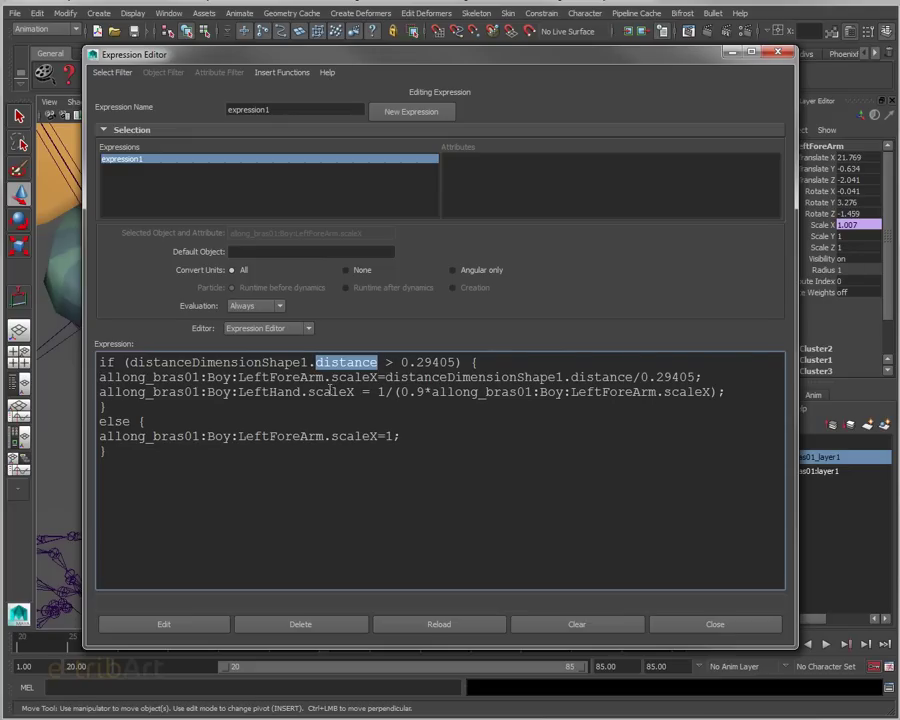
- Review expression1's forearm scaleX reset and stretch formula lines, then move the editor aside
{"action": "left_click_drag", "start_coordinate": [331, 377], "coordinate": [380, 378]}
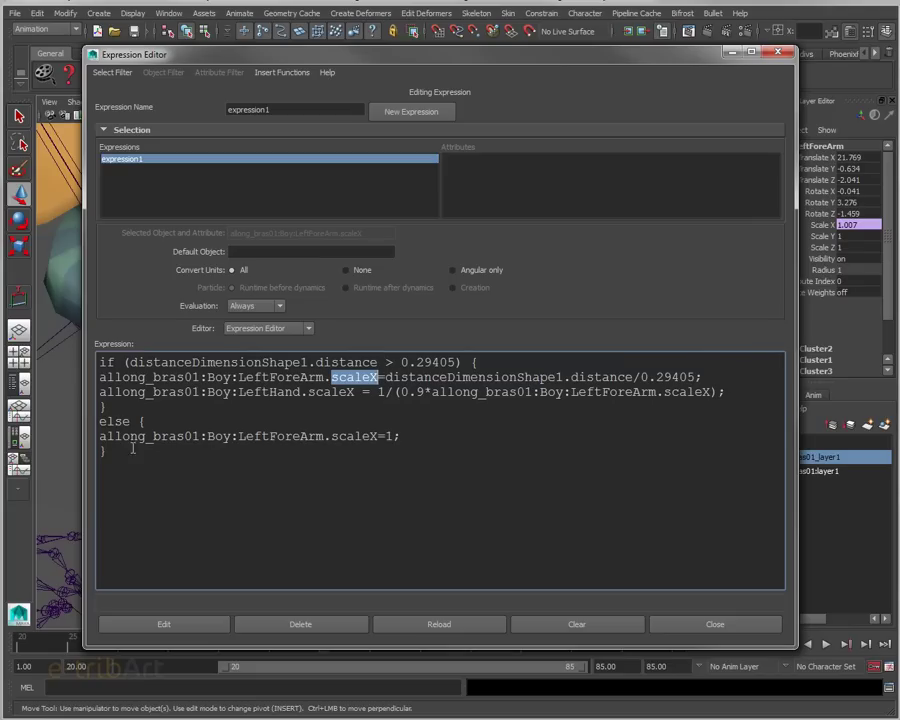
{"action": "left_click_drag", "start_coordinate": [101, 422], "coordinate": [392, 437]}
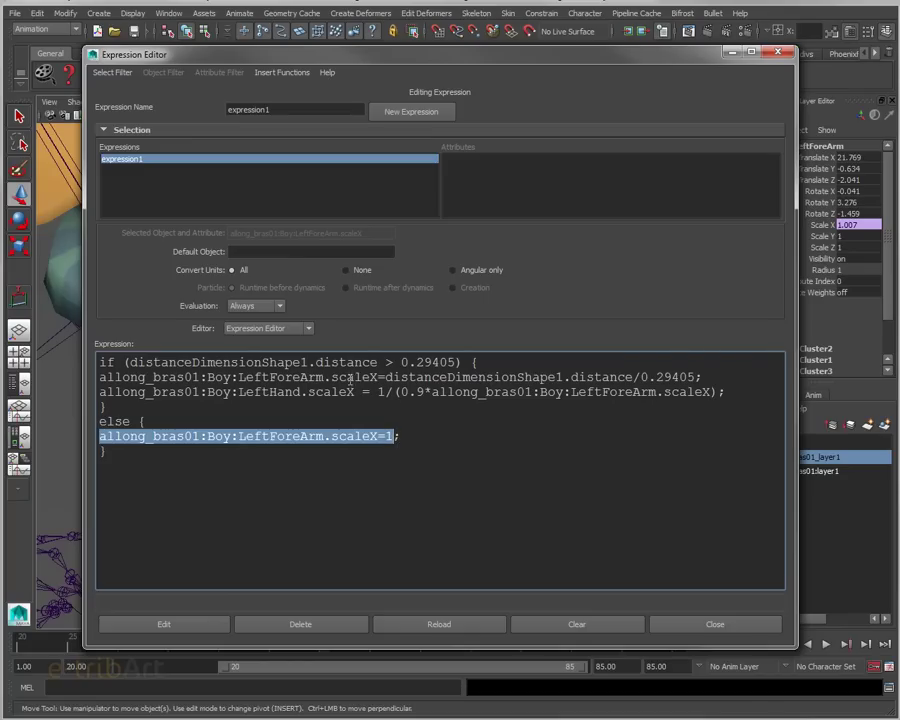
{"action": "left_click_drag", "start_coordinate": [333, 377], "coordinate": [697, 378]}
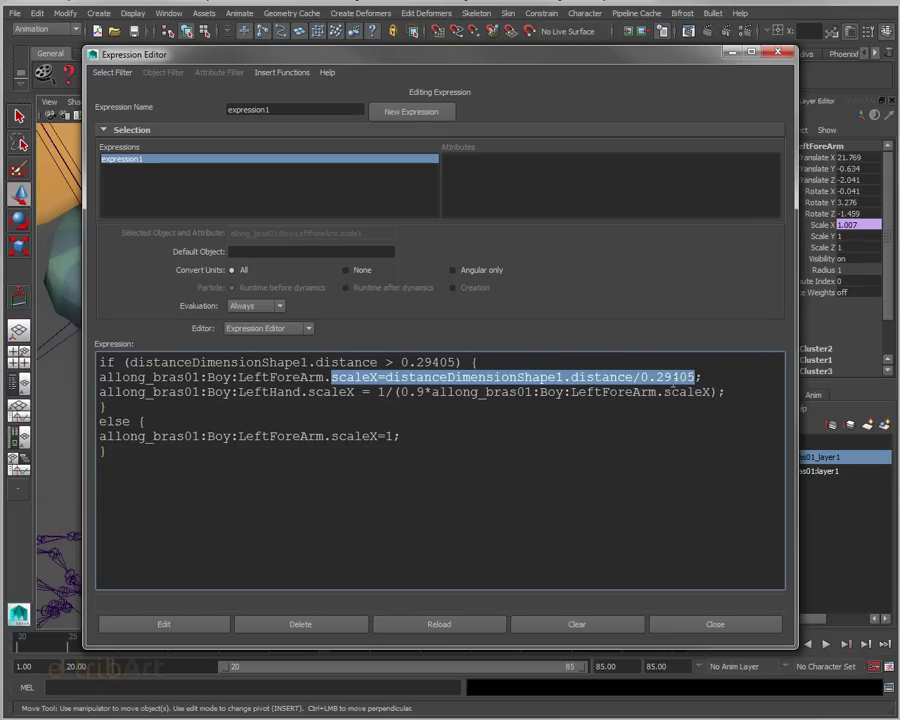
{"action": "left_click_drag", "start_coordinate": [317, 54], "coordinate": [899, 60]}
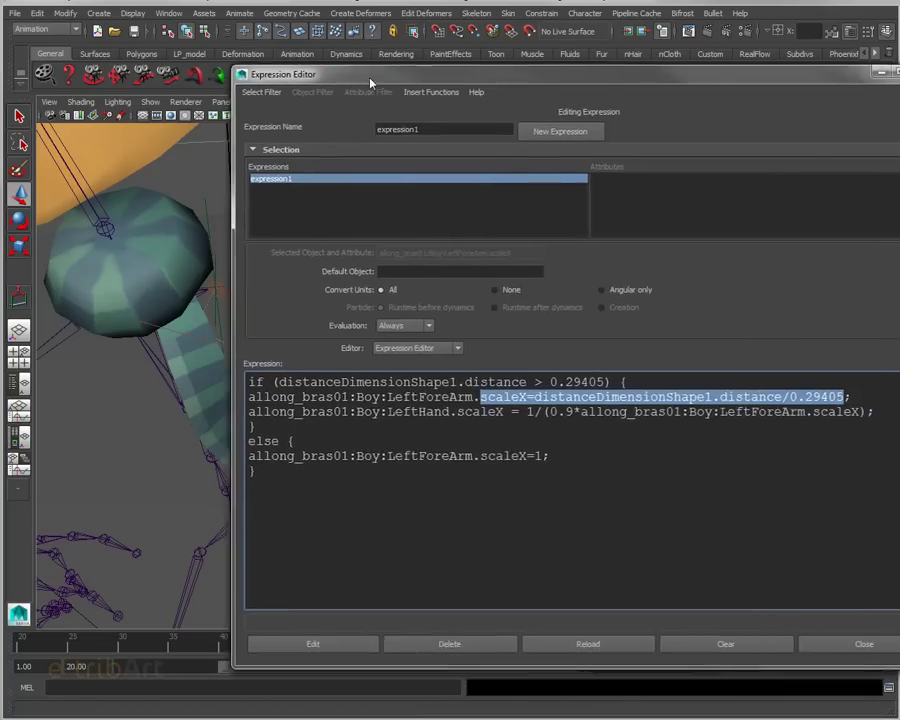
- Comment out the LeftHand scaleX line with // and apply the edited expression
{"action": "left_click_drag", "start_coordinate": [259, 54], "coordinate": [184, 63]}
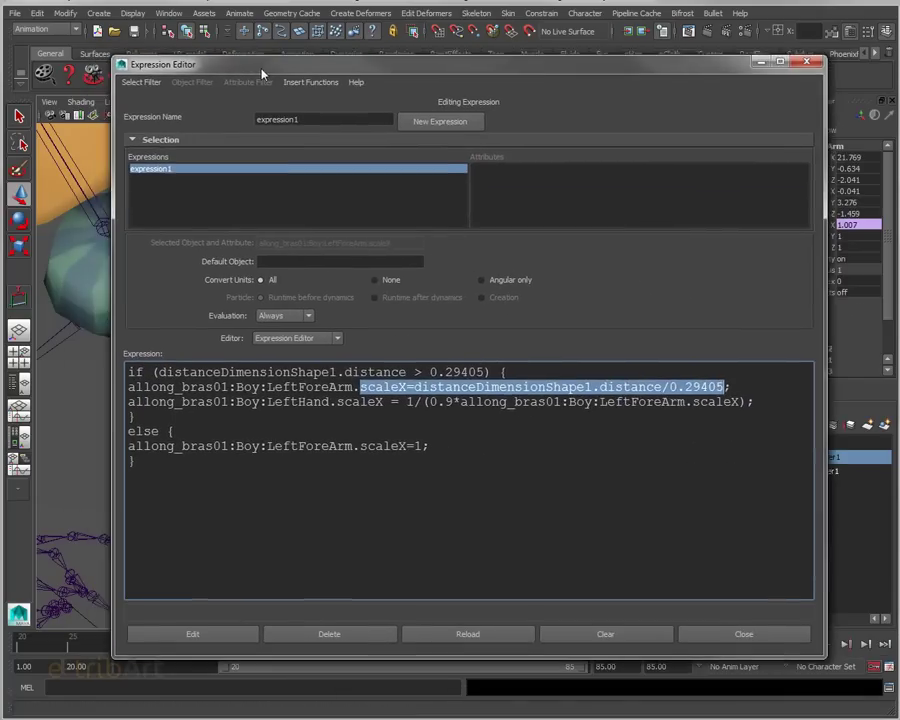
{"action": "left_click_drag", "start_coordinate": [138, 401], "coordinate": [757, 401]}
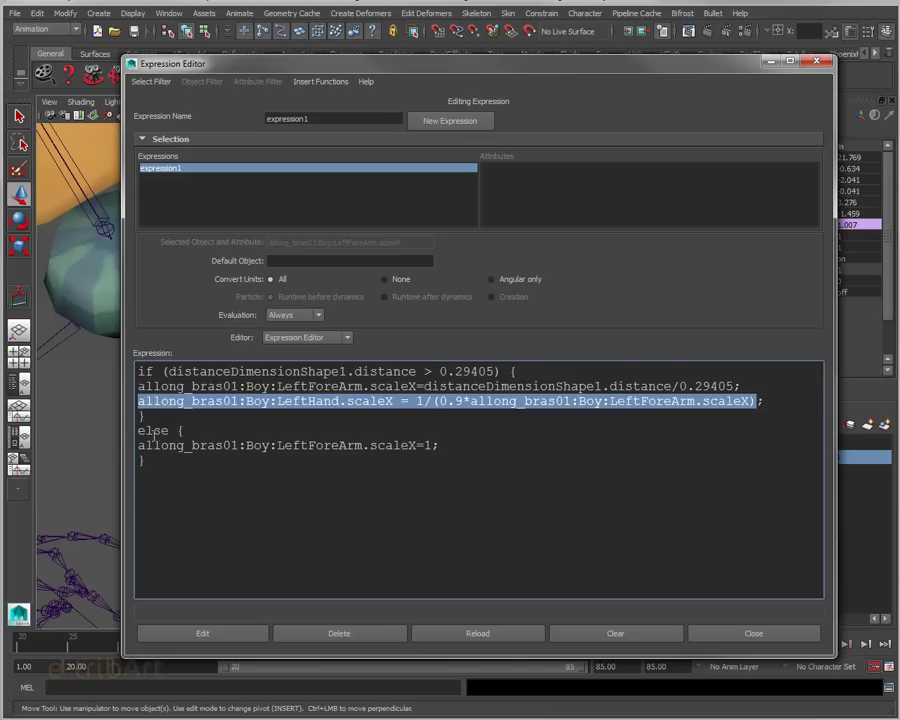
{"action": "left_click", "coordinate": [139, 401]}
{"action": "type", "text": "//"}
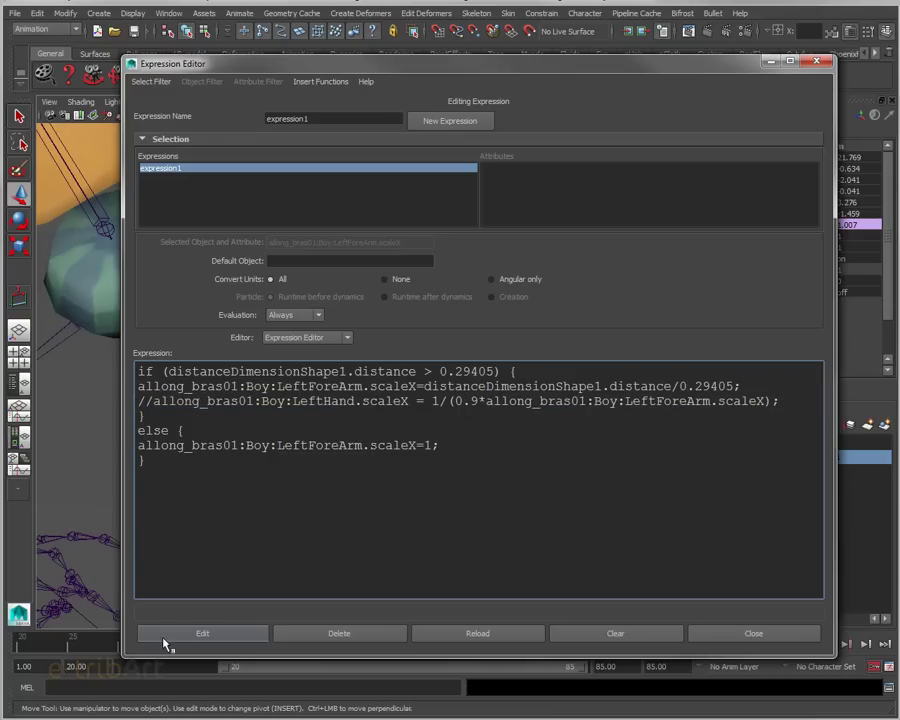
{"action": "left_click", "coordinate": [166, 636]}
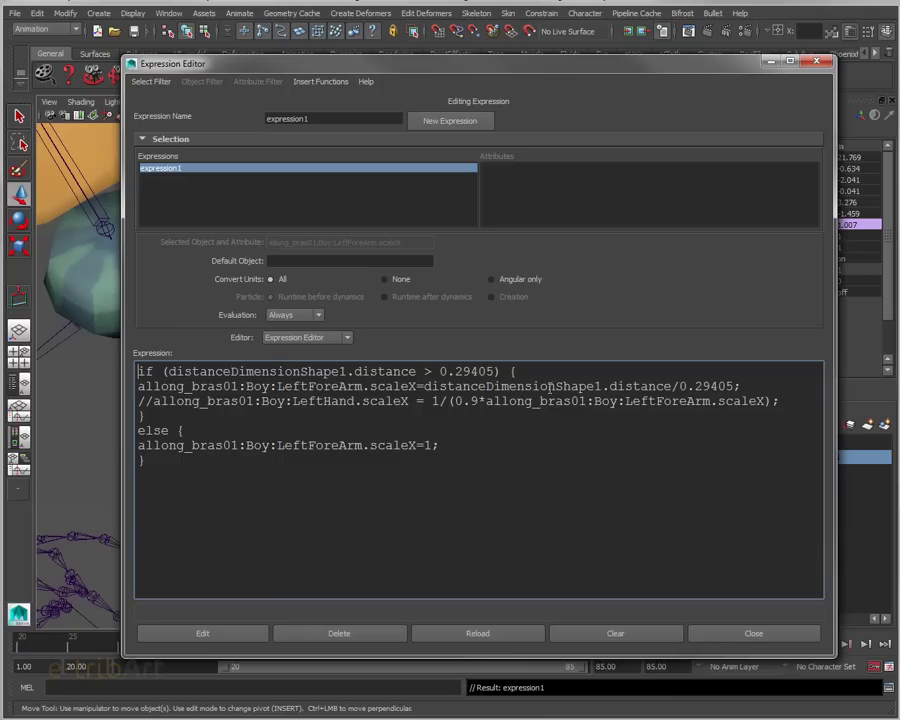
- Review the forearm stretch formula and its else branch resetting scaleX to 1
{"action": "left_click_drag", "start_coordinate": [740, 386], "coordinate": [138, 386]}
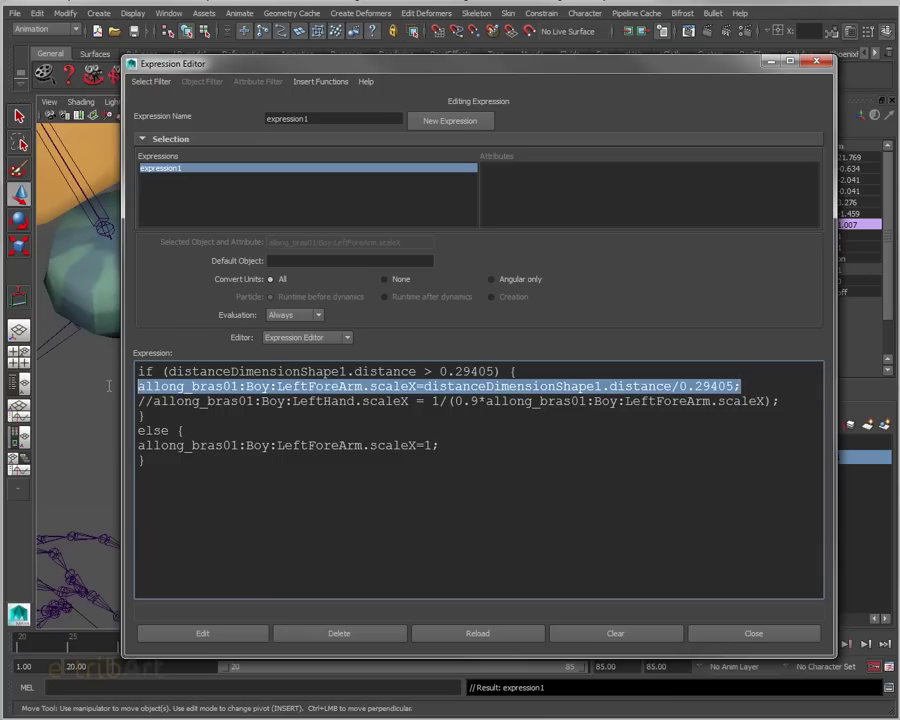
{"action": "left_click", "coordinate": [745, 387]}
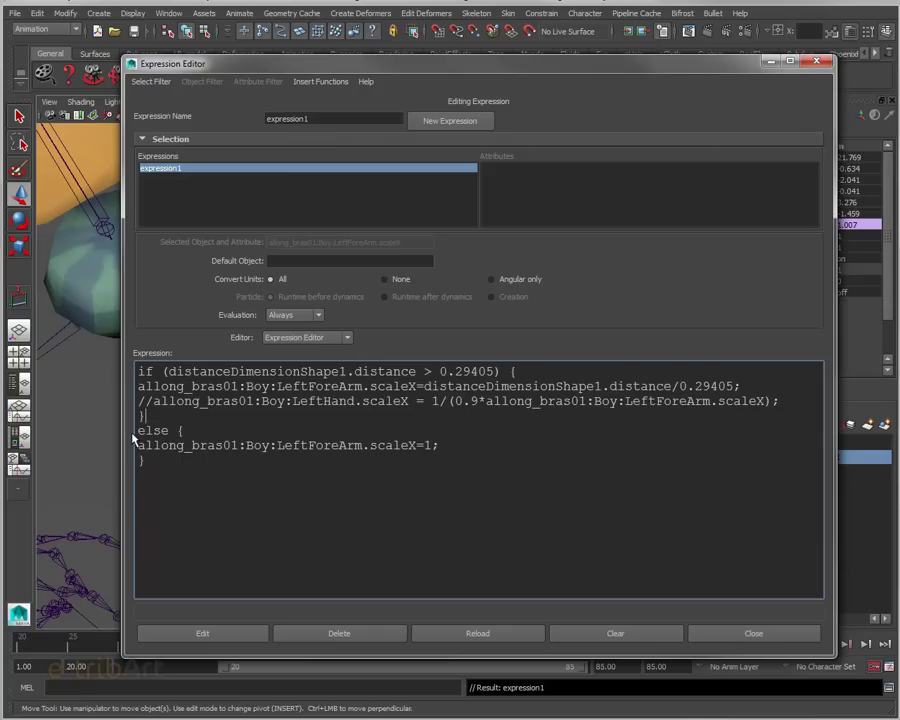
{"action": "left_click_drag", "start_coordinate": [139, 430], "coordinate": [170, 430]}
{"action": "left_click_drag", "start_coordinate": [138, 445], "coordinate": [440, 445]}
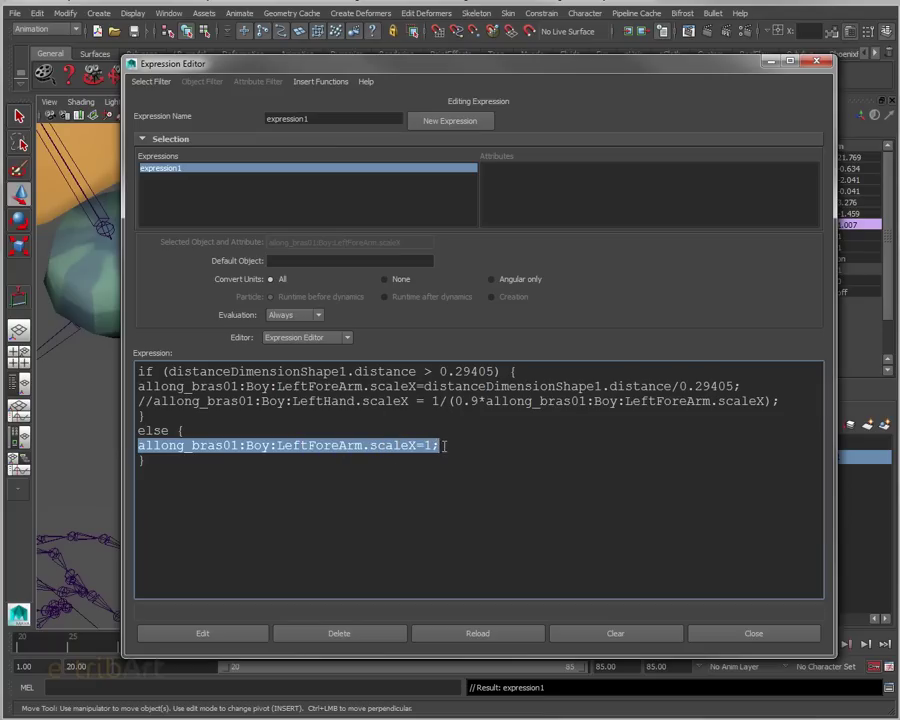
{"action": "left_click", "coordinate": [173, 460]}
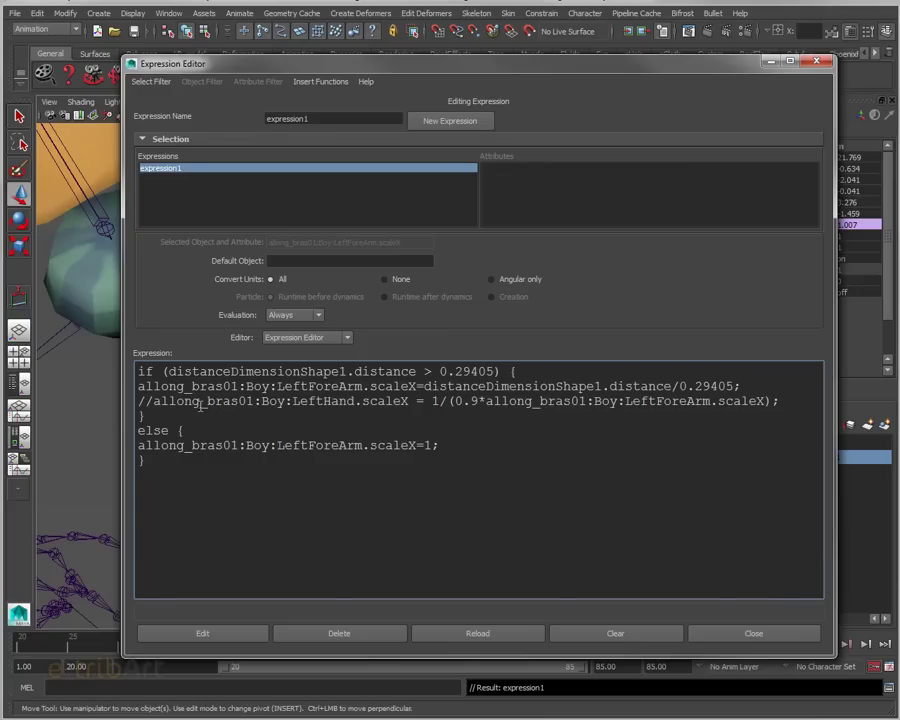
{"action": "mouse_move", "coordinate": [307, 63]}
{"action": "left_mouse_down"}
{"action": "mouse_move", "coordinate": [875, 83]}
{"action": "mouse_move", "coordinate": [345, 30]}
{"action": "left_mouse_up"}
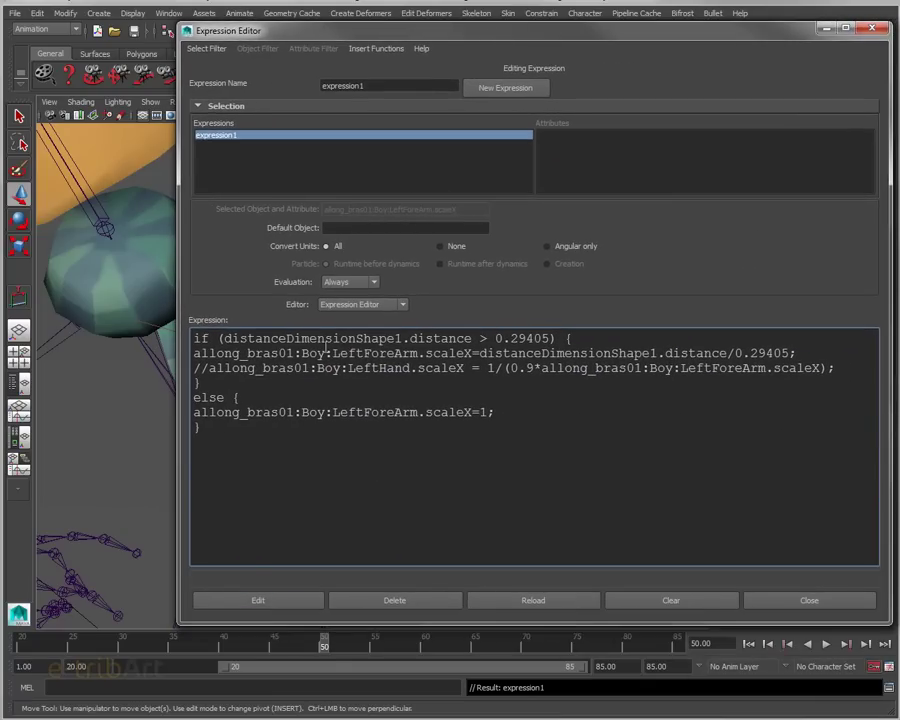
{"action": "left_click", "coordinate": [253, 597]}
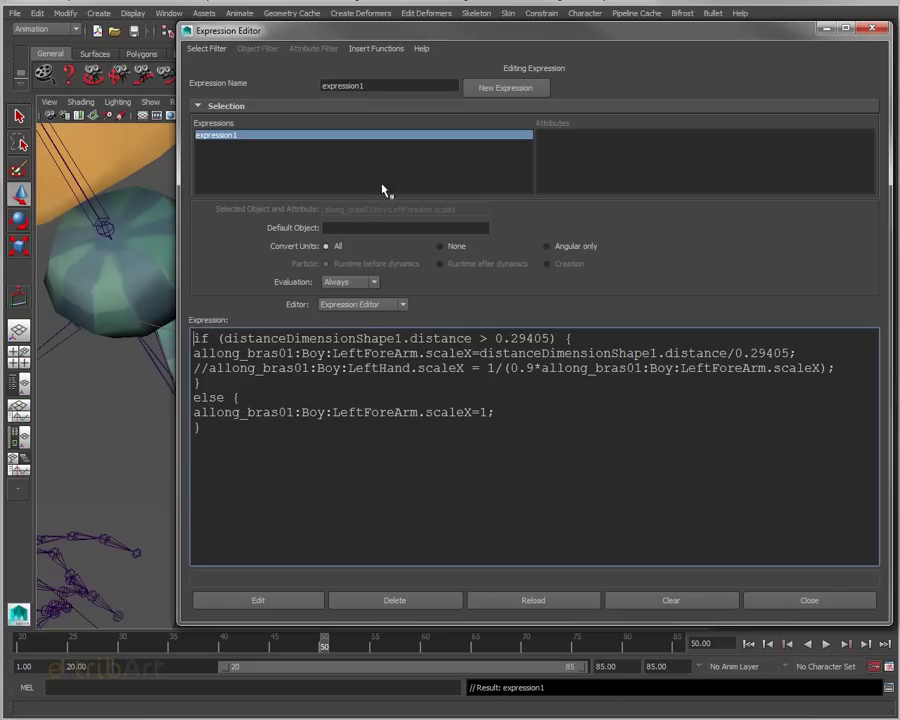
{"action": "left_click_drag", "start_coordinate": [392, 40], "coordinate": [382, 35]}
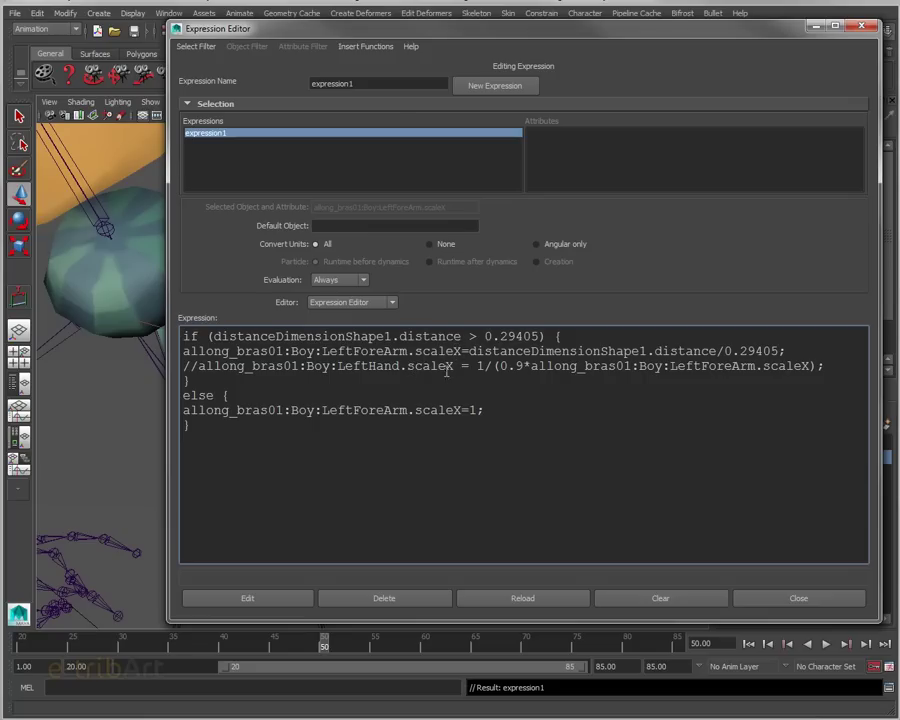
{"action": "left_click", "coordinate": [455, 351]}
- Re-apply expression1, show the mesh layer and select the wrist guide Guide_poignet01
{"action": "left_click", "coordinate": [232, 600]}
{"action": "left_click_drag", "start_coordinate": [325, 28], "coordinate": [735, 100]}
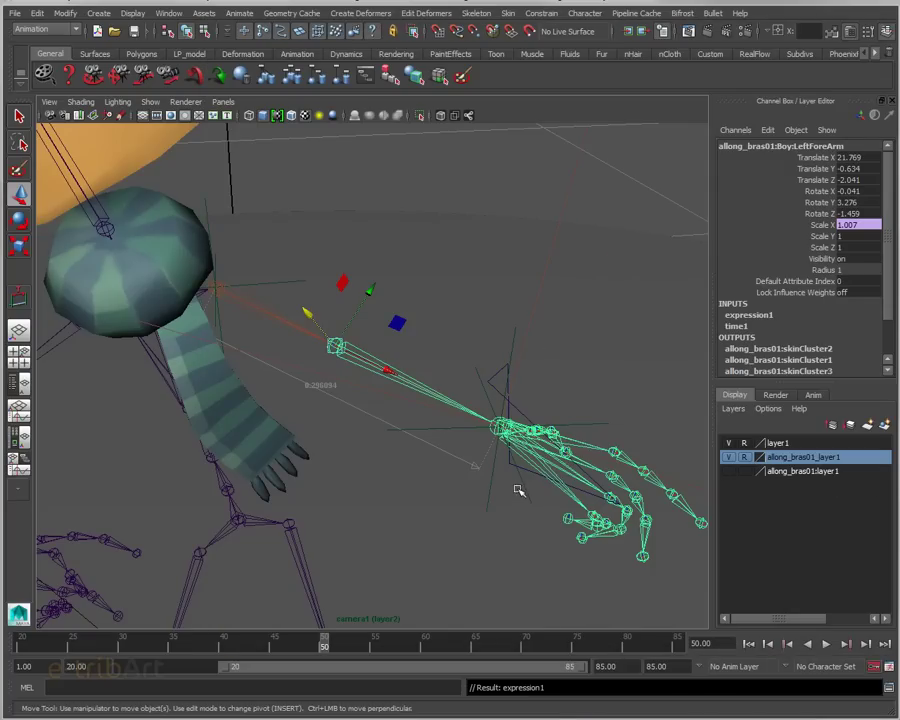
{"action": "left_click", "coordinate": [729, 470]}
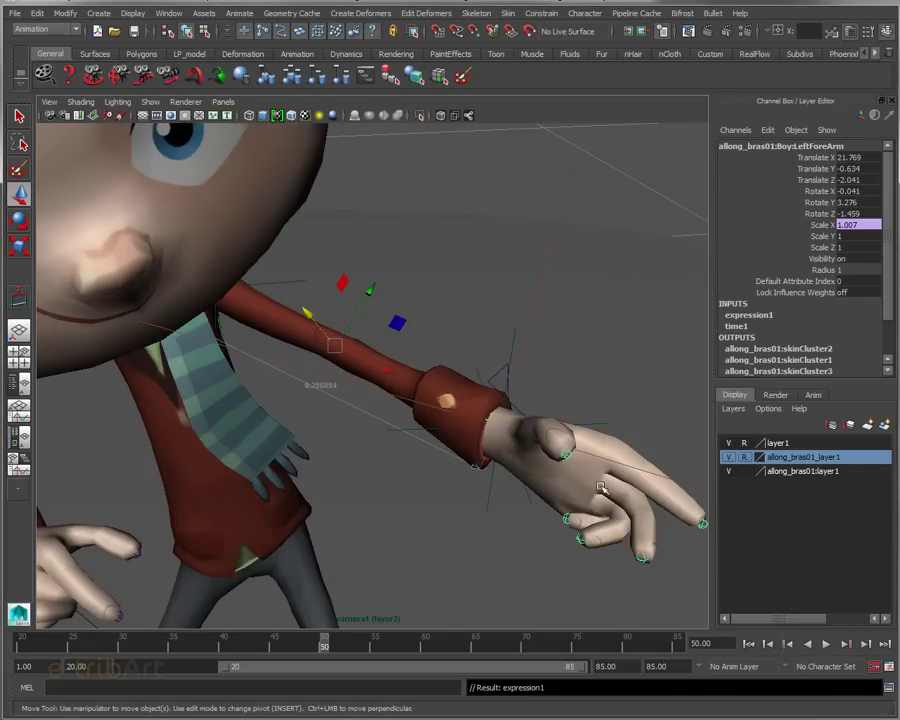
{"action": "left_click", "coordinate": [497, 372]}
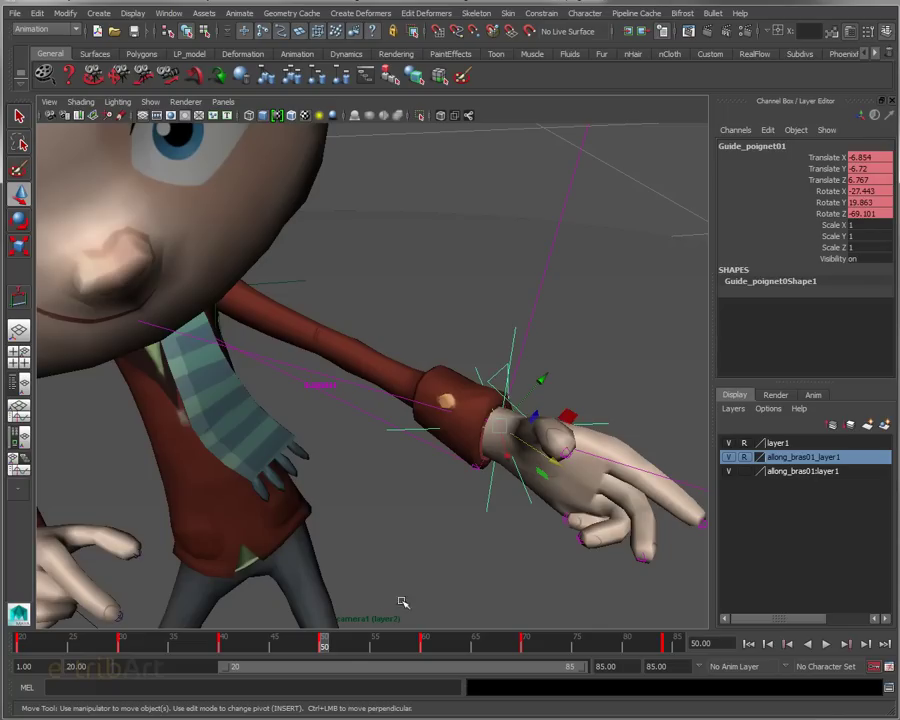
- Go to frame 60 and orbit around the character to inspect the stretched left forearm
{"action": "left_click_drag", "start_coordinate": [326, 648], "coordinate": [428, 654]}
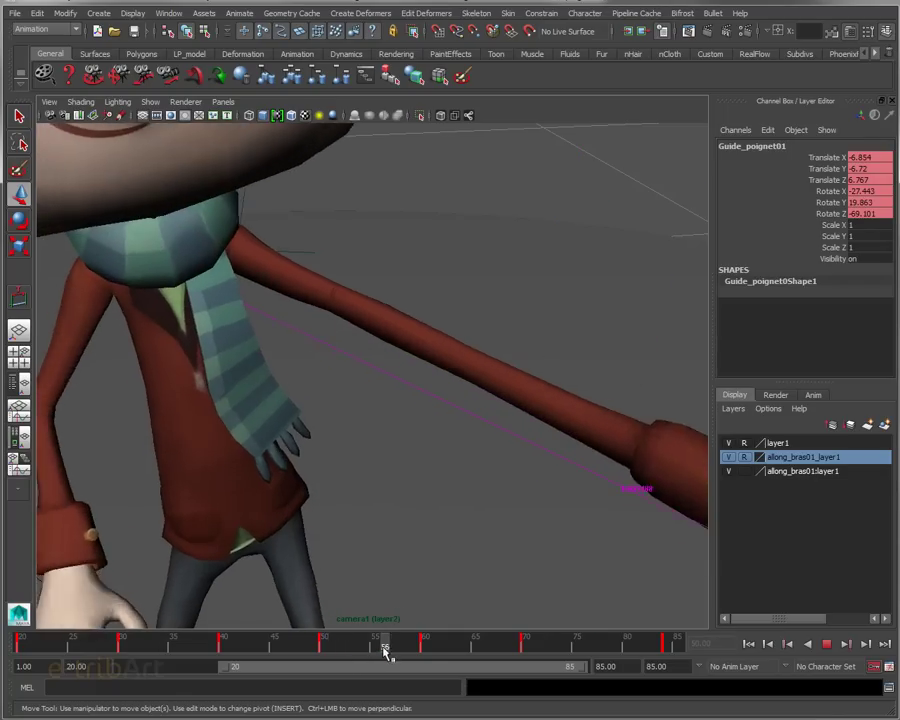
{"action": "right_click_drag", "start_coordinate": [446, 503], "coordinate": [356, 475], "text": "alt"}
{"action": "left_click_drag", "start_coordinate": [356, 475], "coordinate": [293, 434], "text": "alt"}
{"action": "mouse_move", "coordinate": [424, 482]}
{"action": "left_mouse_down", "text": "alt"}
{"action": "mouse_move", "coordinate": [478, 464]}
{"action": "mouse_move", "coordinate": [472, 468]}
{"action": "left_mouse_up", "text": "alt"}
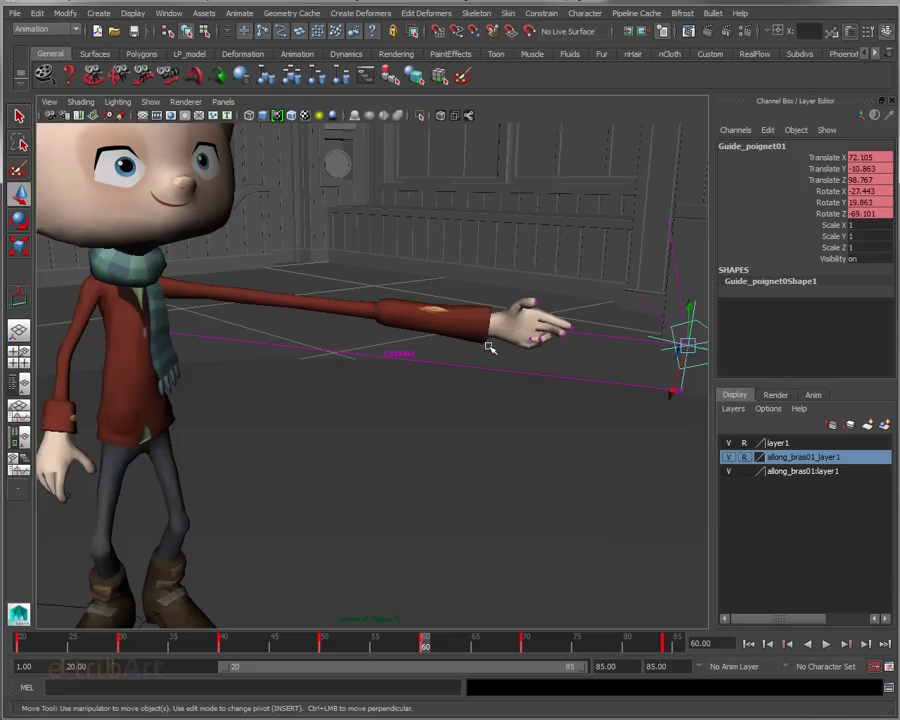
{"action": "mouse_move", "coordinate": [514, 358]}
{"action": "left_mouse_down", "text": "alt"}
{"action": "mouse_move", "coordinate": [450, 348]}
{"action": "mouse_move", "coordinate": [455, 375]}
{"action": "left_mouse_up", "text": "alt"}
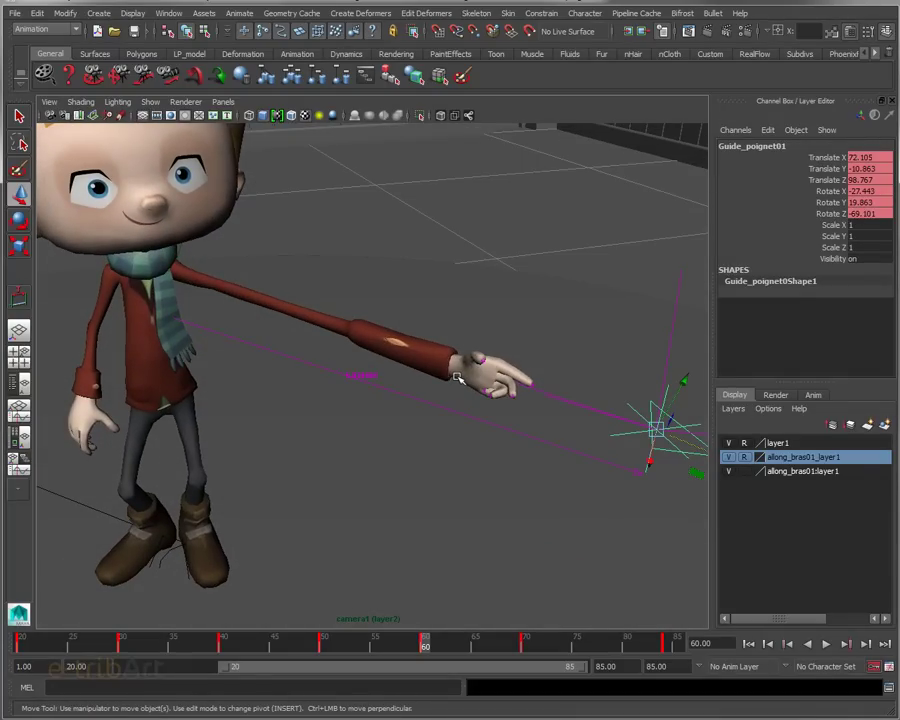
{"action": "left_click_drag", "start_coordinate": [470, 388], "coordinate": [486, 384], "text": "alt"}
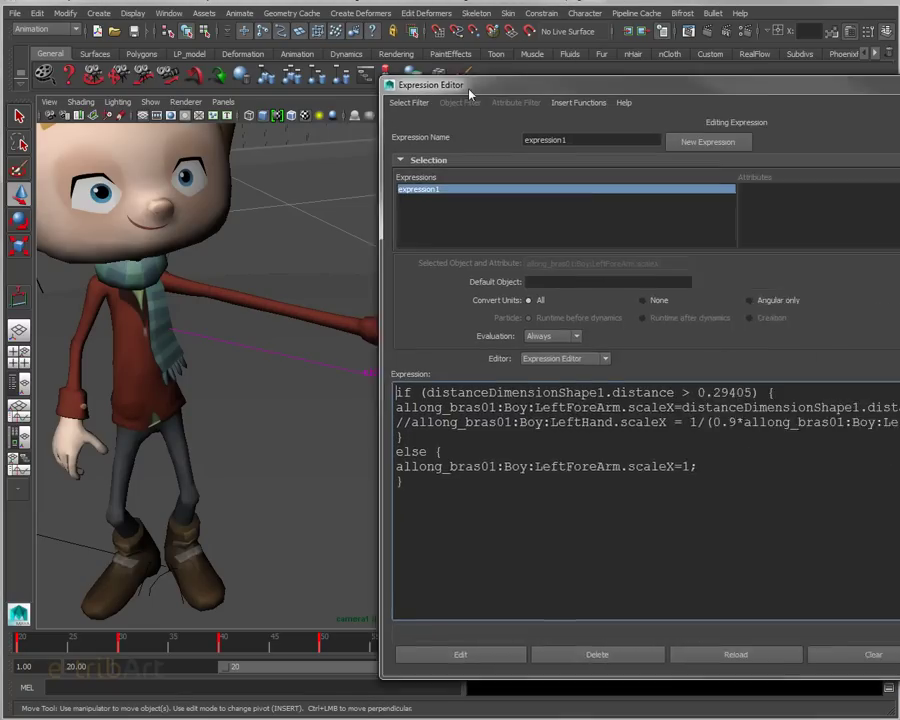
- Uncomment the LeftHand scaleX line and insert '(' after 1/
{"action": "left_click_drag", "start_coordinate": [149, 411], "coordinate": [165, 411]}
{"action": "key", "text": "Delete"}
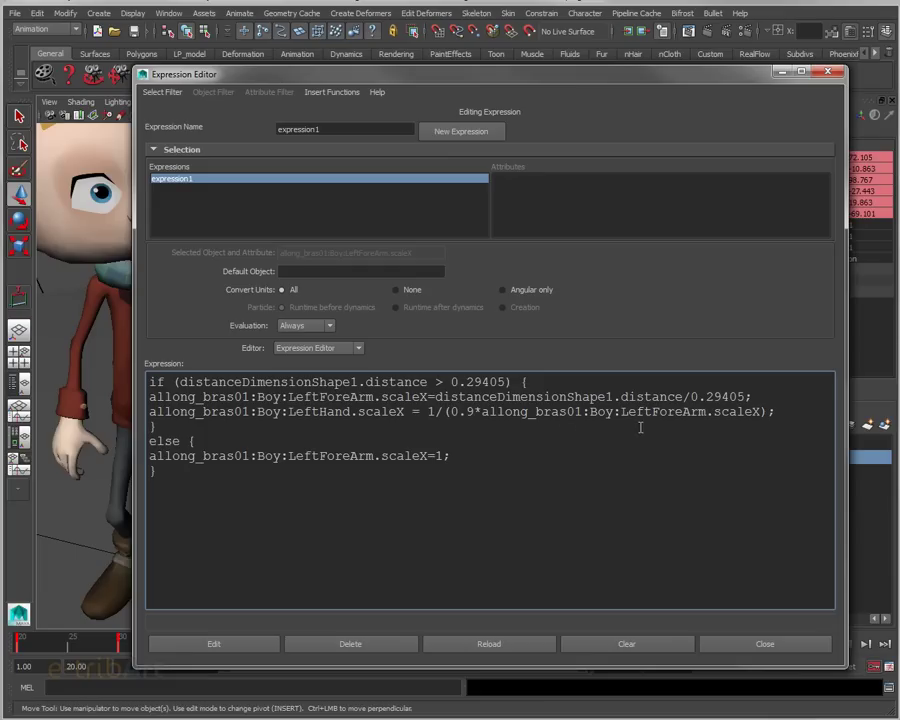
{"action": "left_click", "coordinate": [449, 411]}
{"action": "type", "text": "("}
- Apply the edited expression1 and step back to about frame 50 to test it
{"action": "left_click_drag", "start_coordinate": [501, 83], "coordinate": [899, 110]}
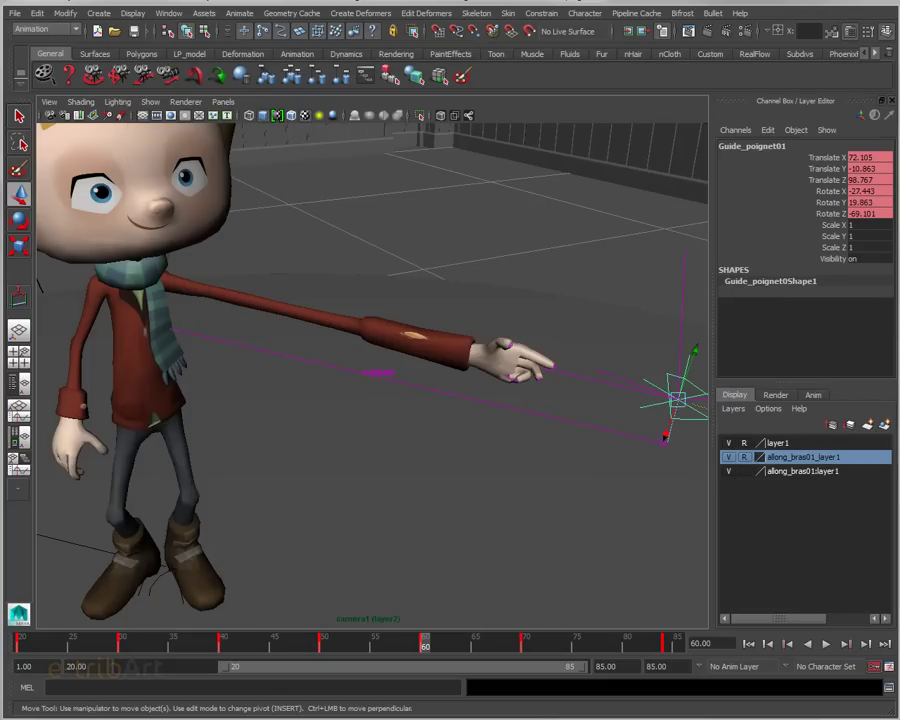
{"action": "left_click_drag", "start_coordinate": [899, 27], "coordinate": [361, 20]}
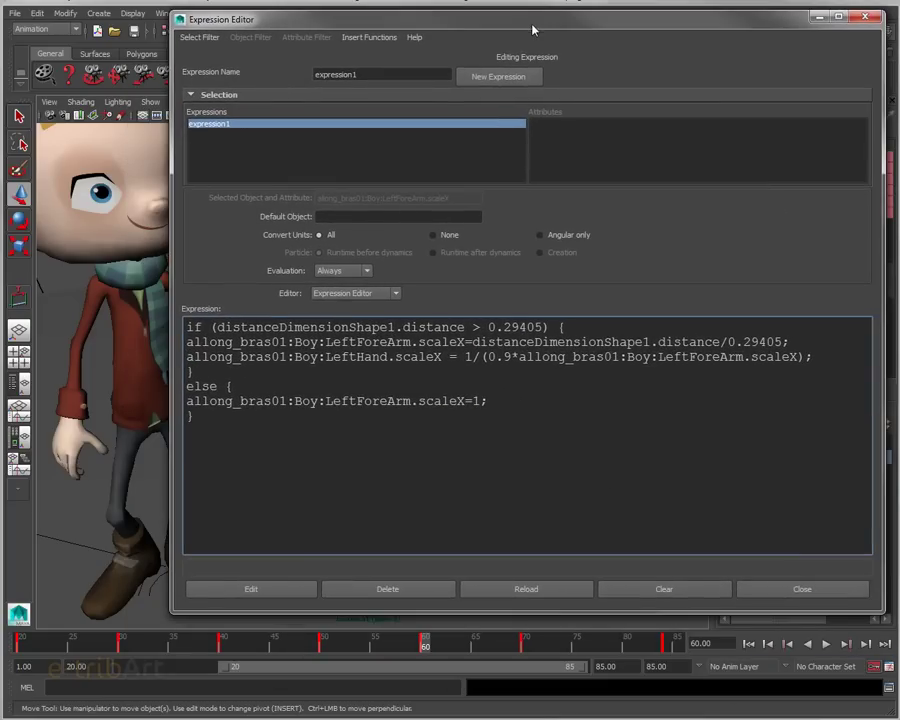
{"action": "left_click", "coordinate": [284, 588]}
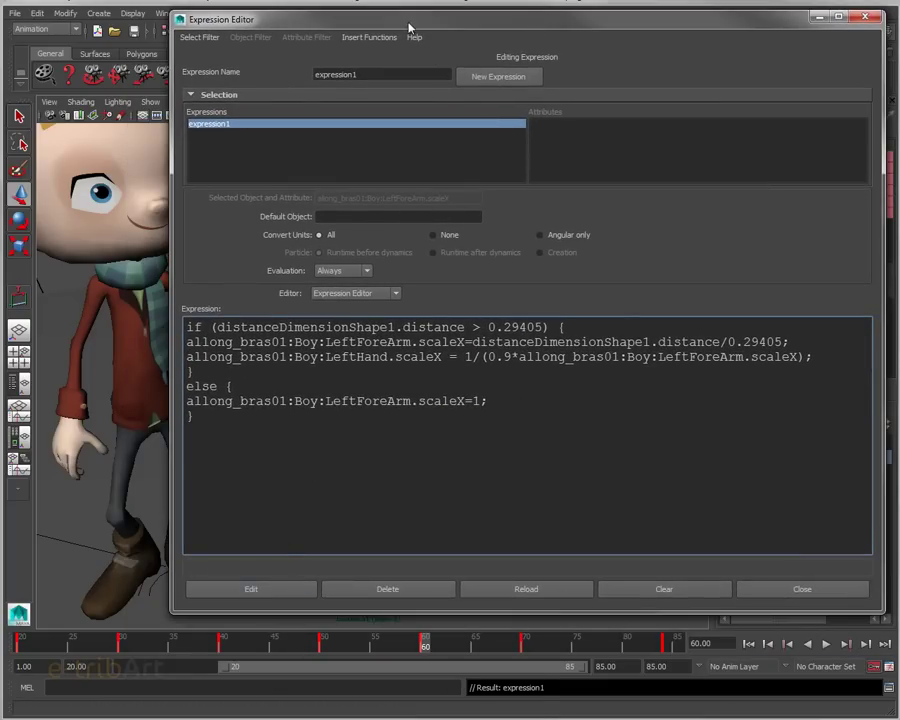
{"action": "left_click_drag", "start_coordinate": [290, 20], "coordinate": [899, 25]}
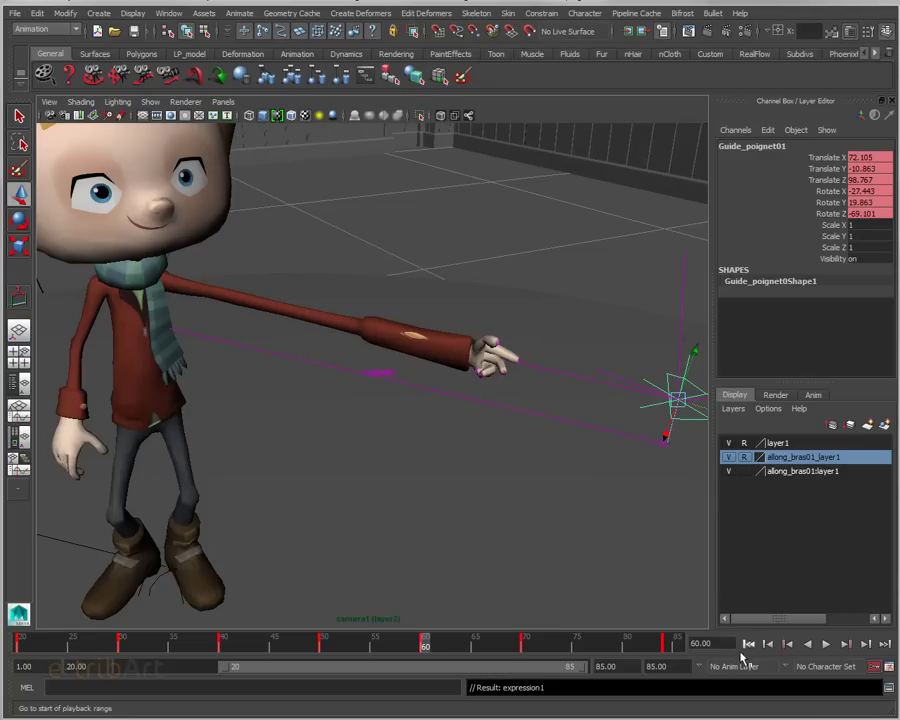
{"action": "mouse_move", "coordinate": [424, 645]}
{"action": "left_mouse_down"}
{"action": "mouse_move", "coordinate": [327, 650]}
{"action": "mouse_move", "coordinate": [422, 650]}
{"action": "left_mouse_up"}
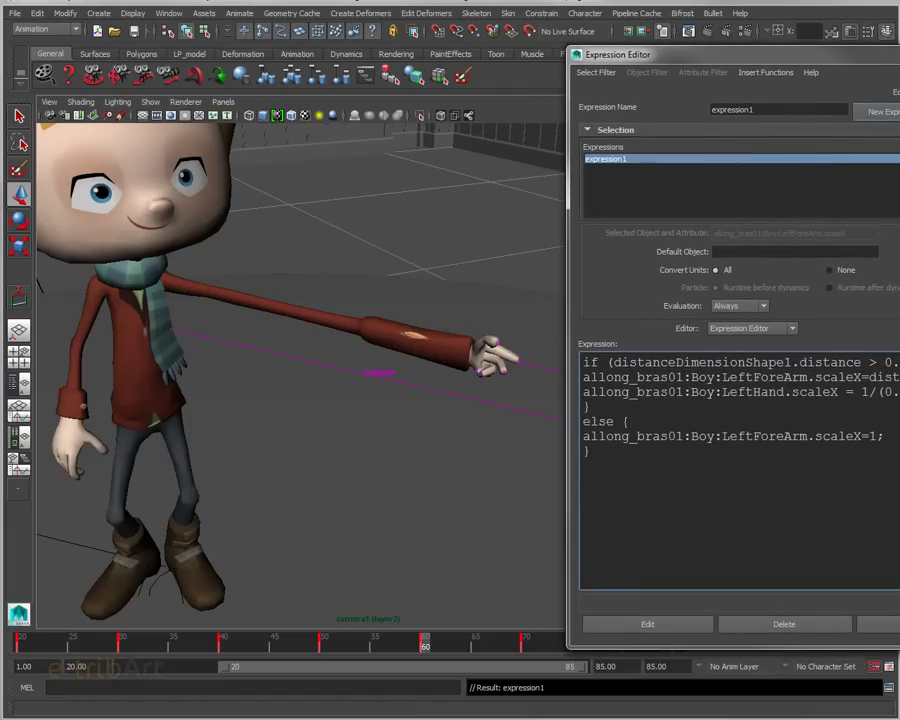
- Change the LeftHand counter-scale factor to 0.95 and apply expression1
{"action": "left_click_drag", "start_coordinate": [895, 62], "coordinate": [524, 116]}
{"action": "left_click", "coordinate": [514, 446]}
{"action": "type", "text": "*"}
{"action": "key", "text": "Left"}
{"action": "type", "text": "5"}
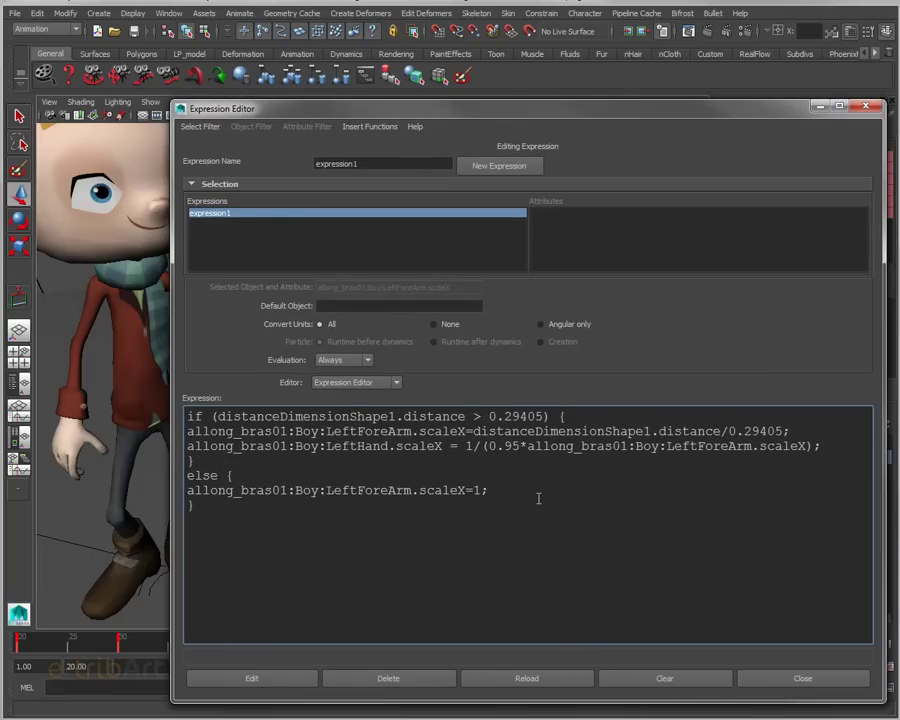
{"action": "left_click", "coordinate": [251, 677]}
- At frame 60, move the wrist guide to test the arm stretch
{"action": "mouse_move", "coordinate": [391, 119]}
{"action": "left_mouse_down"}
{"action": "mouse_move", "coordinate": [353, 487]}
{"action": "mouse_move", "coordinate": [376, 705]}
{"action": "left_mouse_up"}
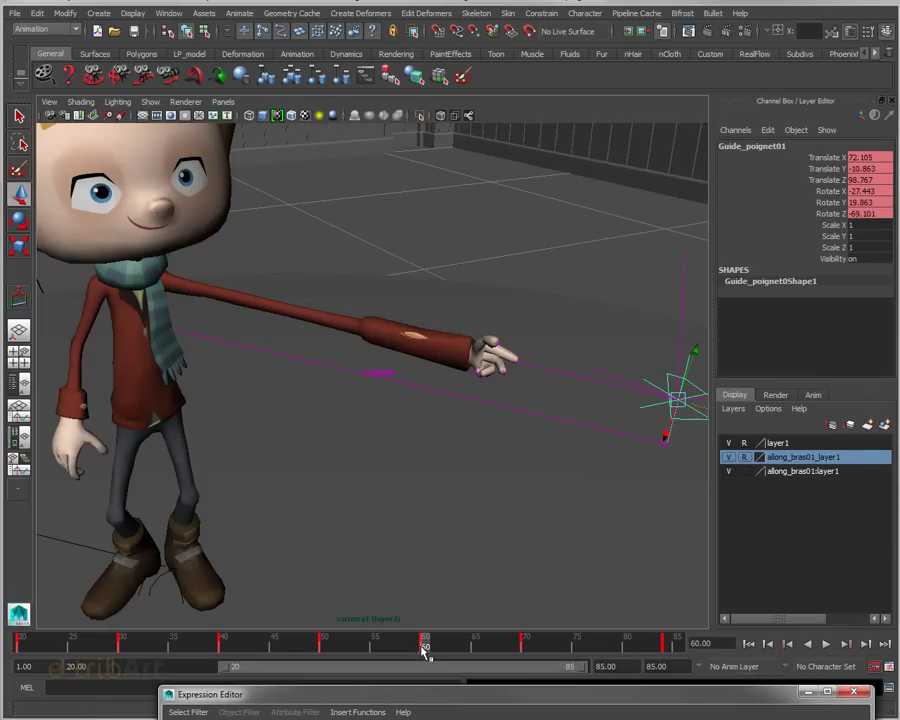
{"action": "left_click", "coordinate": [415, 645]}
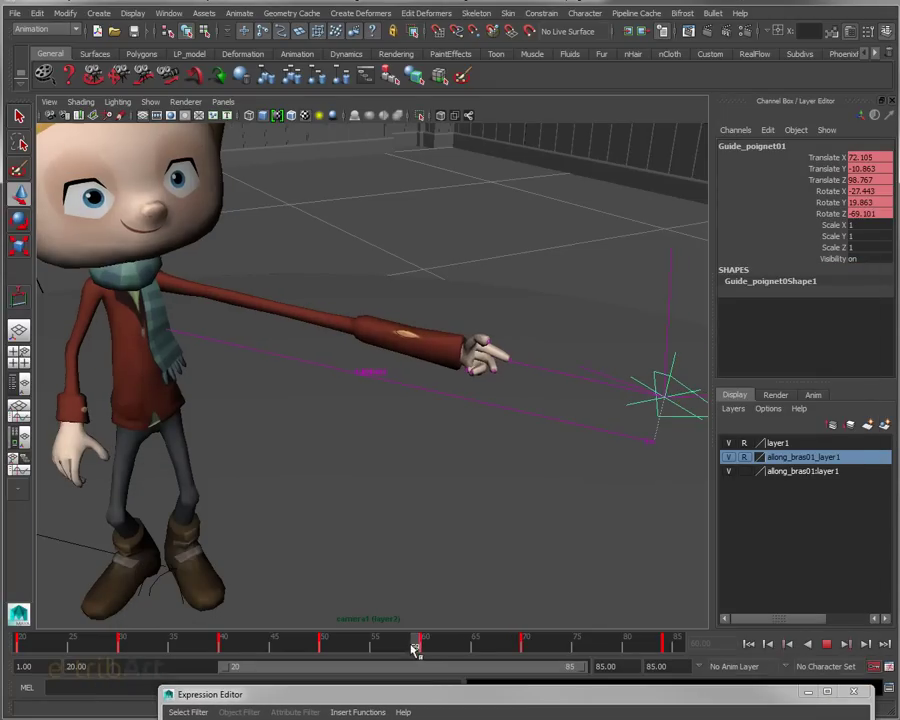
{"action": "key", "text": "w"}
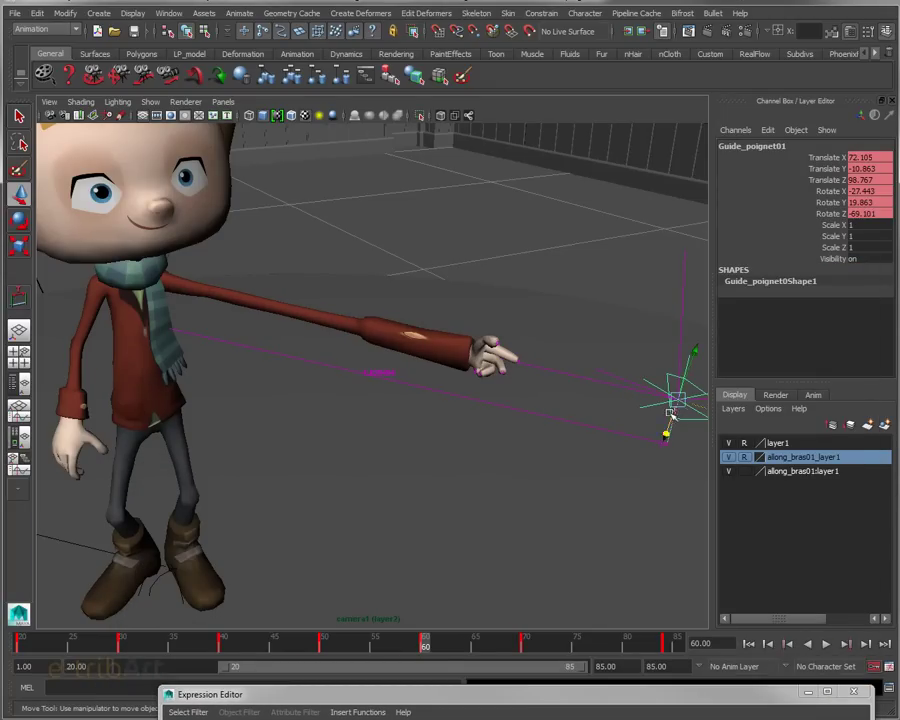
{"action": "mouse_move", "coordinate": [672, 414]}
{"action": "left_mouse_down"}
{"action": "mouse_move", "coordinate": [692, 408]}
{"action": "mouse_move", "coordinate": [684, 404]}
{"action": "left_mouse_up"}
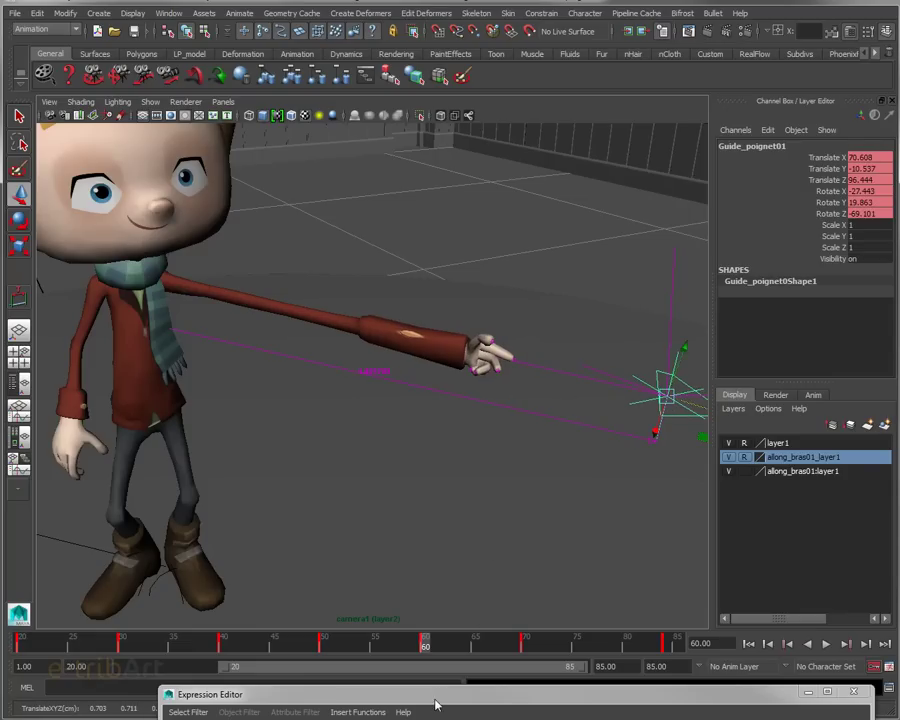
- Change the LeftHand factor from 0.95 to 0.85 and apply expression1
{"action": "left_click_drag", "start_coordinate": [435, 705], "coordinate": [460, 205]}
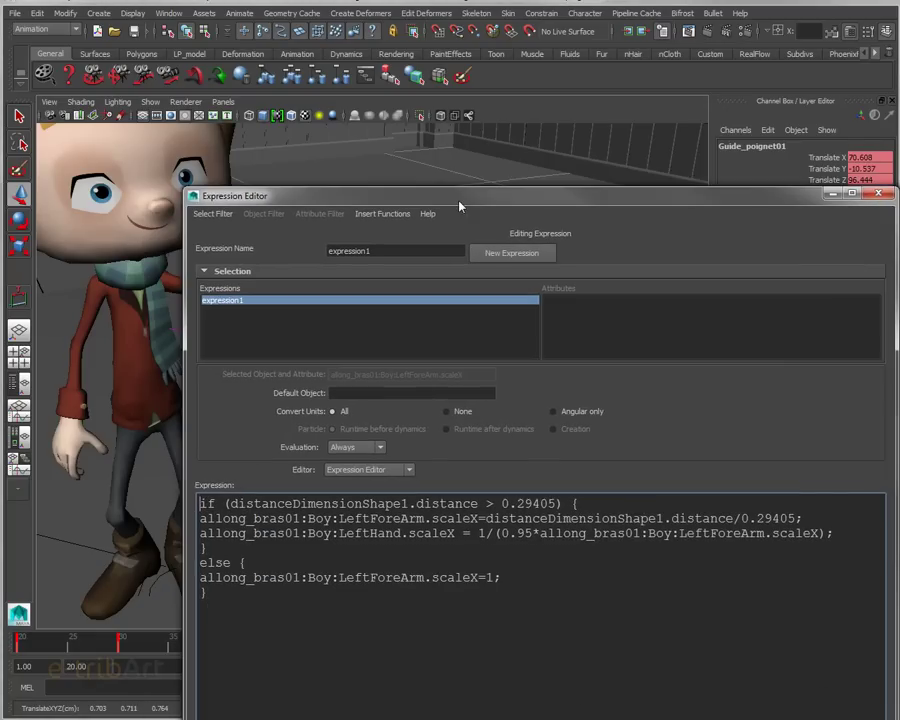
{"action": "double_click", "coordinate": [526, 533]}
{"action": "type", "text": "85"}
{"action": "left_click_drag", "start_coordinate": [427, 196], "coordinate": [523, 58]}
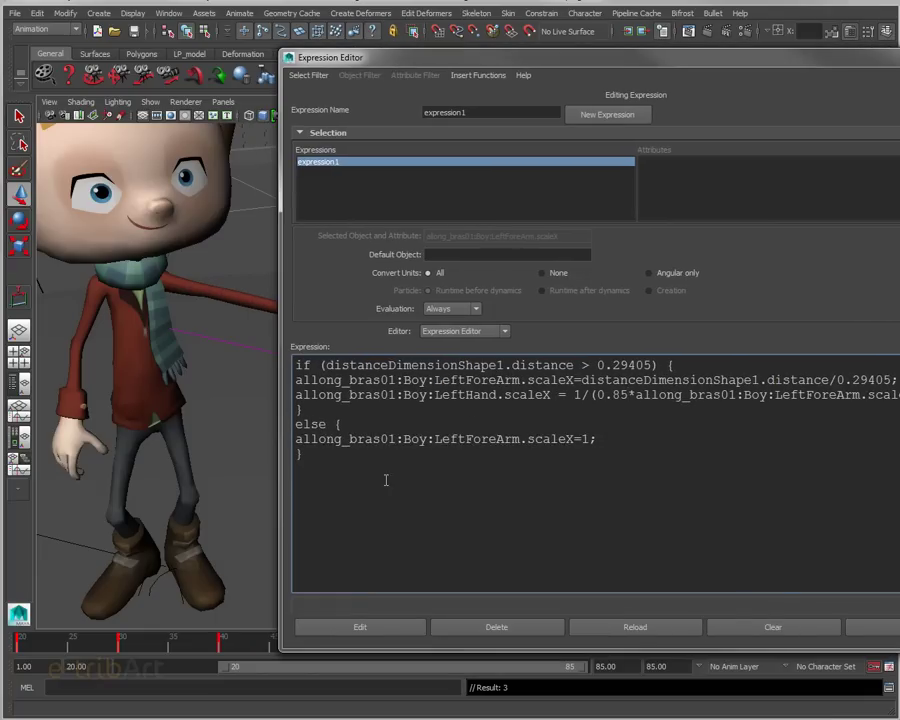
{"action": "left_click", "coordinate": [350, 628]}
- Scrub around frame 60 and orbit the view to check the stretched arm
{"action": "mouse_move", "coordinate": [449, 60]}
{"action": "left_mouse_down"}
{"action": "mouse_move", "coordinate": [823, 82]}
{"action": "mouse_move", "coordinate": [783, 77]}
{"action": "left_mouse_up"}
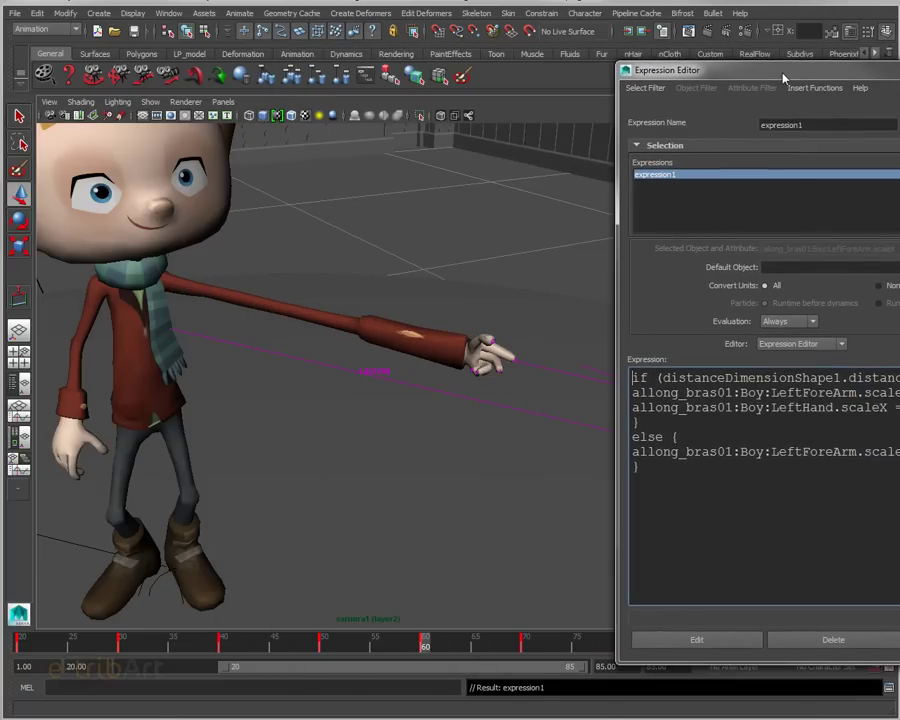
{"action": "mouse_move", "coordinate": [424, 640]}
{"action": "left_mouse_down"}
{"action": "mouse_move", "coordinate": [433, 648]}
{"action": "mouse_move", "coordinate": [424, 643]}
{"action": "left_mouse_up"}
{"action": "left_click_drag", "start_coordinate": [853, 74], "coordinate": [899, 80]}
{"action": "mouse_move", "coordinate": [587, 436]}
{"action": "left_mouse_down", "text": "alt"}
{"action": "mouse_move", "coordinate": [316, 441]}
{"action": "mouse_move", "coordinate": [556, 444]}
{"action": "mouse_move", "coordinate": [606, 432]}
{"action": "left_mouse_up", "text": "alt"}
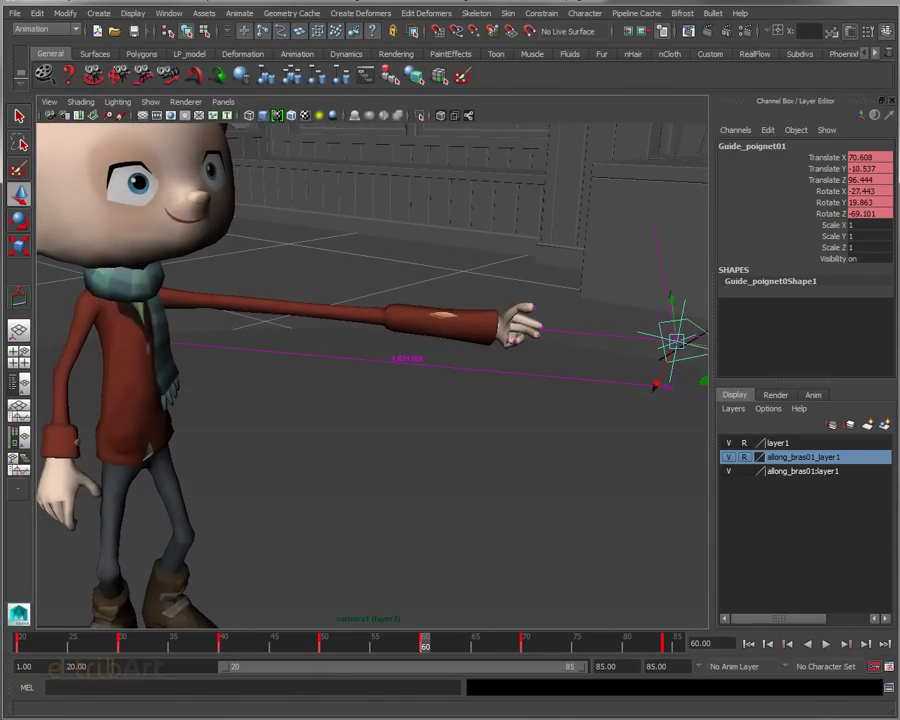
- Scrub between frames 50 and 60 and orbit in close on the wrist guide
{"action": "mouse_move", "coordinate": [428, 648]}
{"action": "left_mouse_down"}
{"action": "mouse_move", "coordinate": [333, 645]}
{"action": "mouse_move", "coordinate": [432, 647]}
{"action": "mouse_move", "coordinate": [378, 646]}
{"action": "mouse_move", "coordinate": [424, 644]}
{"action": "left_mouse_up"}
{"action": "mouse_move", "coordinate": [622, 381]}
{"action": "left_mouse_down", "text": "alt"}
{"action": "mouse_move", "coordinate": [432, 434]}
{"action": "mouse_move", "coordinate": [538, 420]}
{"action": "mouse_move", "coordinate": [510, 433]}
{"action": "left_mouse_up", "text": "alt"}
{"action": "left_click_drag", "start_coordinate": [432, 648], "coordinate": [325, 645]}
{"action": "mouse_move", "coordinate": [329, 466]}
{"action": "left_mouse_down", "text": "alt"}
{"action": "mouse_move", "coordinate": [295, 506]}
{"action": "mouse_move", "coordinate": [160, 463]}
{"action": "mouse_move", "coordinate": [327, 440]}
{"action": "left_mouse_up", "text": "alt"}
{"action": "right_click_drag", "start_coordinate": [327, 440], "coordinate": [376, 448], "text": "alt"}
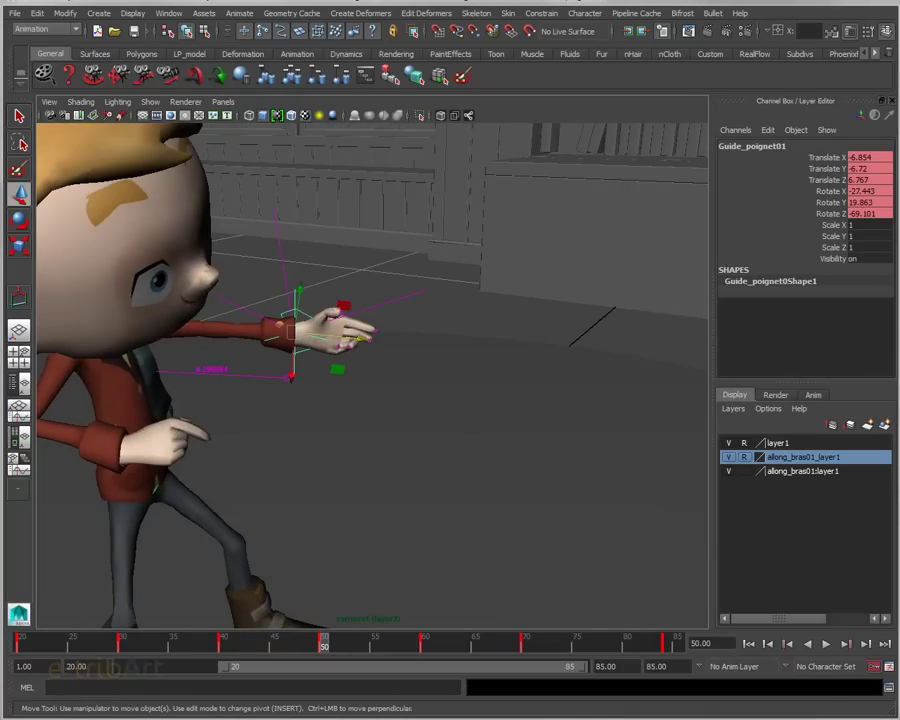
- Undo the factor edits back to the earlier hand expression and replay the stretch at frame 60
{"action": "key", "text": "Return"}
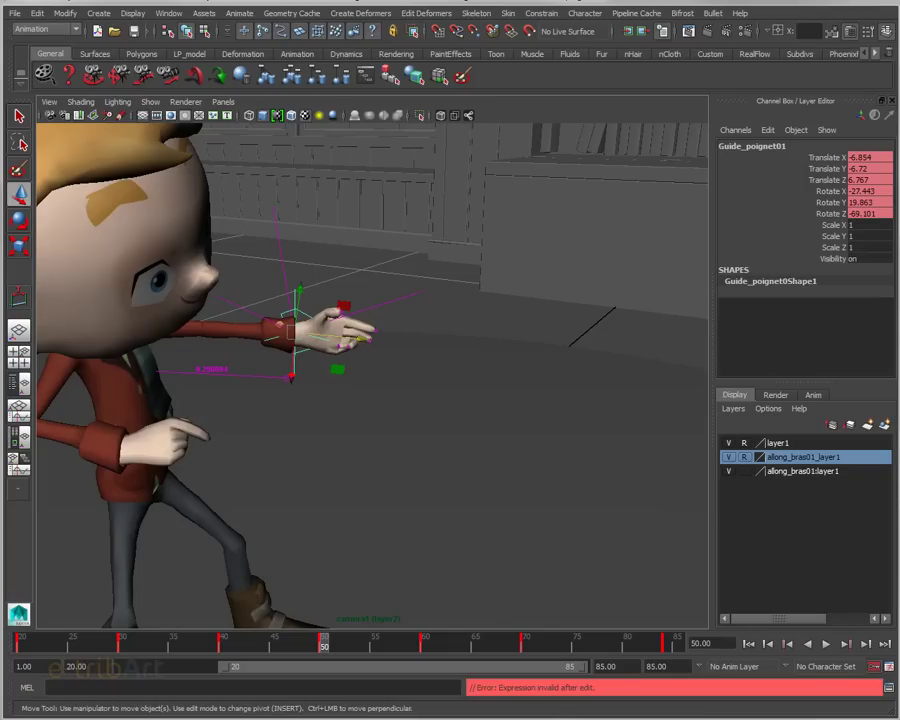
{"action": "key", "text": "Return"}
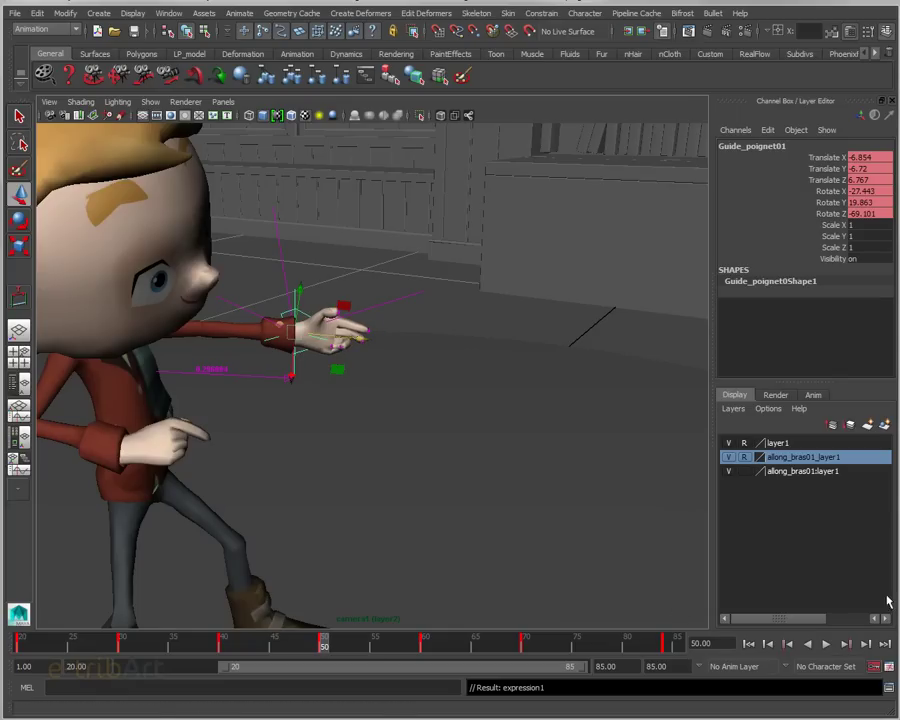
{"action": "key", "text": "alt+v"}
{"action": "left_click_drag", "start_coordinate": [390, 647], "coordinate": [425, 647]}
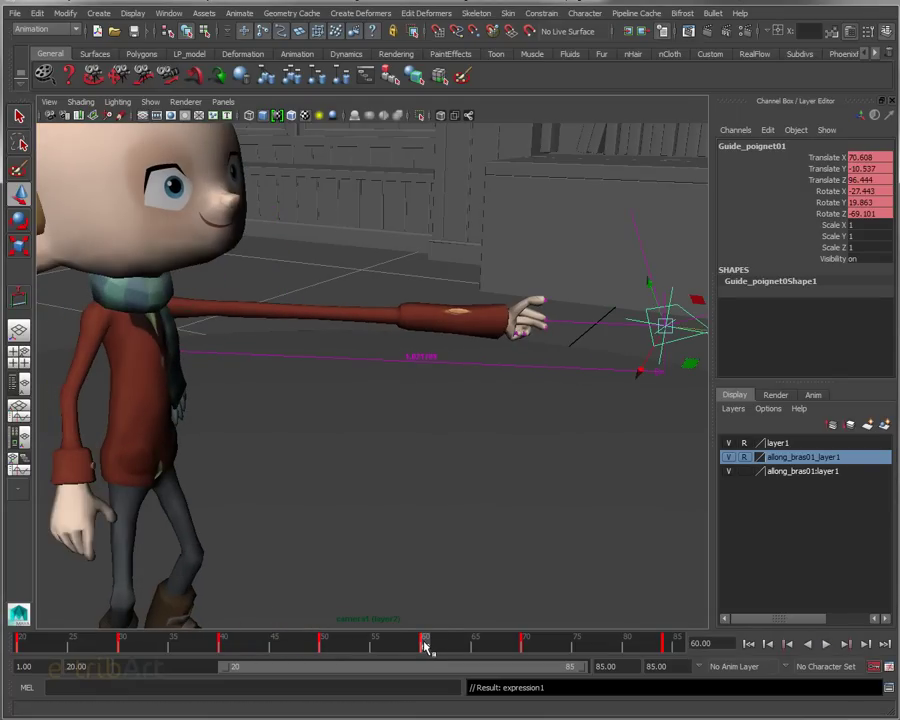
{"action": "mouse_move", "coordinate": [580, 398]}
{"action": "left_mouse_down", "text": "alt"}
{"action": "mouse_move", "coordinate": [436, 416]}
{"action": "mouse_move", "coordinate": [295, 402]}
{"action": "mouse_move", "coordinate": [444, 436]}
{"action": "mouse_move", "coordinate": [480, 402]}
{"action": "left_mouse_up", "text": "alt"}
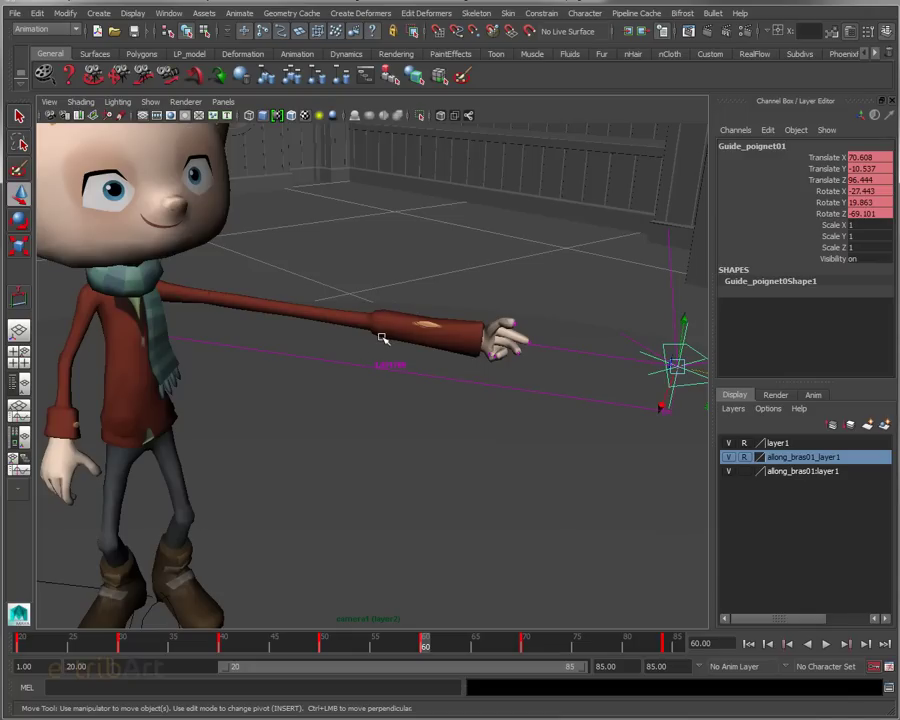
{"action": "left_click_drag", "start_coordinate": [398, 327], "coordinate": [337, 343], "text": "alt"}
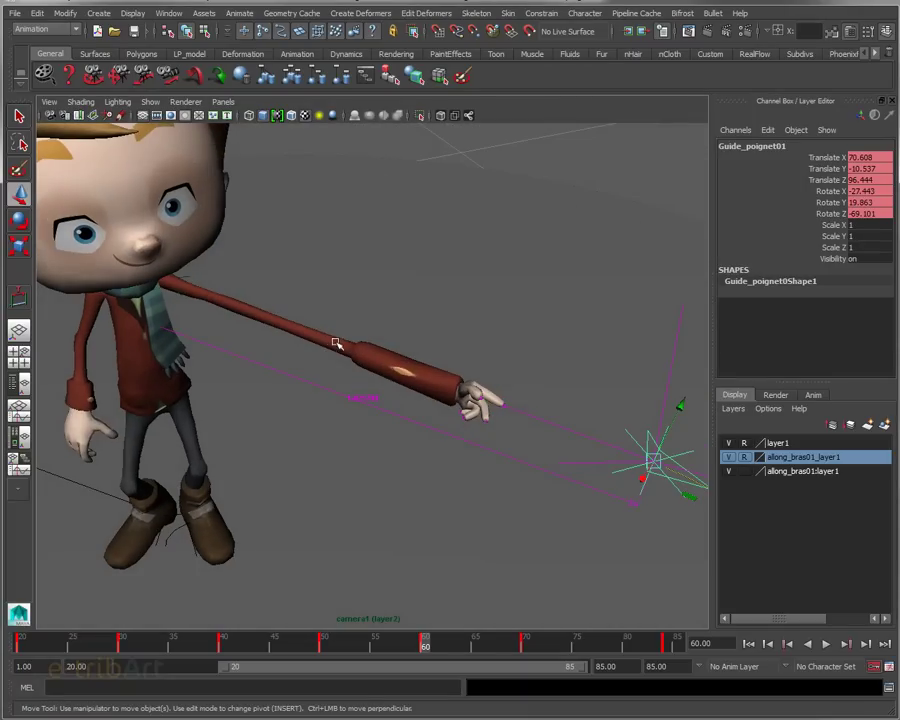
- Select the LeftForeArm joint and orbit around the character to view it
{"action": "left_click", "coordinate": [331, 343]}
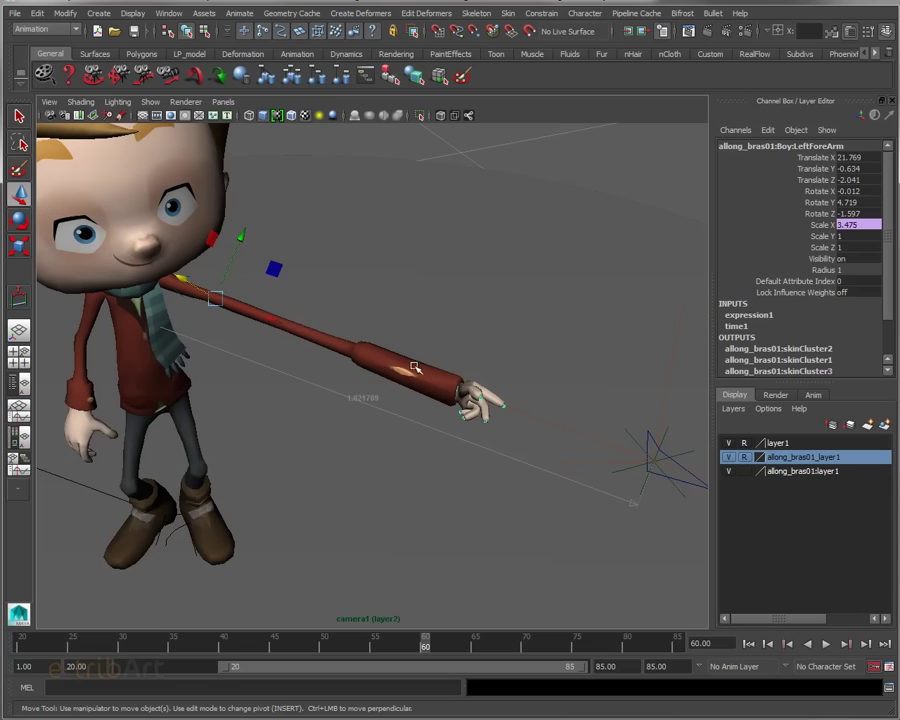
{"action": "mouse_move", "coordinate": [406, 430]}
{"action": "left_mouse_down", "text": "alt"}
{"action": "mouse_move", "coordinate": [406, 396]}
{"action": "mouse_move", "coordinate": [438, 370]}
{"action": "mouse_move", "coordinate": [156, 385]}
{"action": "mouse_move", "coordinate": [420, 382]}
{"action": "mouse_move", "coordinate": [396, 384]}
{"action": "left_mouse_up", "text": "alt"}
{"action": "mouse_move", "coordinate": [396, 384]}
{"action": "right_mouse_down", "text": "alt"}
{"action": "mouse_move", "coordinate": [433, 420]}
{"action": "mouse_move", "coordinate": [486, 420]}
{"action": "right_mouse_up", "text": "alt"}
{"action": "left_click_drag", "start_coordinate": [486, 420], "coordinate": [310, 325], "text": "alt"}
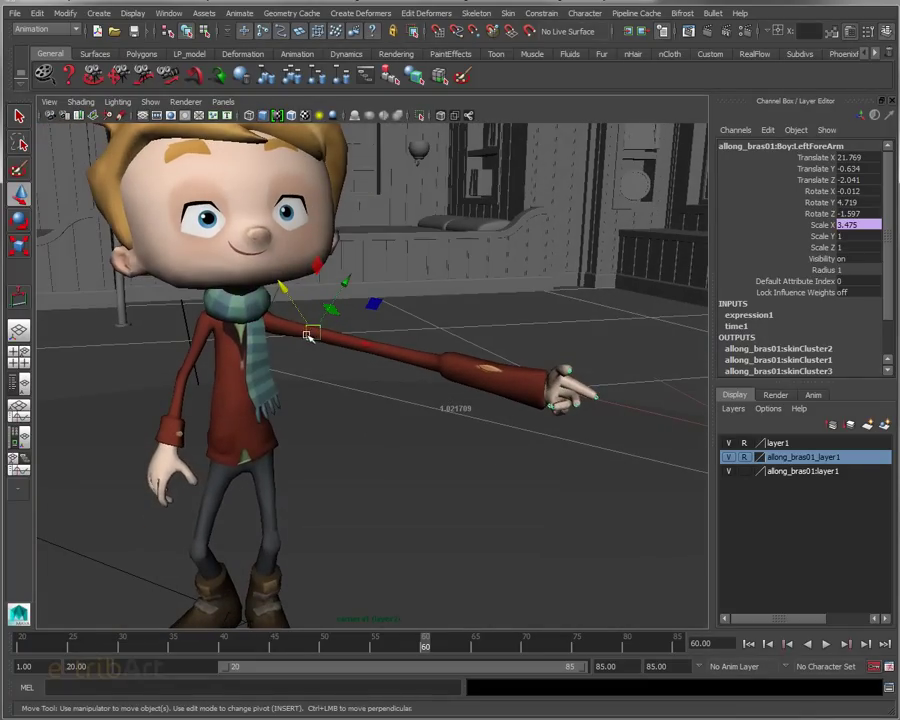
{"action": "mouse_move", "coordinate": [354, 376]}
{"action": "left_mouse_down", "text": "alt"}
{"action": "mouse_move", "coordinate": [267, 436]}
{"action": "mouse_move", "coordinate": [183, 390]}
{"action": "mouse_move", "coordinate": [365, 388]}
{"action": "left_mouse_up", "text": "alt"}
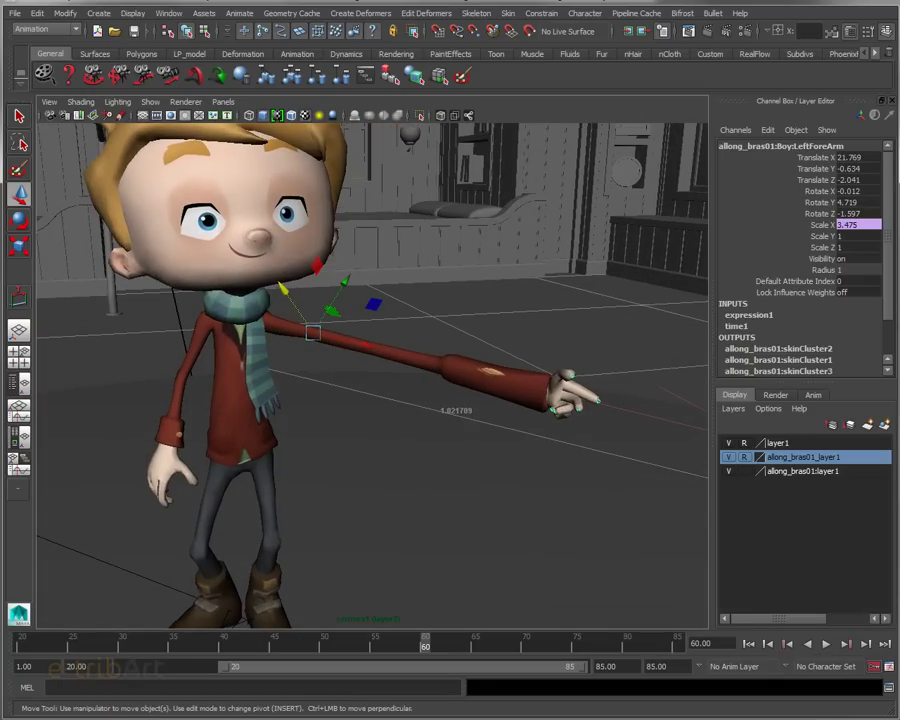
- Reopen expression1 in the Expression Editor and select the LeftForeArm.scaleX name to copy
{"action": "left_click", "coordinate": [749, 314]}
{"action": "left_click_drag", "start_coordinate": [243, 66], "coordinate": [283, 54]}
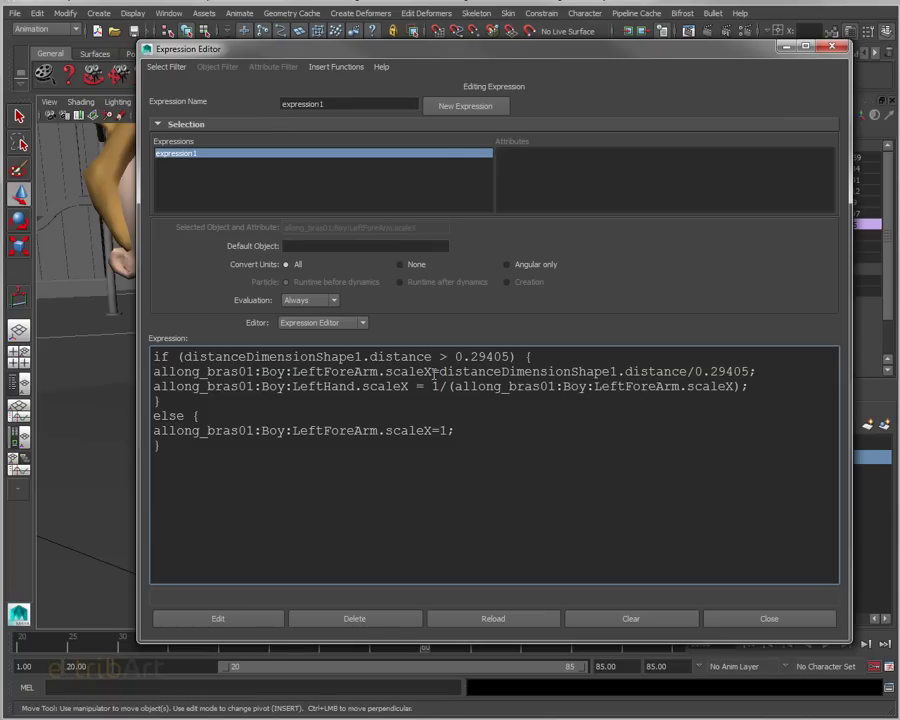
{"action": "left_click_drag", "start_coordinate": [433, 372], "coordinate": [145, 372]}
{"action": "key", "text": "ctrl+c"}
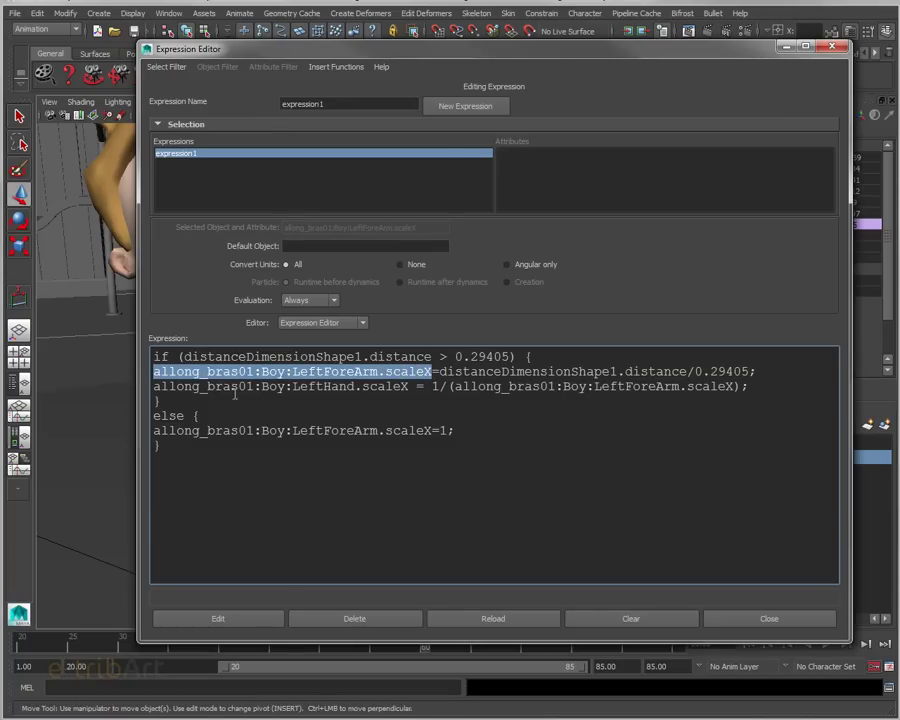
- Add an empty line after line 2 and paste LeftForeArm.scaleX onto it
{"action": "left_click", "coordinate": [751, 372]}
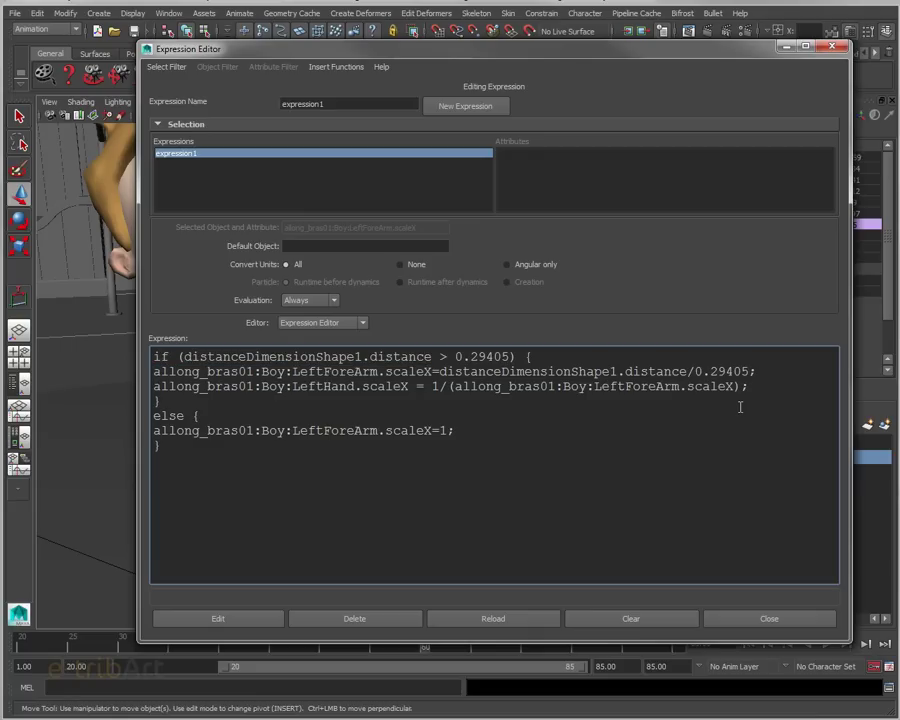
{"action": "key", "text": "Return"}
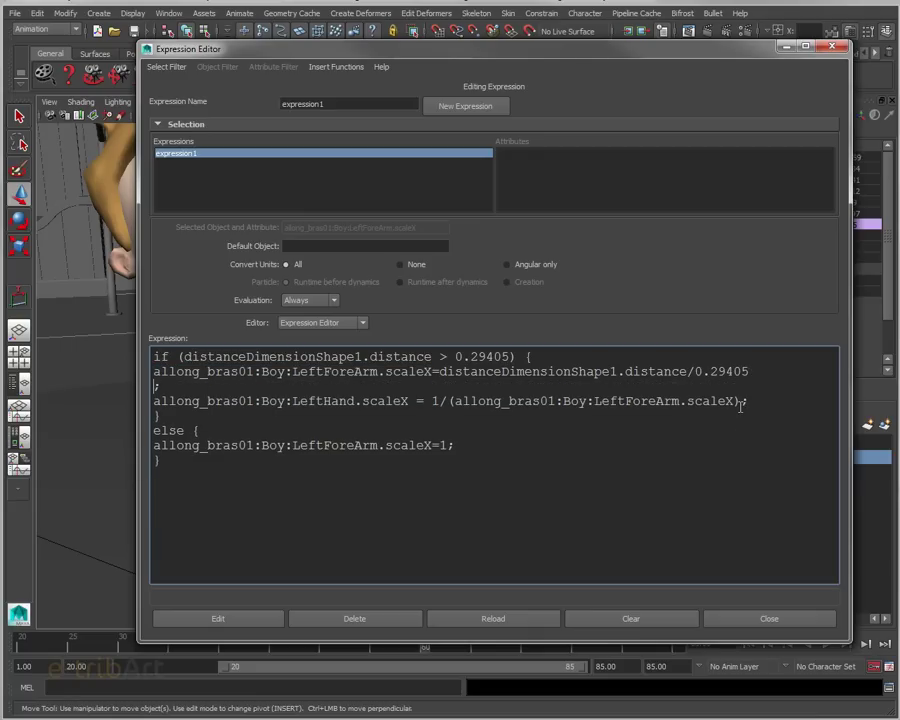
{"action": "key", "text": "BackSpace"}
{"action": "key", "text": "Return"}
{"action": "key", "text": "ctrl+v"}
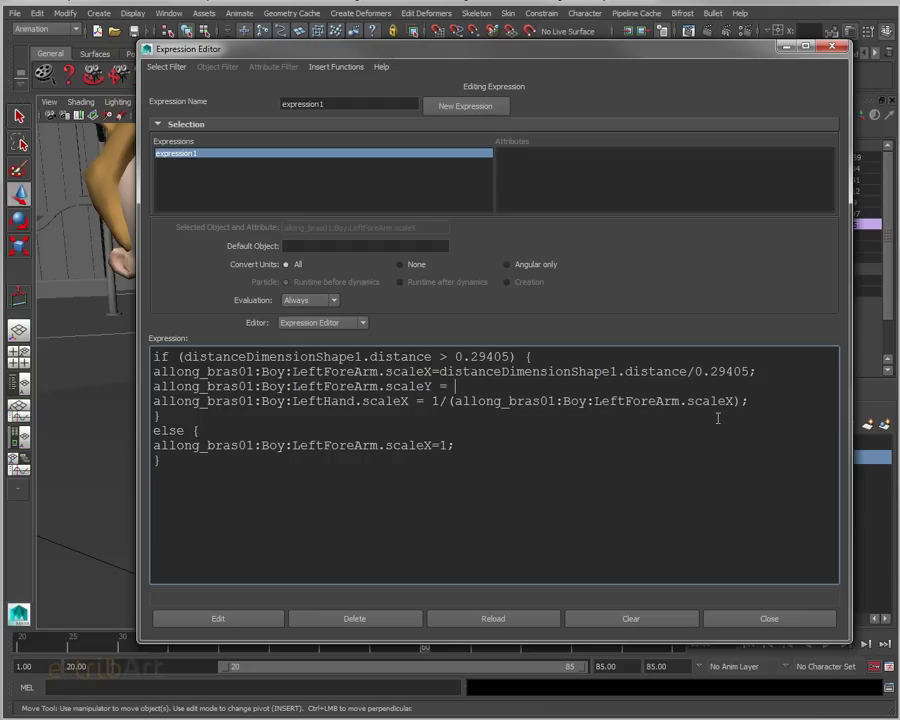
- Complete LeftForeArm.scaleY = 1/(LeftForeArm.scaleX) and comment out the LeftHand line with //
{"action": "left_click_drag", "start_coordinate": [432, 401], "coordinate": [741, 402]}
{"action": "key", "text": "ctrl+c"}
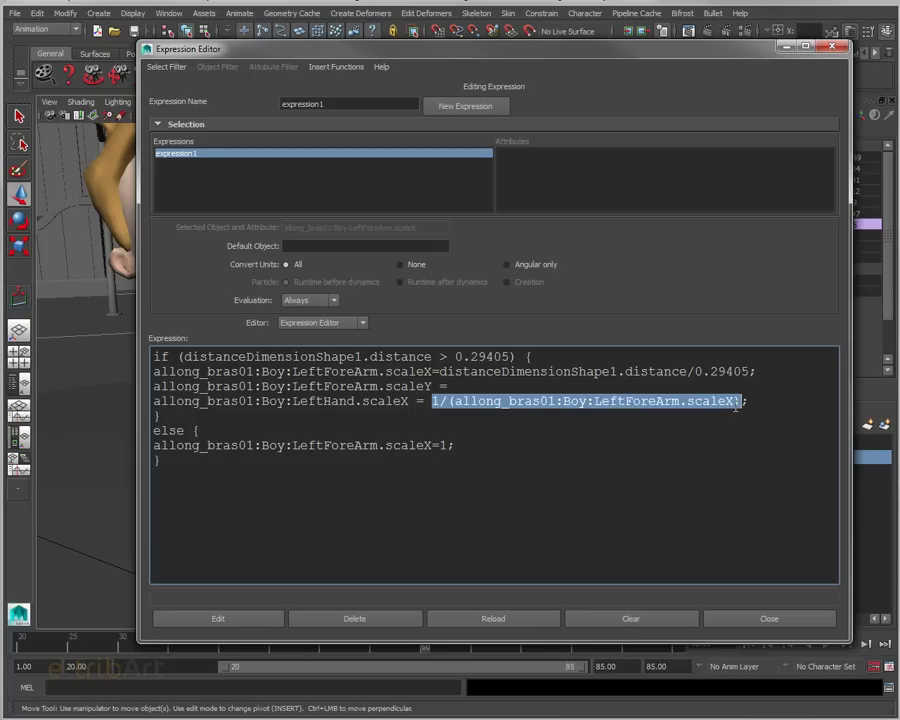
{"action": "left_click", "coordinate": [616, 386]}
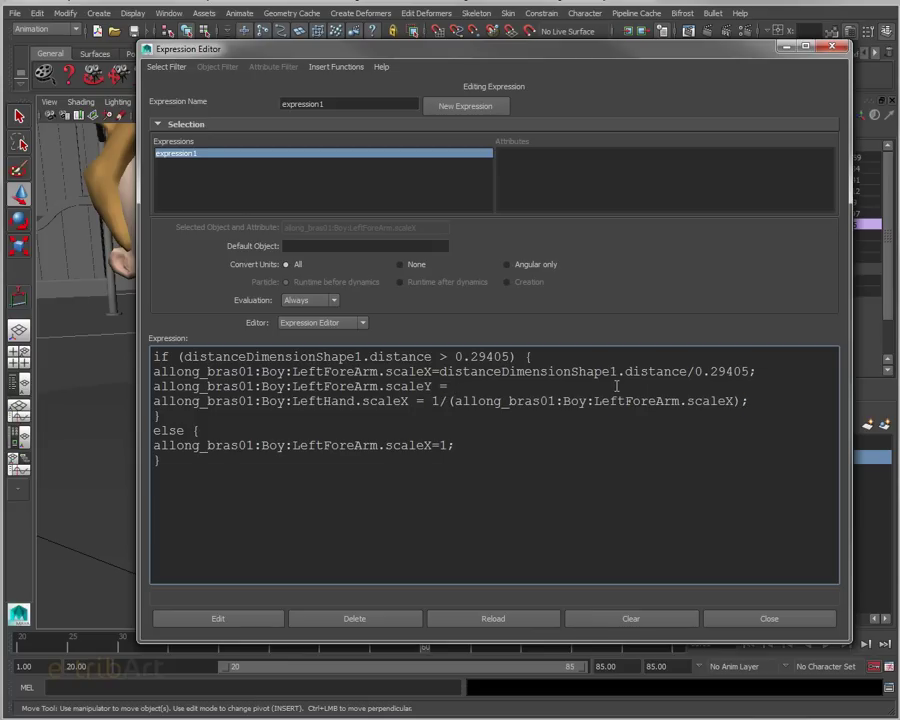
{"action": "key", "text": "ctrl+v"}
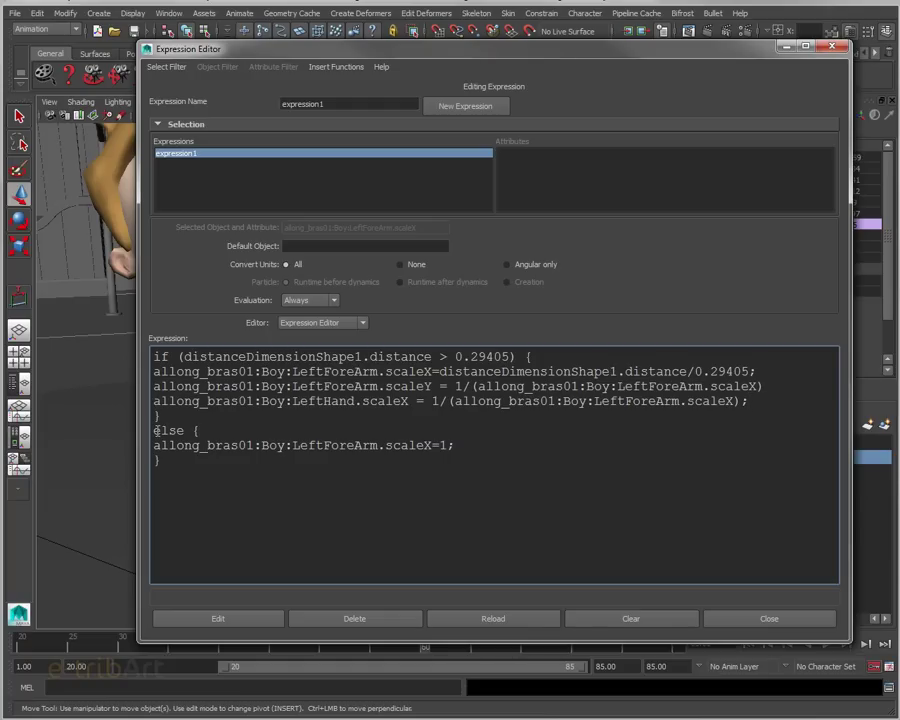
{"action": "type", "text": "//"}
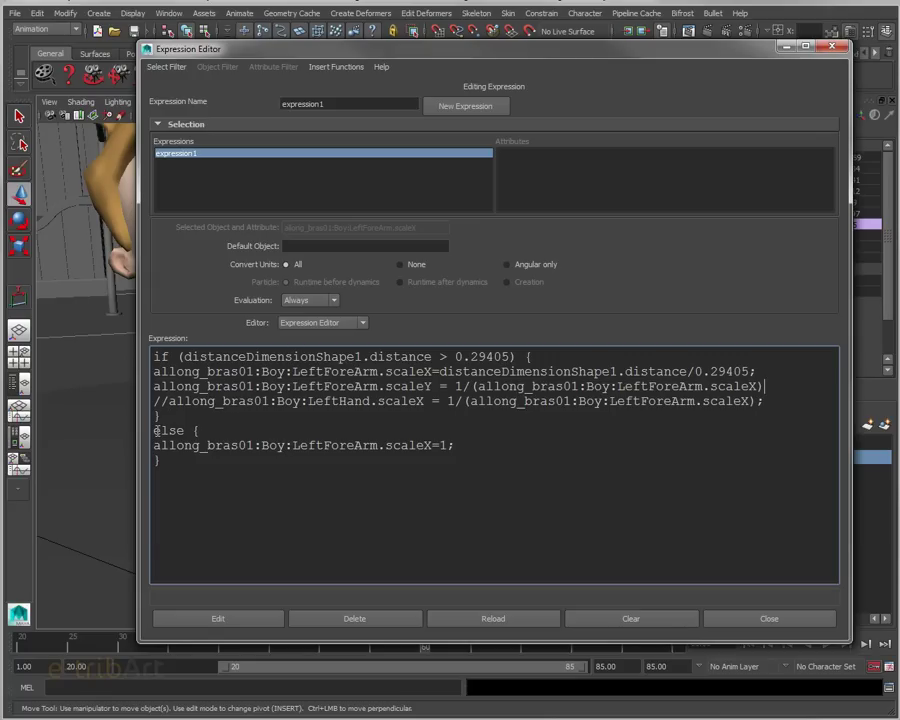
{"action": "type", "text": ";"}
- Open a blank line below the scaleY line, removing a mistakenly pasted inverse term
{"action": "key", "text": "Return"}
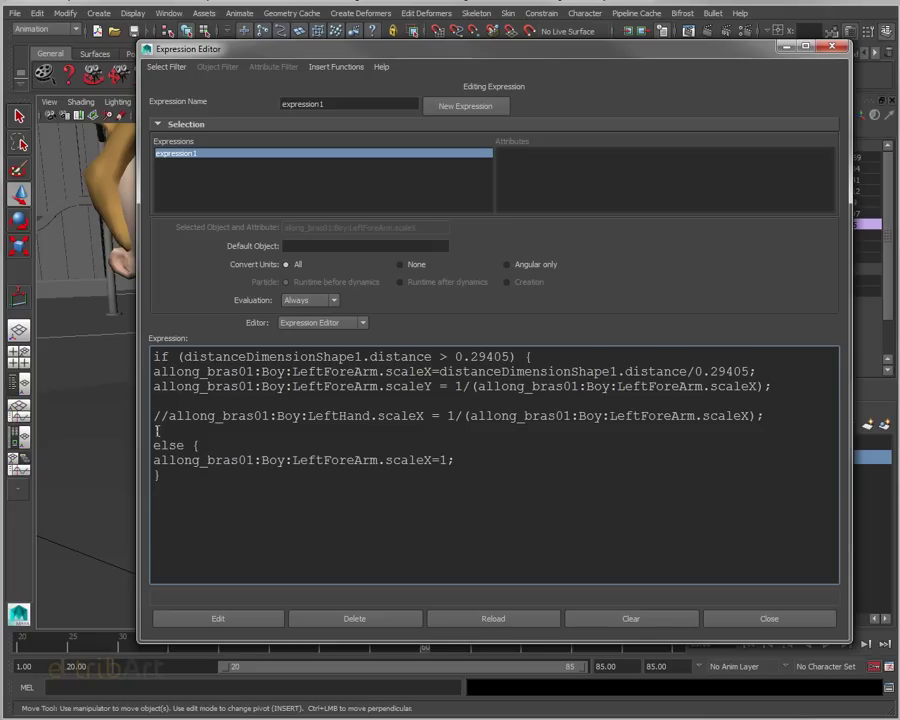
{"action": "key", "text": "ctrl+v"}
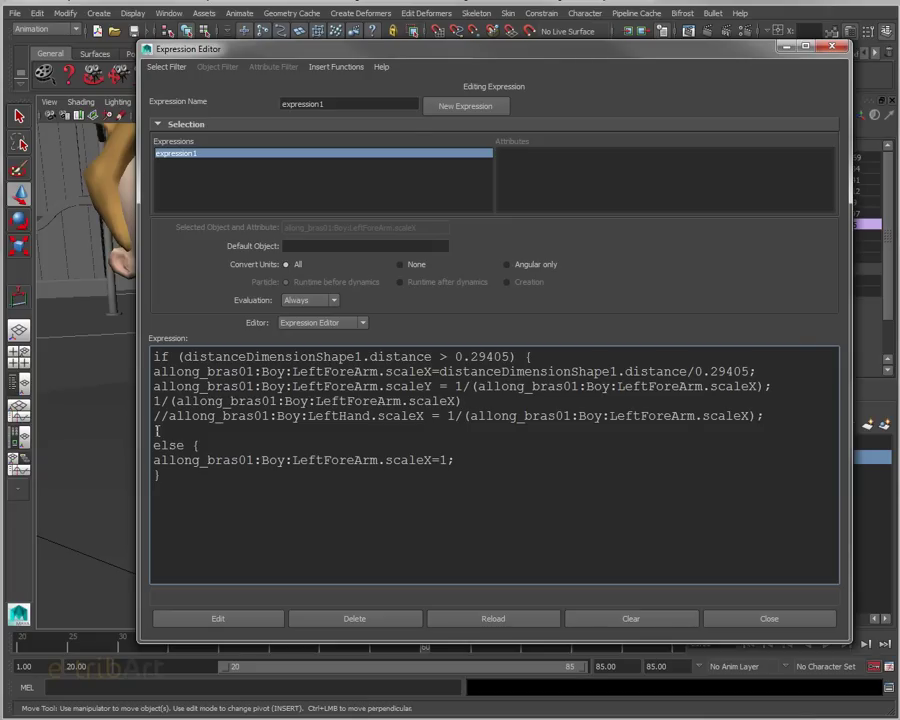
{"action": "left_click_drag", "start_coordinate": [468, 400], "coordinate": [147, 402]}
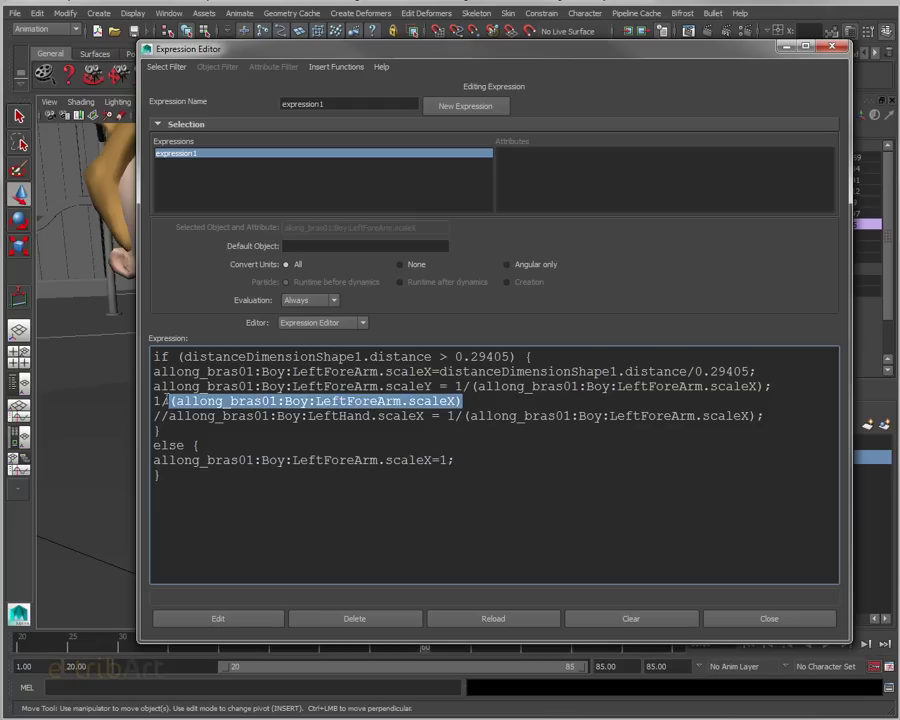
{"action": "key", "text": "Delete"}
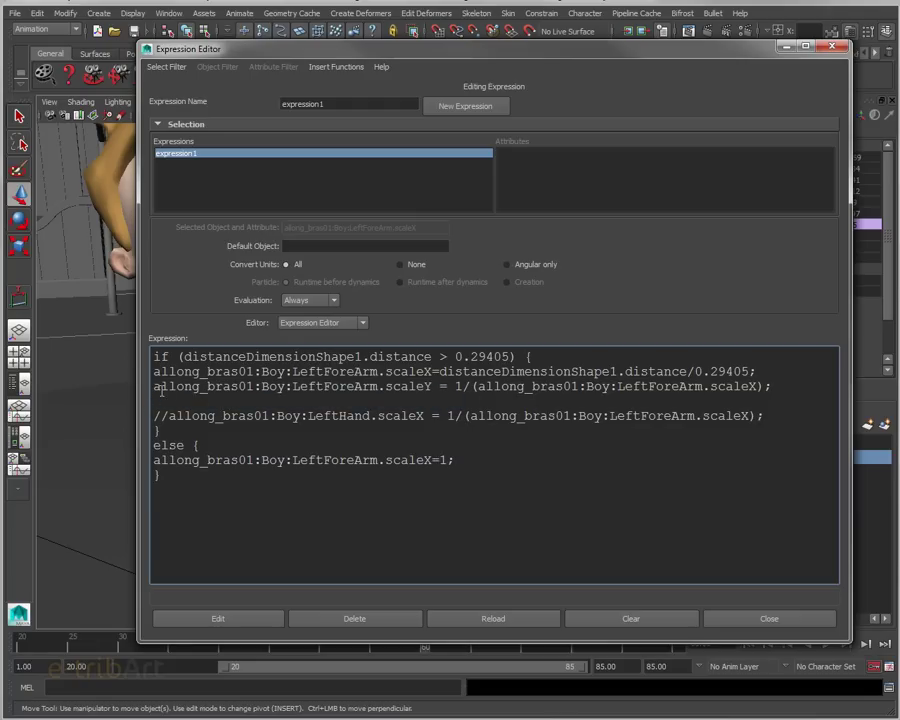
- Duplicate the scaleY line as LeftForeArm.scaleZ = 1/(LeftForeArm.scaleX) and apply expression1
{"action": "left_click_drag", "start_coordinate": [156, 388], "coordinate": [785, 394]}
{"action": "key", "text": "ctrl+c"}
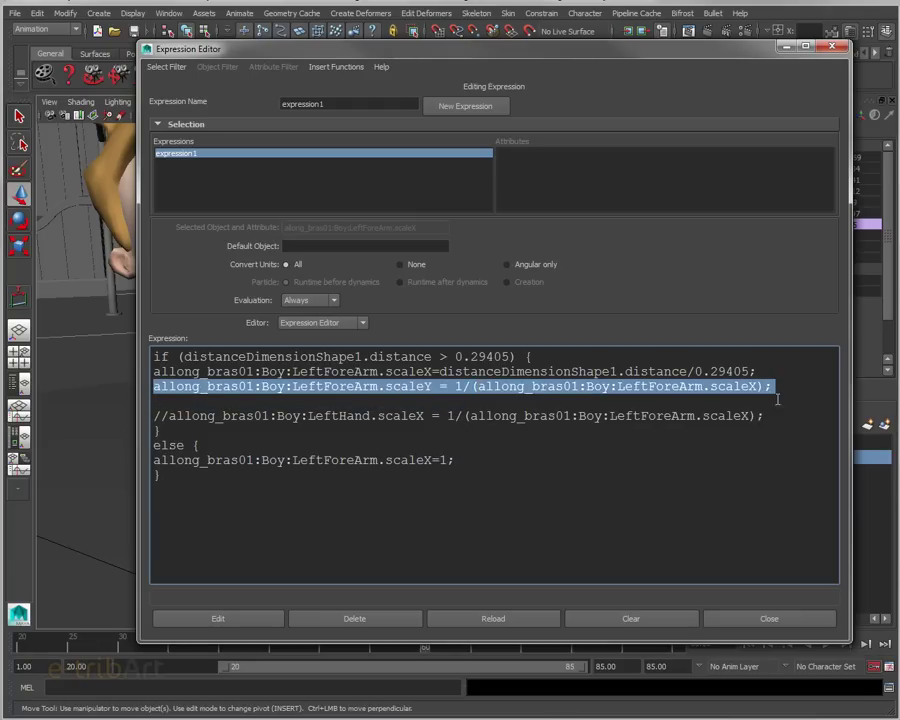
{"action": "left_click", "coordinate": [389, 404]}
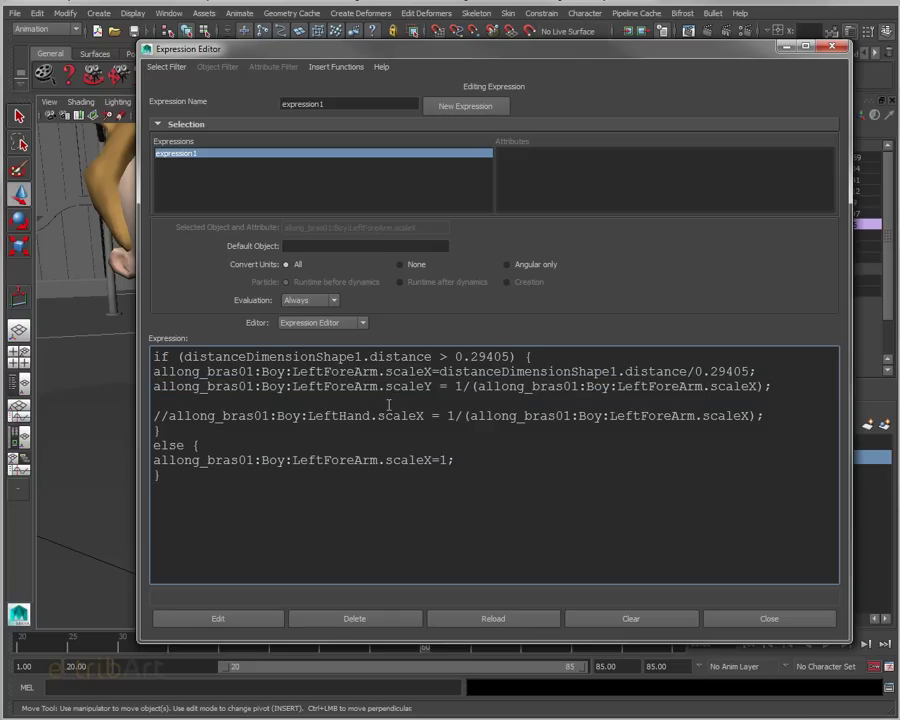
{"action": "key", "text": "ctrl+v"}
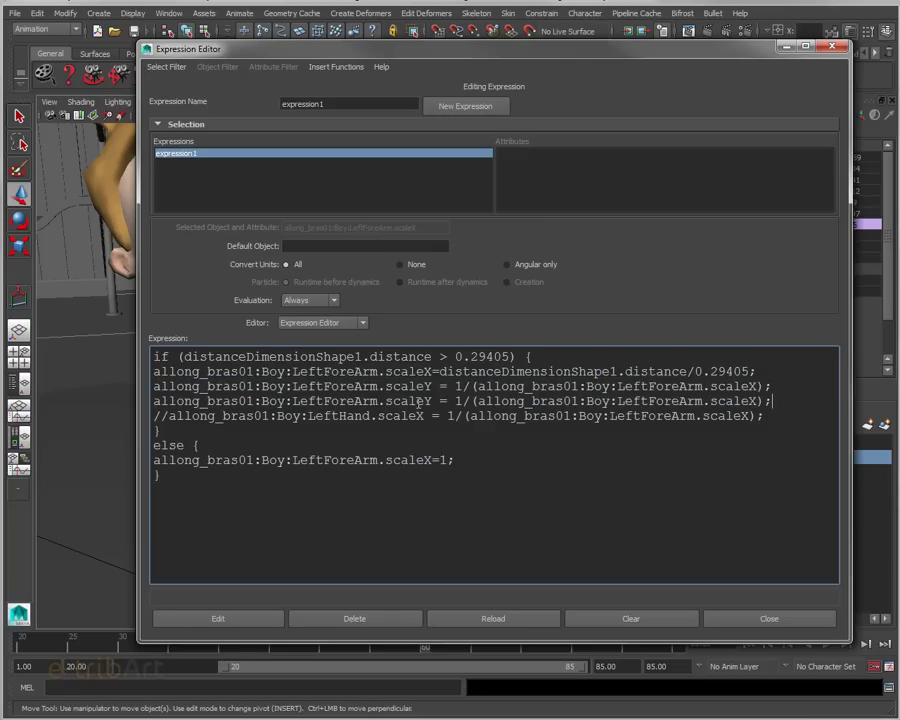
{"action": "key", "text": "Delete"}
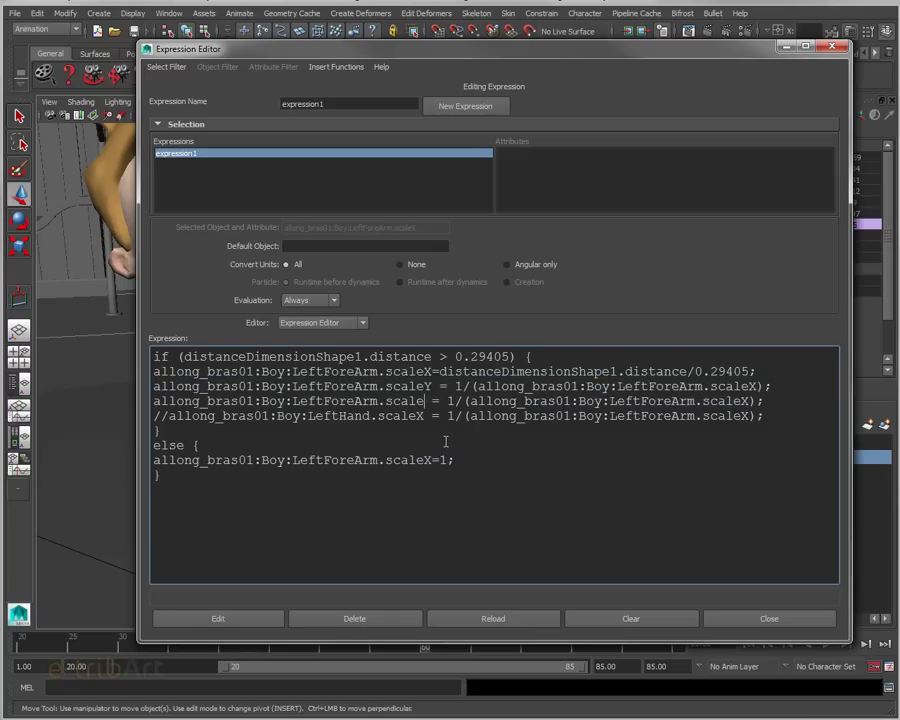
{"action": "type", "text": "Z"}
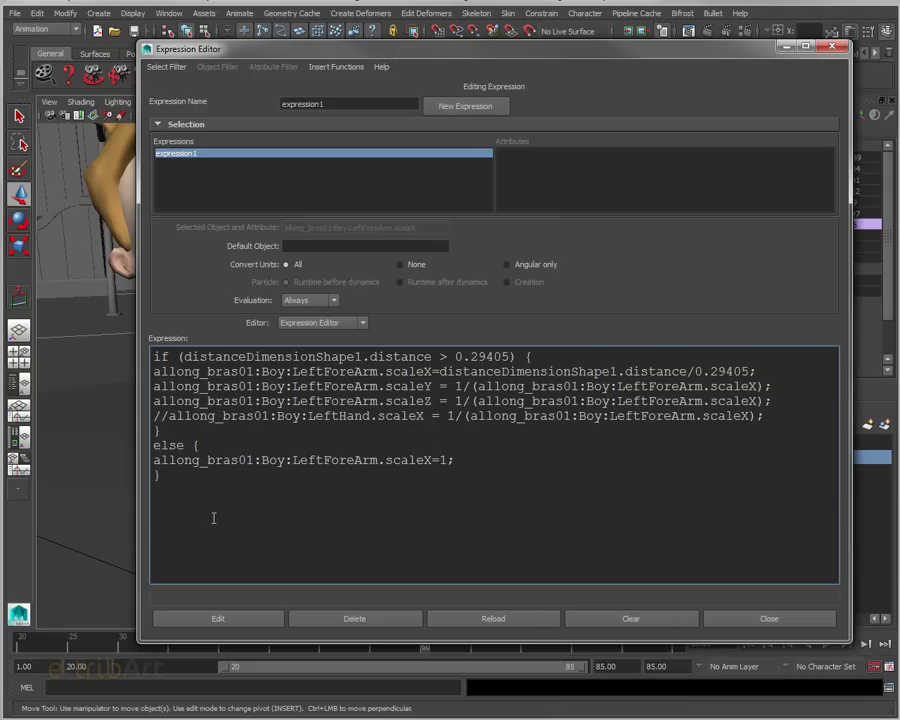
{"action": "left_click", "coordinate": [205, 619]}
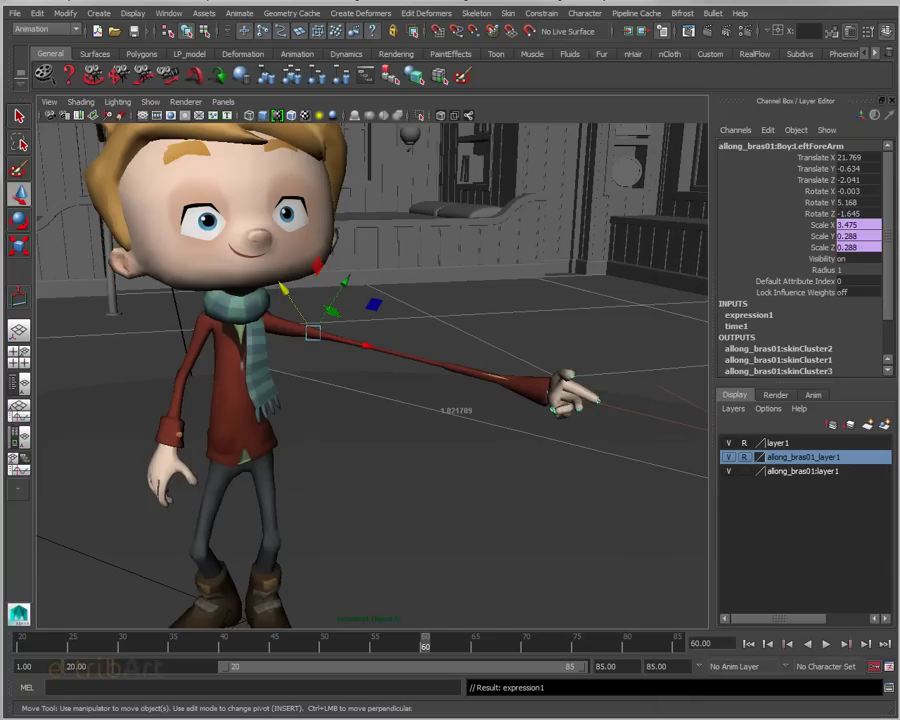
- Orbit to the wrist guide, select Guide_poignet01 and step back to about frame 51
{"action": "mouse_move", "coordinate": [623, 416]}
{"action": "left_mouse_down", "text": "alt"}
{"action": "mouse_move", "coordinate": [518, 431]}
{"action": "mouse_move", "coordinate": [408, 414]}
{"action": "left_mouse_up", "text": "alt"}
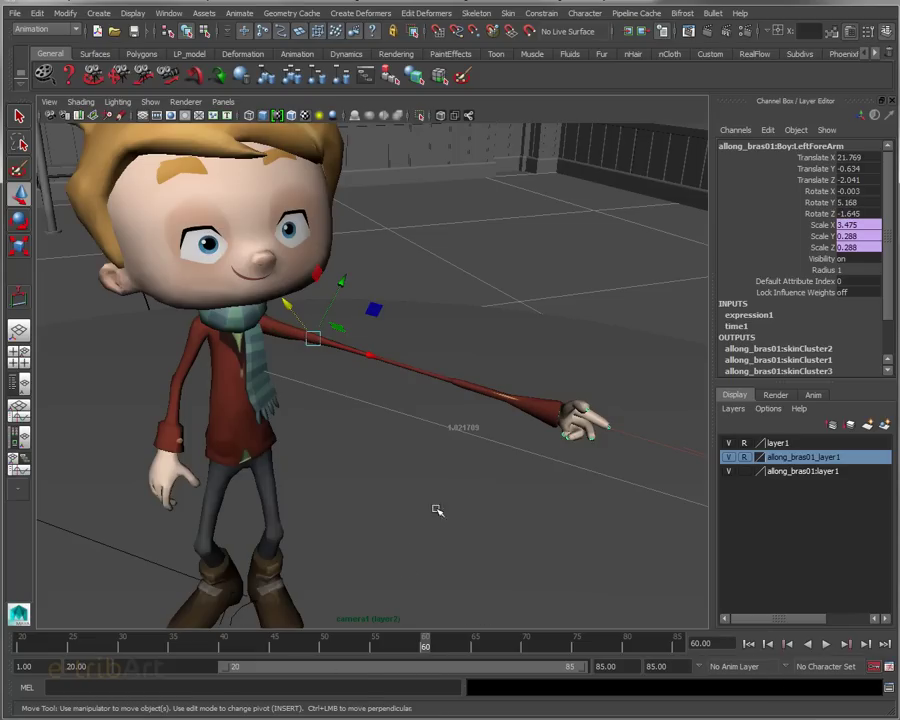
{"action": "left_click_drag", "start_coordinate": [589, 464], "coordinate": [589, 460], "text": "alt"}
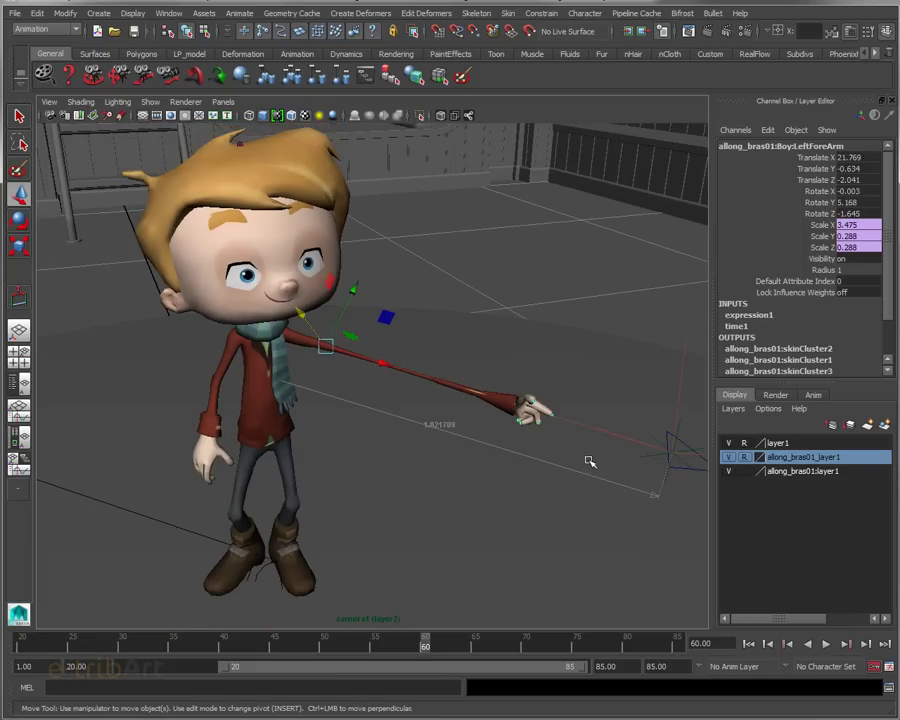
{"action": "left_click", "coordinate": [675, 487]}
{"action": "mouse_move", "coordinate": [427, 655]}
{"action": "left_mouse_down"}
{"action": "mouse_move", "coordinate": [325, 651]}
{"action": "mouse_move", "coordinate": [446, 648]}
{"action": "mouse_move", "coordinate": [422, 643]}
{"action": "left_mouse_up"}
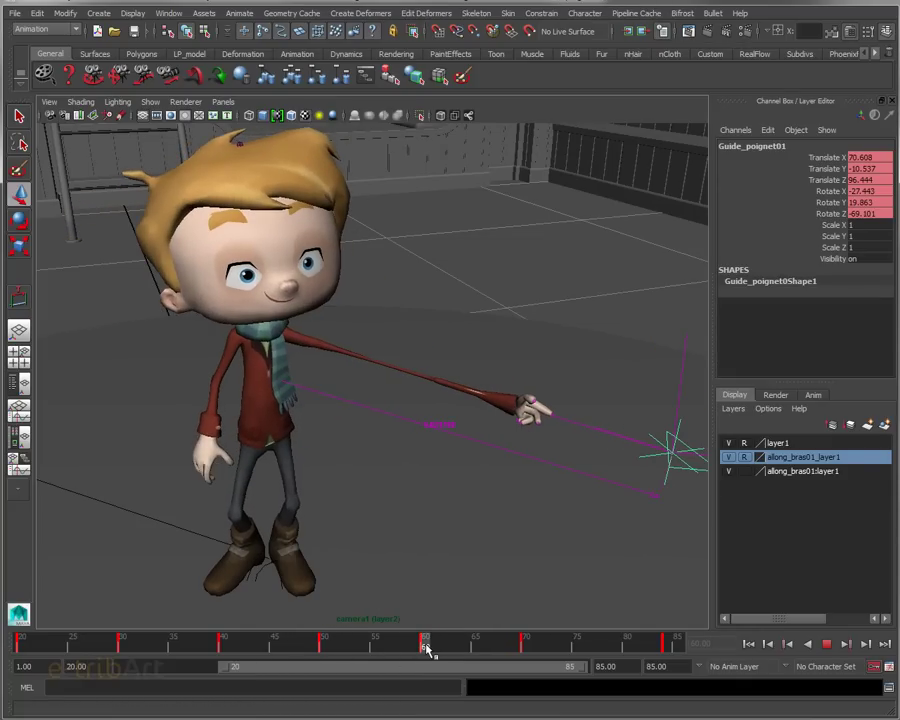
- With the Move tool active, frame the outstretched hand at frame 60 and scrub through the stretch
{"action": "key", "text": "w"}
{"action": "mouse_move", "coordinate": [470, 560]}
{"action": "left_mouse_down", "text": "alt"}
{"action": "mouse_move", "coordinate": [482, 472]}
{"action": "mouse_move", "coordinate": [487, 487]}
{"action": "left_mouse_up", "text": "alt"}
{"action": "mouse_move", "coordinate": [487, 487]}
{"action": "right_mouse_down", "text": "alt"}
{"action": "mouse_move", "coordinate": [538, 498]}
{"action": "mouse_move", "coordinate": [587, 494]}
{"action": "right_mouse_up", "text": "alt"}
{"action": "middle_click_drag", "start_coordinate": [587, 494], "coordinate": [502, 496], "text": "alt"}
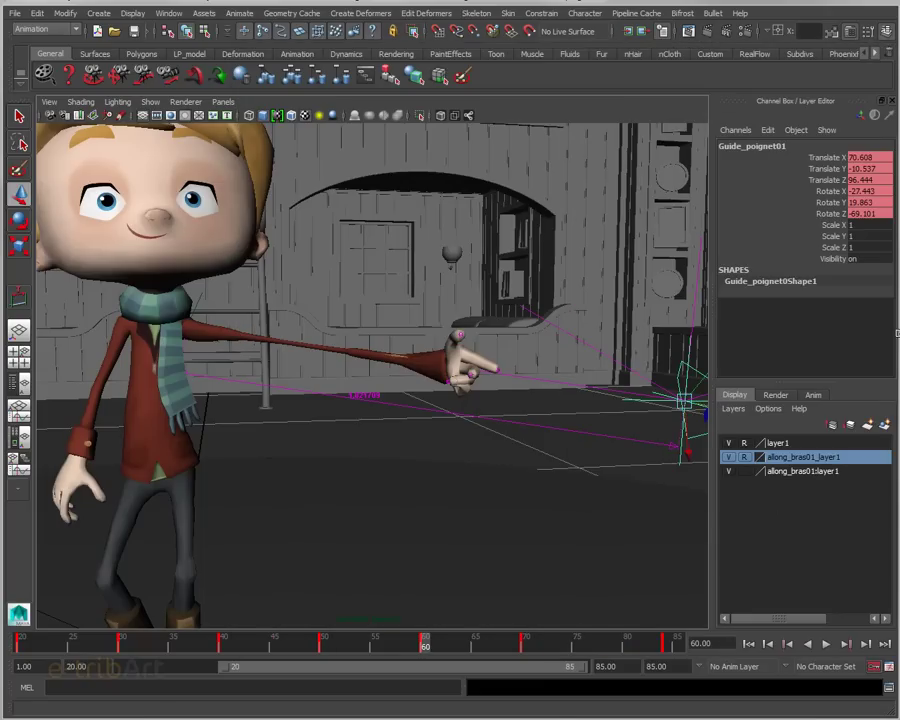
{"action": "left_click_drag", "start_coordinate": [430, 430], "coordinate": [547, 449], "text": "alt"}
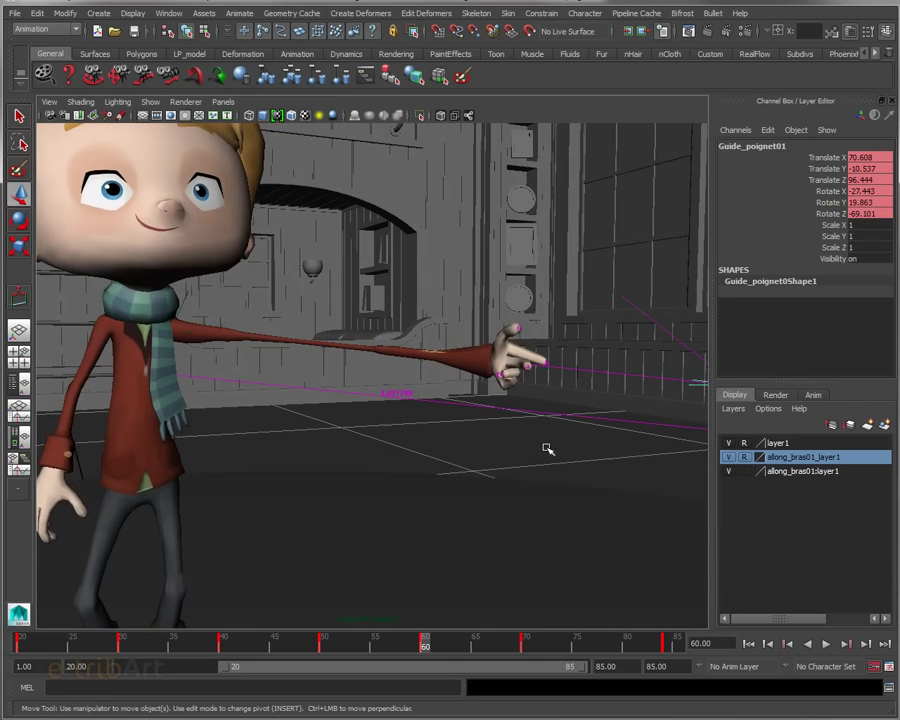
{"action": "mouse_move", "coordinate": [426, 645]}
{"action": "left_mouse_down"}
{"action": "mouse_move", "coordinate": [441, 650]}
{"action": "mouse_move", "coordinate": [295, 643]}
{"action": "mouse_move", "coordinate": [420, 652]}
{"action": "mouse_move", "coordinate": [426, 644]}
{"action": "left_mouse_up"}
- Orbit low around the forearm to inspect its thinning, then scrub back to frame 50
{"action": "mouse_move", "coordinate": [346, 374]}
{"action": "left_mouse_down", "text": "alt"}
{"action": "mouse_move", "coordinate": [251, 455]}
{"action": "mouse_move", "coordinate": [178, 445]}
{"action": "mouse_move", "coordinate": [273, 353]}
{"action": "mouse_move", "coordinate": [460, 384]}
{"action": "mouse_move", "coordinate": [461, 403]}
{"action": "left_mouse_up", "text": "alt"}
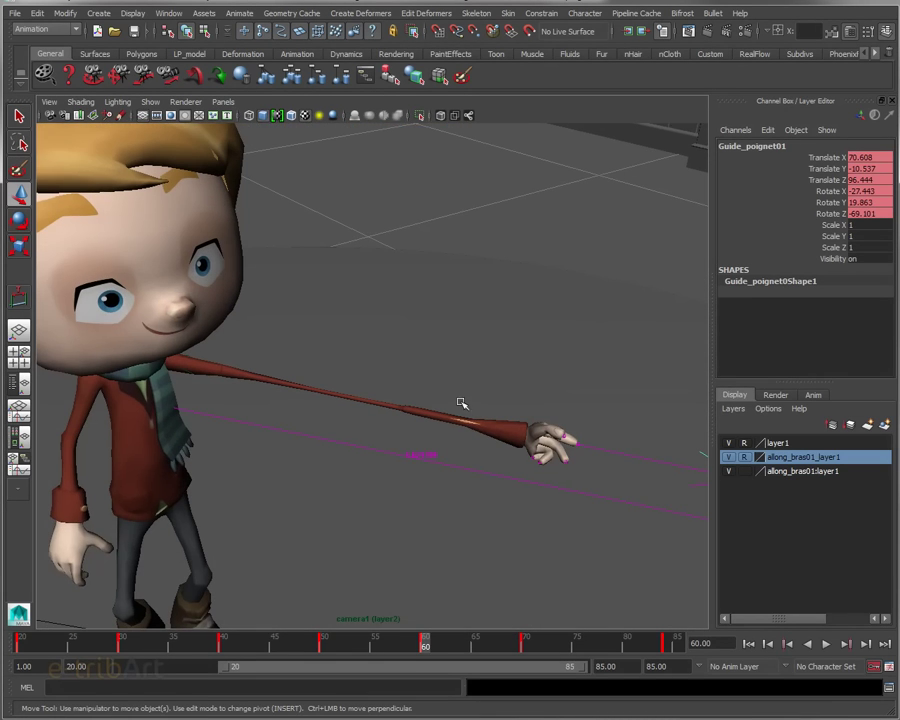
{"action": "mouse_move", "coordinate": [486, 456]}
{"action": "left_mouse_down", "text": "alt"}
{"action": "mouse_move", "coordinate": [478, 428]}
{"action": "mouse_move", "coordinate": [462, 418]}
{"action": "left_mouse_up", "text": "alt"}
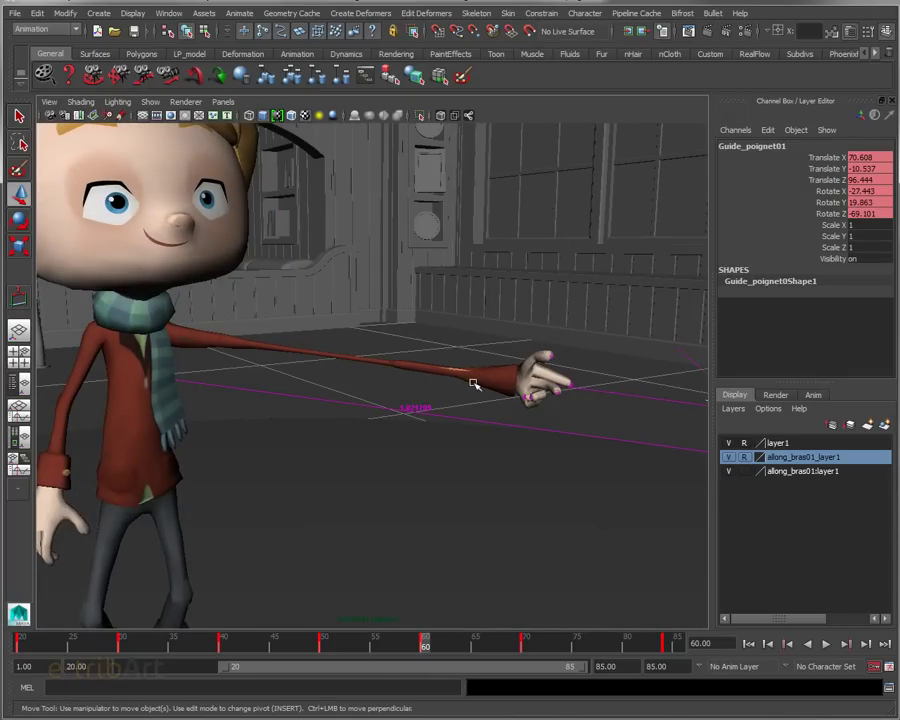
{"action": "mouse_move", "coordinate": [370, 368]}
{"action": "left_mouse_down", "text": "alt"}
{"action": "mouse_move", "coordinate": [345, 406]}
{"action": "mouse_move", "coordinate": [207, 398]}
{"action": "mouse_move", "coordinate": [247, 386]}
{"action": "mouse_move", "coordinate": [416, 394]}
{"action": "mouse_move", "coordinate": [408, 380]}
{"action": "left_mouse_up", "text": "alt"}
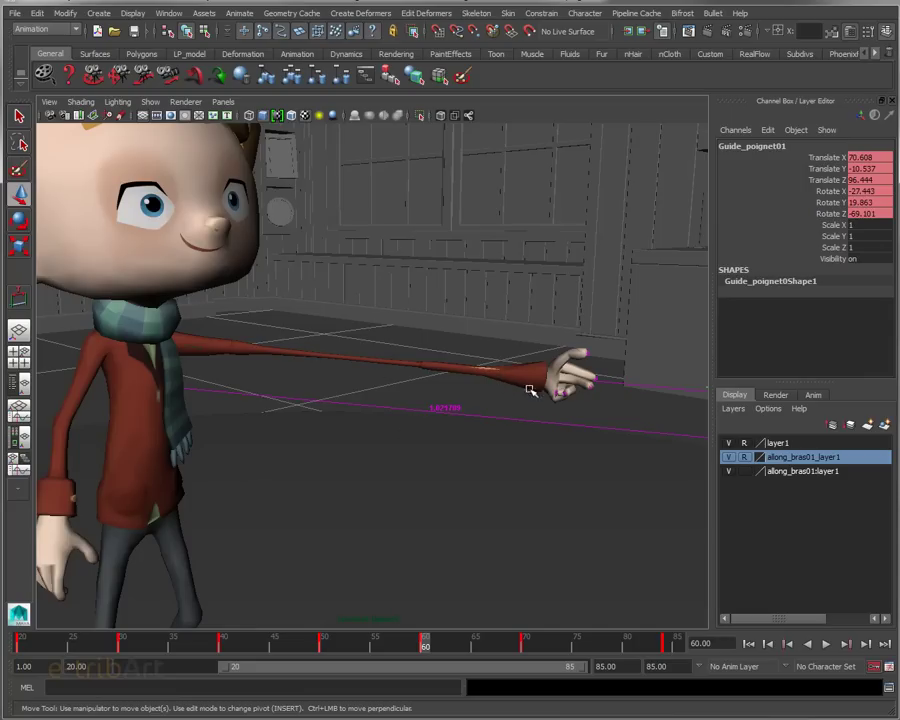
{"action": "mouse_move", "coordinate": [454, 589]}
{"action": "left_mouse_down", "text": "alt"}
{"action": "mouse_move", "coordinate": [370, 498]}
{"action": "mouse_move", "coordinate": [157, 494]}
{"action": "mouse_move", "coordinate": [320, 483]}
{"action": "mouse_move", "coordinate": [492, 500]}
{"action": "mouse_move", "coordinate": [430, 560]}
{"action": "left_mouse_up", "text": "alt"}
{"action": "mouse_move", "coordinate": [422, 645]}
{"action": "left_mouse_down"}
{"action": "mouse_move", "coordinate": [330, 650]}
{"action": "mouse_move", "coordinate": [322, 646]}
{"action": "mouse_move", "coordinate": [408, 651]}
{"action": "mouse_move", "coordinate": [327, 643]}
{"action": "mouse_move", "coordinate": [424, 643]}
{"action": "mouse_move", "coordinate": [315, 642]}
{"action": "mouse_move", "coordinate": [328, 636]}
{"action": "left_mouse_up"}
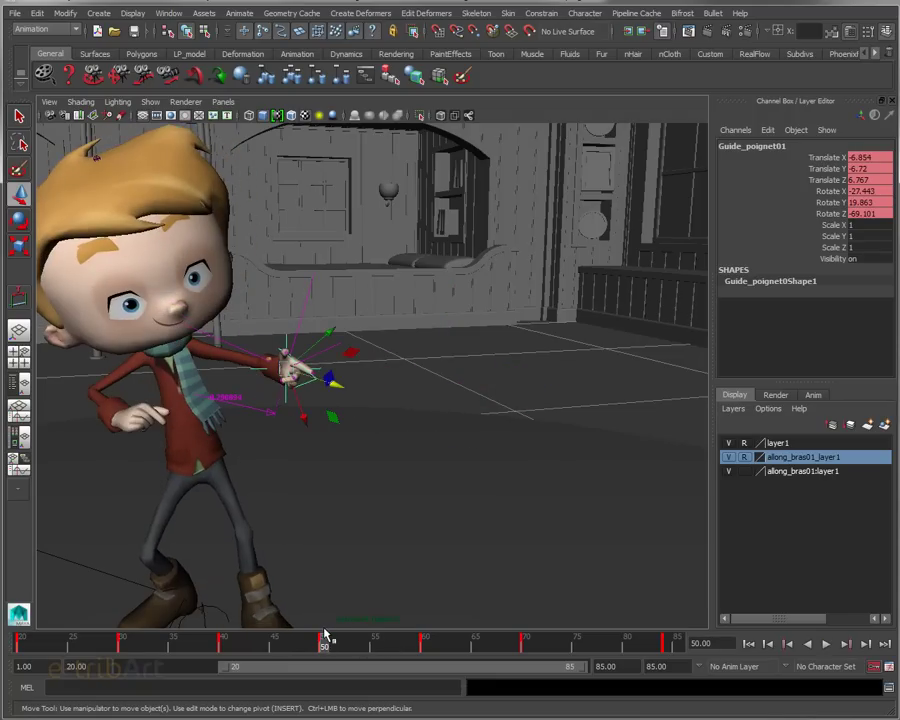
- Orbit and zoom to a front view of the character, then bring the Outliner beside the viewport
{"action": "right_click_drag", "start_coordinate": [271, 539], "coordinate": [299, 520], "text": "alt"}
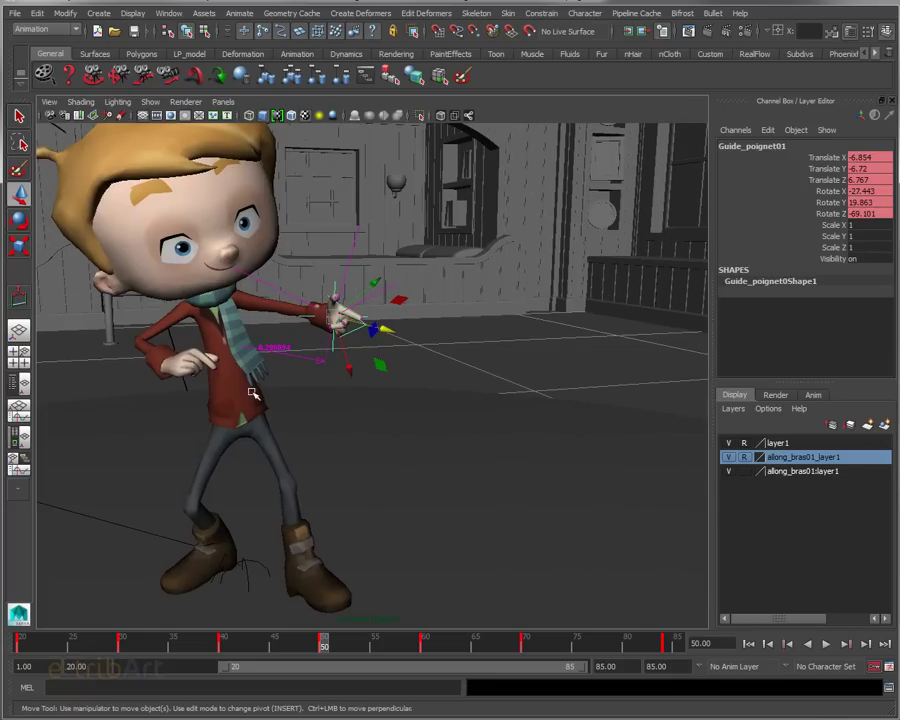
{"action": "mouse_move", "coordinate": [295, 408]}
{"action": "left_mouse_down", "text": "alt"}
{"action": "mouse_move", "coordinate": [381, 399]}
{"action": "mouse_move", "coordinate": [193, 418]}
{"action": "mouse_move", "coordinate": [249, 400]}
{"action": "mouse_move", "coordinate": [368, 402]}
{"action": "left_mouse_up", "text": "alt"}
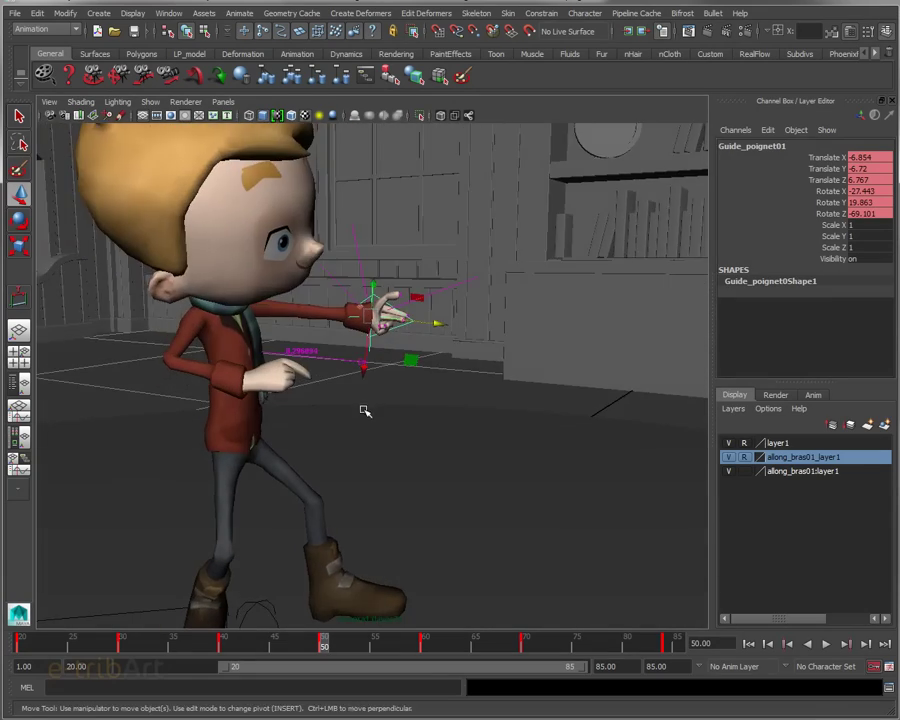
{"action": "scroll", "coordinate": [390, 425], "scroll_direction": "up", "scroll_amount": 2}
{"action": "mouse_move", "coordinate": [410, 432]}
{"action": "left_mouse_down", "text": "alt"}
{"action": "mouse_move", "coordinate": [518, 482]}
{"action": "mouse_move", "coordinate": [550, 456]}
{"action": "mouse_move", "coordinate": [350, 478]}
{"action": "mouse_move", "coordinate": [217, 464]}
{"action": "mouse_move", "coordinate": [362, 454]}
{"action": "mouse_move", "coordinate": [465, 466]}
{"action": "left_mouse_up", "text": "alt"}
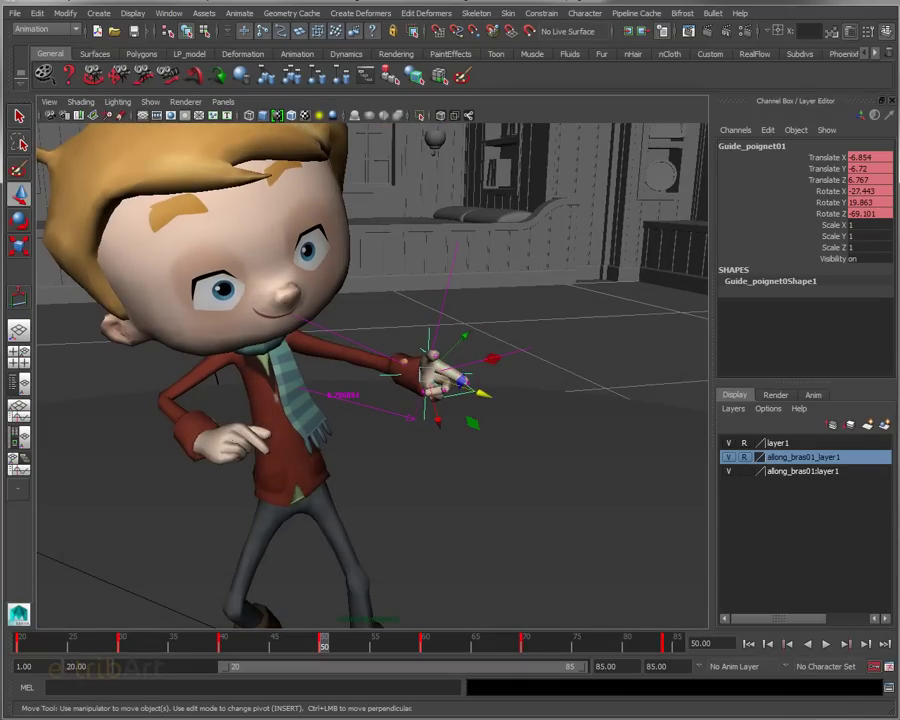
{"action": "left_click_drag", "start_coordinate": [790, 78], "coordinate": [640, 76]}
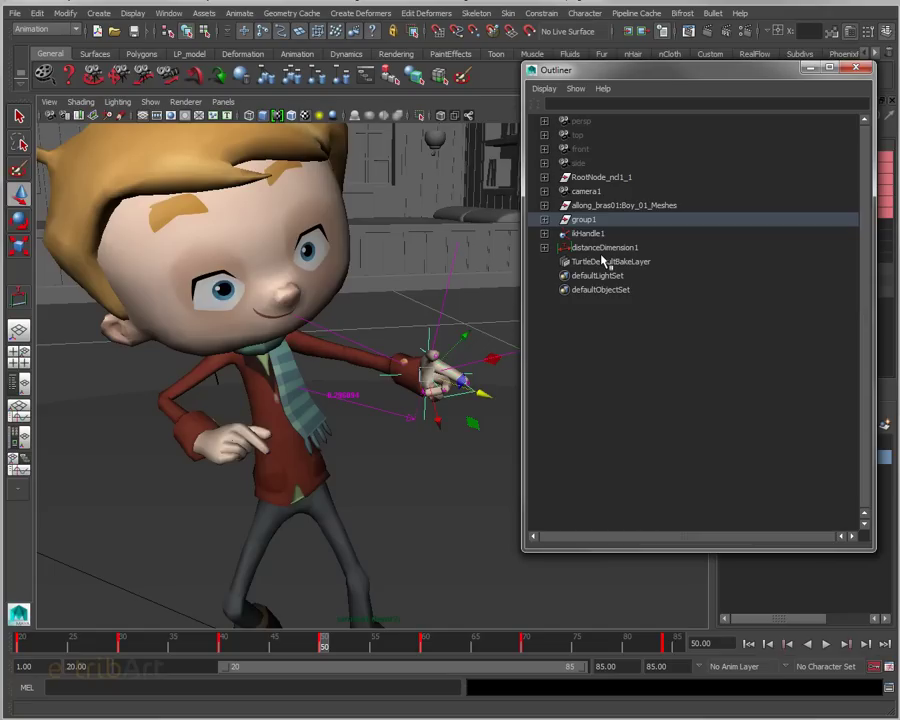
- Dismiss the Outliner, return to frame 60 and orbit to view the fully stretched arm
{"action": "left_click_drag", "start_coordinate": [650, 70], "coordinate": [899, 108]}
{"action": "left_click_drag", "start_coordinate": [840, 102], "coordinate": [899, 102]}
{"action": "mouse_move", "coordinate": [325, 645]}
{"action": "left_mouse_down"}
{"action": "mouse_move", "coordinate": [462, 650]}
{"action": "mouse_move", "coordinate": [424, 643]}
{"action": "left_mouse_up"}
{"action": "middle_click_drag", "start_coordinate": [462, 584], "coordinate": [413, 541], "text": "alt"}
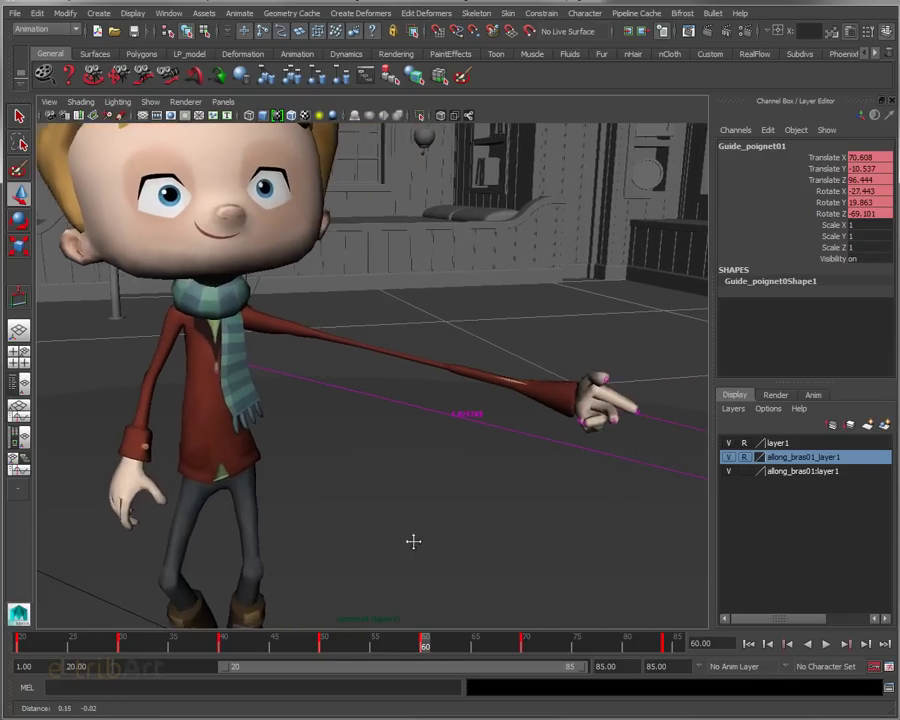
{"action": "left_click_drag", "start_coordinate": [413, 541], "coordinate": [402, 532], "text": "alt"}
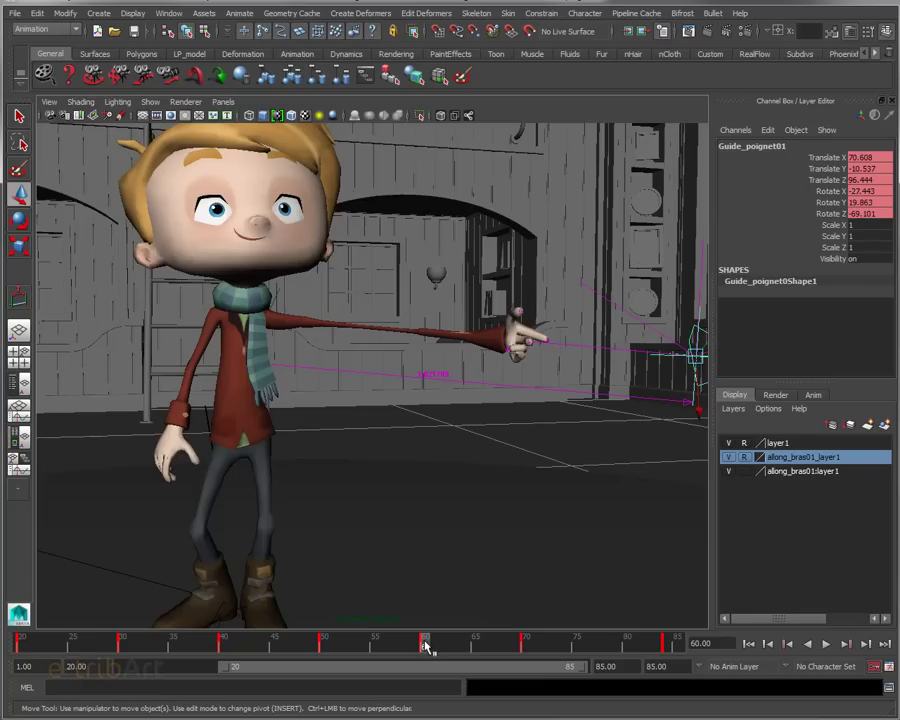
{"action": "mouse_move", "coordinate": [405, 494]}
{"action": "left_mouse_down", "text": "alt"}
{"action": "mouse_move", "coordinate": [311, 508]}
{"action": "mouse_move", "coordinate": [429, 515]}
{"action": "mouse_move", "coordinate": [422, 502]}
{"action": "left_mouse_up", "text": "alt"}
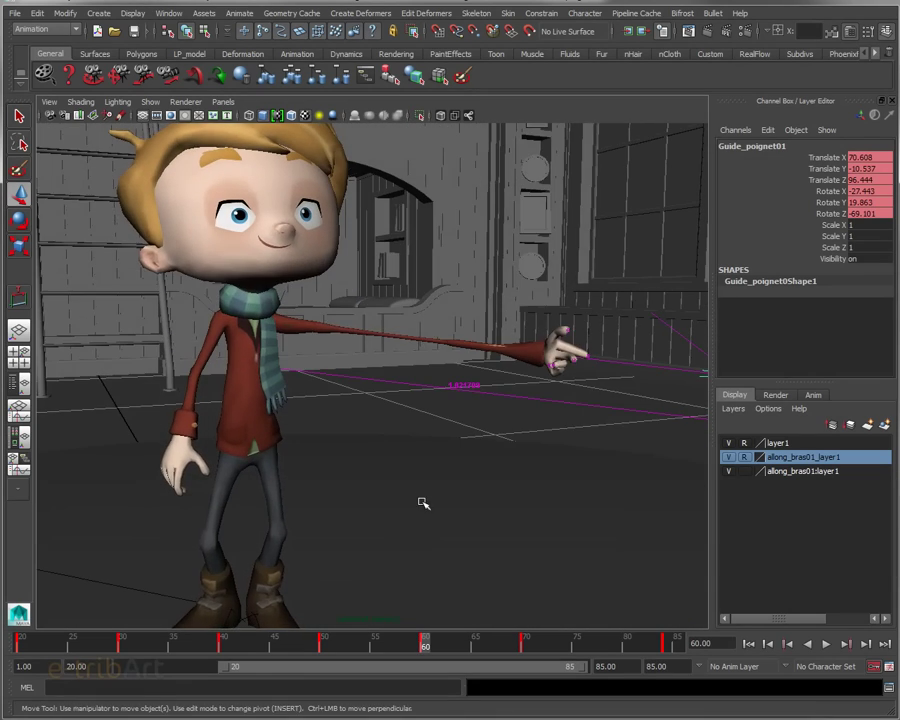
{"action": "middle_click_drag", "start_coordinate": [422, 498], "coordinate": [433, 497], "text": "alt"}
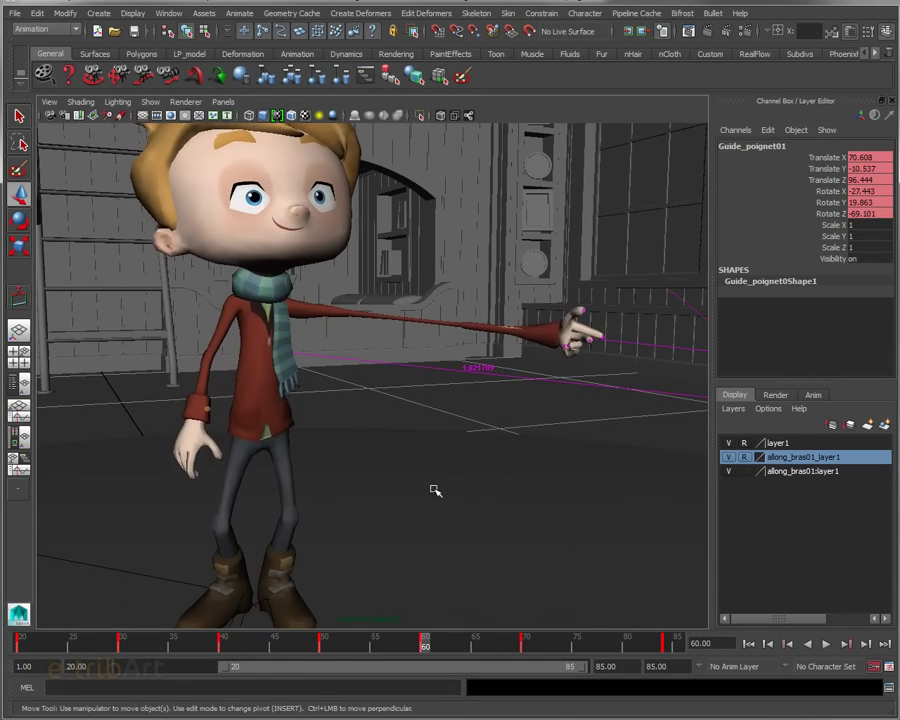
{"action": "scroll", "coordinate": [432, 492], "scroll_direction": "down", "scroll_amount": 3}
{"action": "mouse_move", "coordinate": [432, 492]}
{"action": "left_mouse_down", "text": "alt"}
{"action": "mouse_move", "coordinate": [386, 505]}
{"action": "mouse_move", "coordinate": [412, 492]}
{"action": "mouse_move", "coordinate": [430, 530]}
{"action": "left_mouse_up", "text": "alt"}
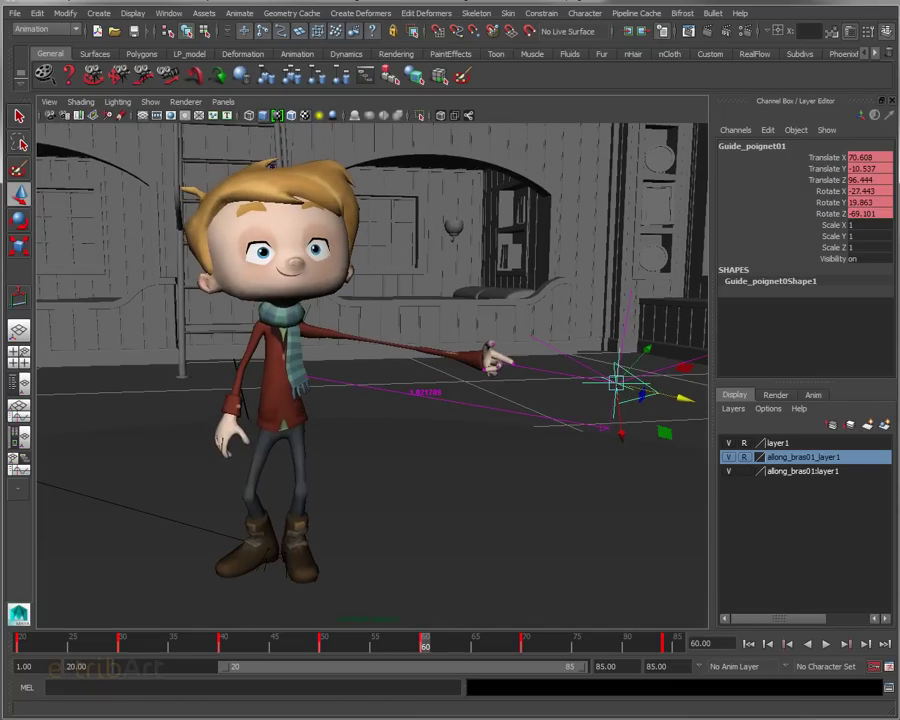